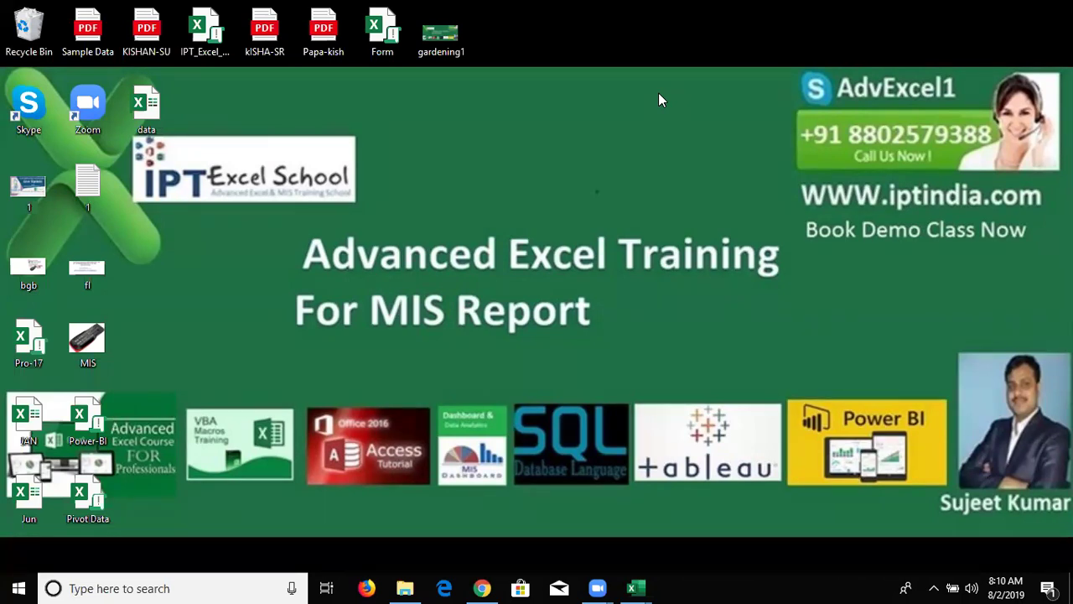
Switch from the Windows desktop to the Book1 Excel workbook window.
key("alt+Tab")
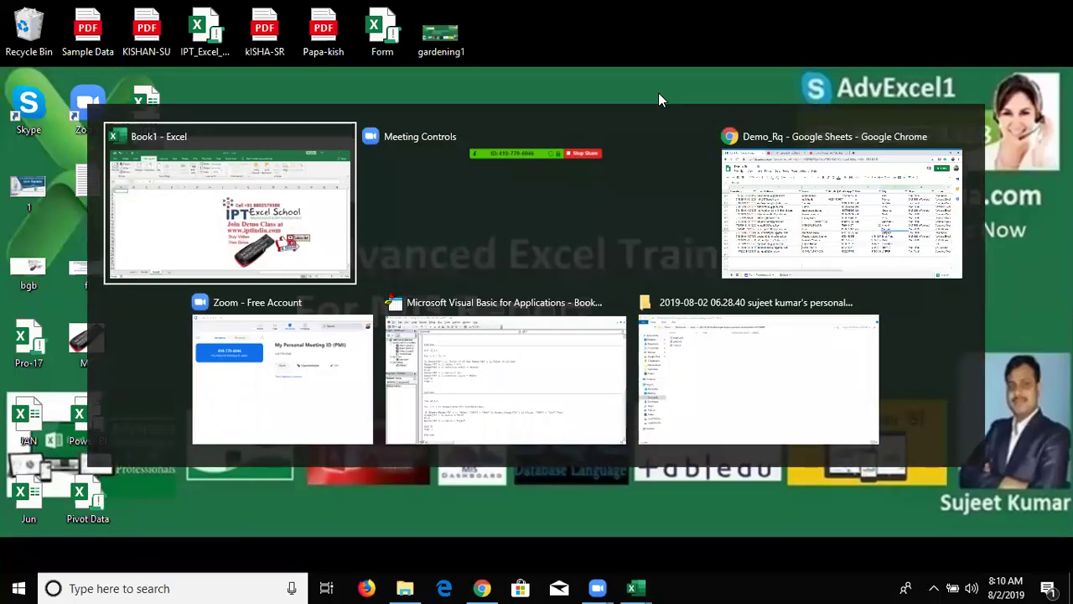
key("Down")
key("Right")
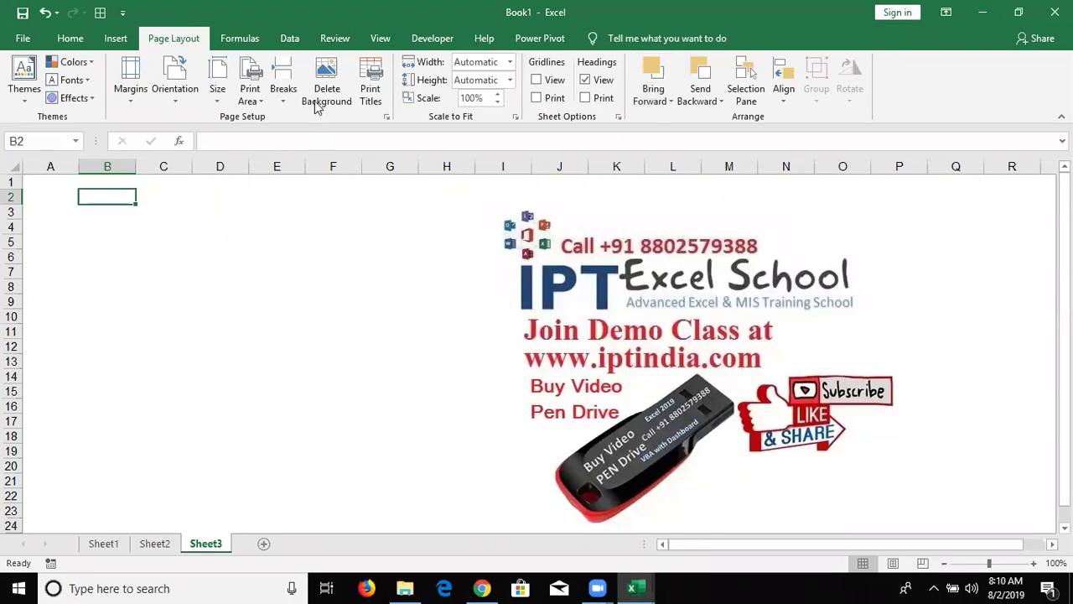
Check the Print Area options, browse the Formulas Text functions list to BAHTTEXT, then select B3.
left_click(250, 92)
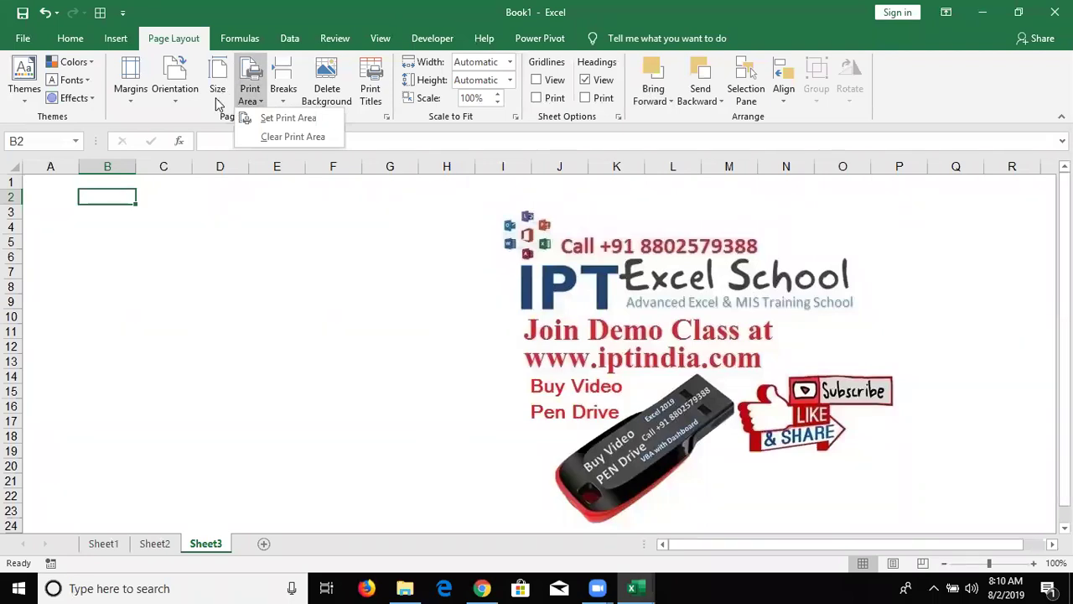
left_click(179, 211)
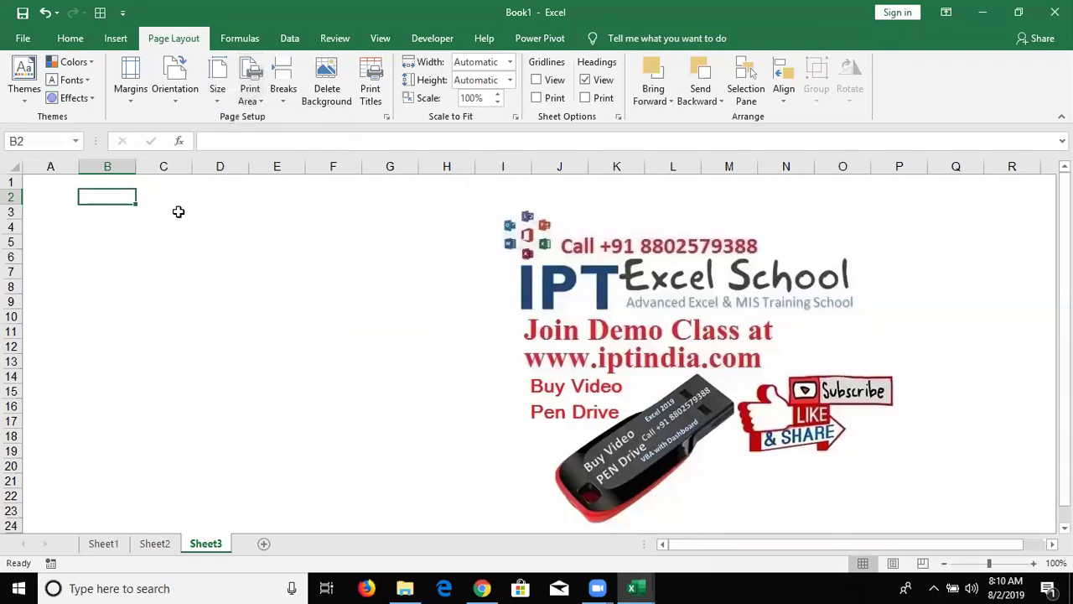
key("alt")
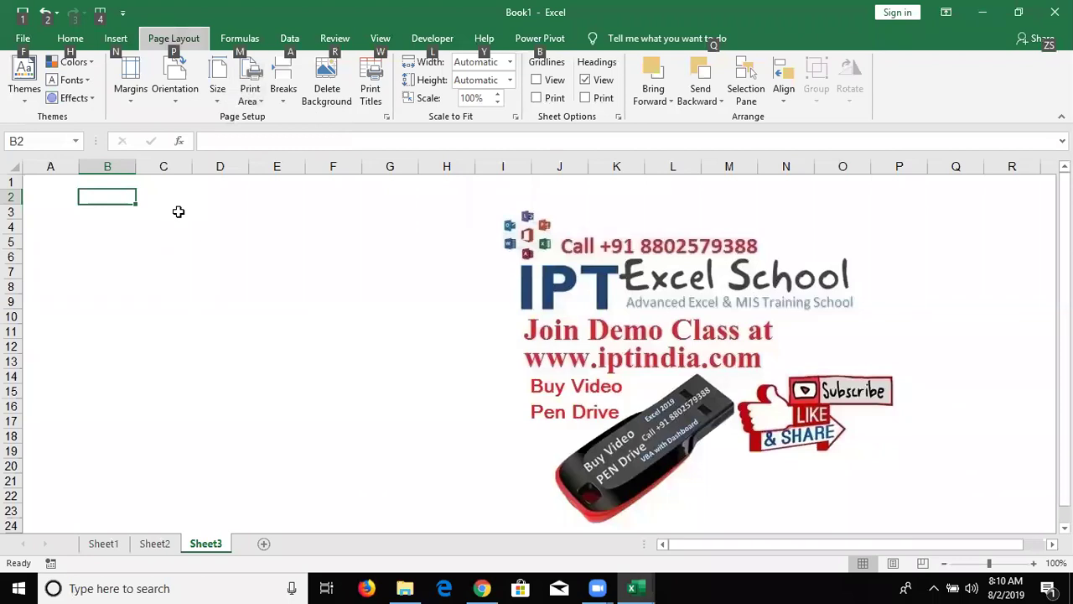
key("m")
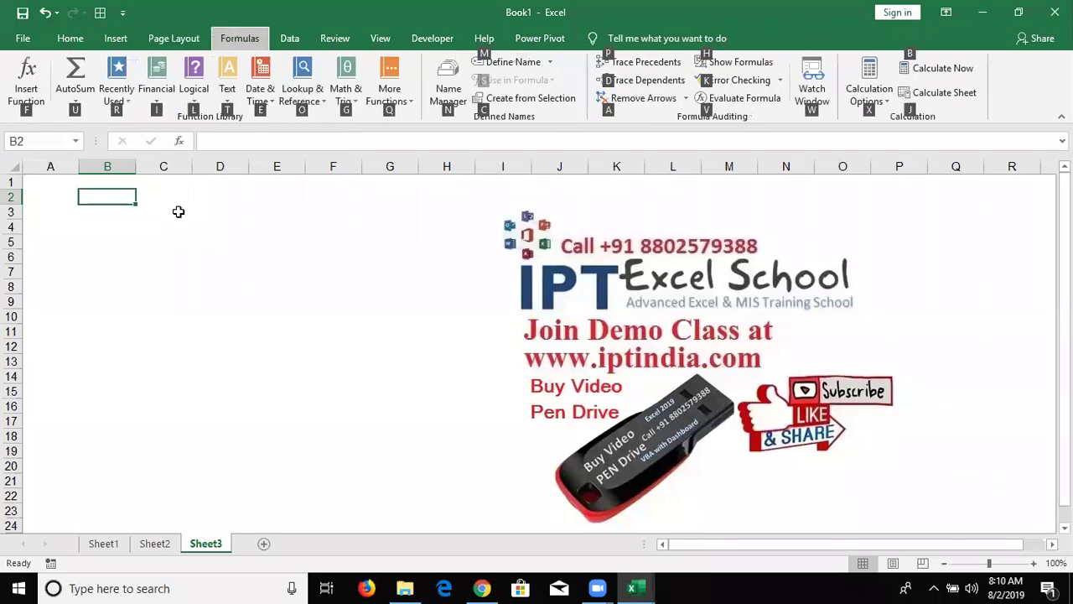
key("t")
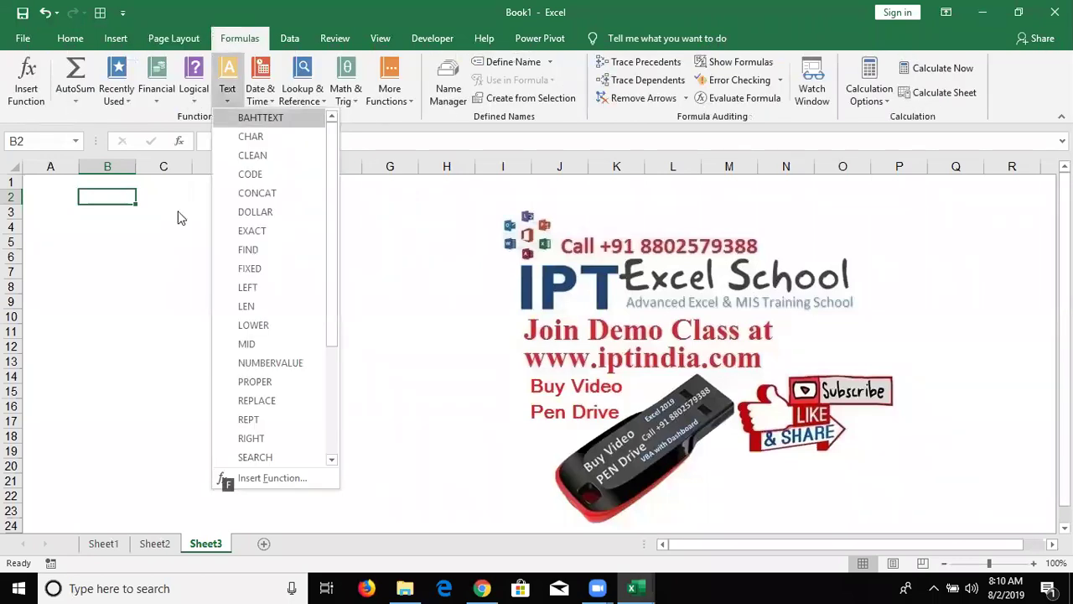
key("Down")
key("Down")
key("Down")
key("Down")
key("Up")
key("Up")
key("Up")
key("Up")
key("Up")
key("Up")
key("Down")
left_click(178, 211)
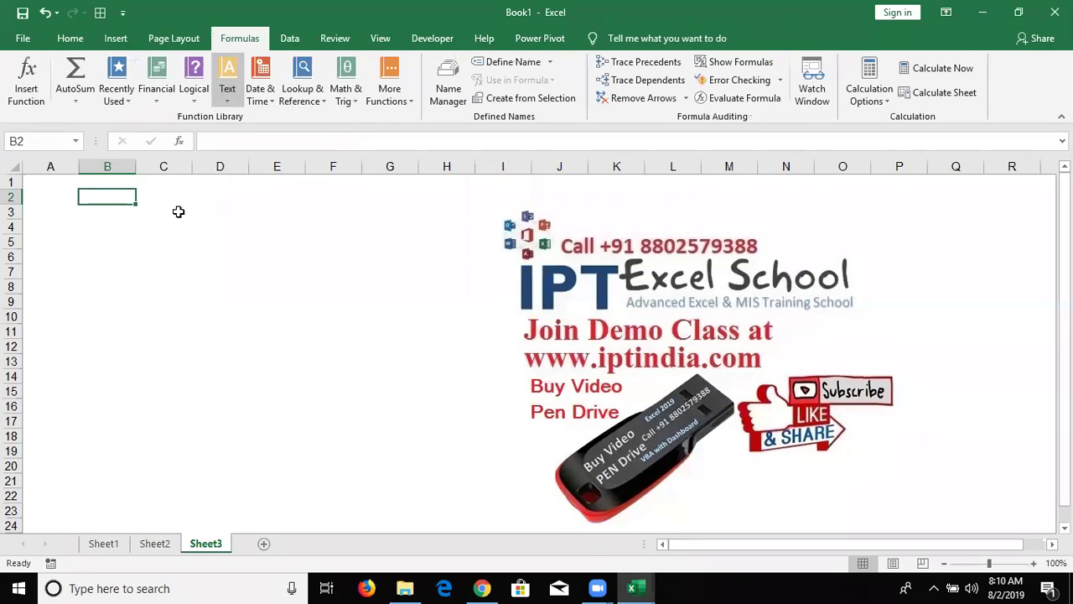
left_click(132, 214)
Enter 150 in A1 and 0 in B2.
key("Up")
key("Up")
key("Left")
type("150")
key("Return")
key("Right")
type("0")
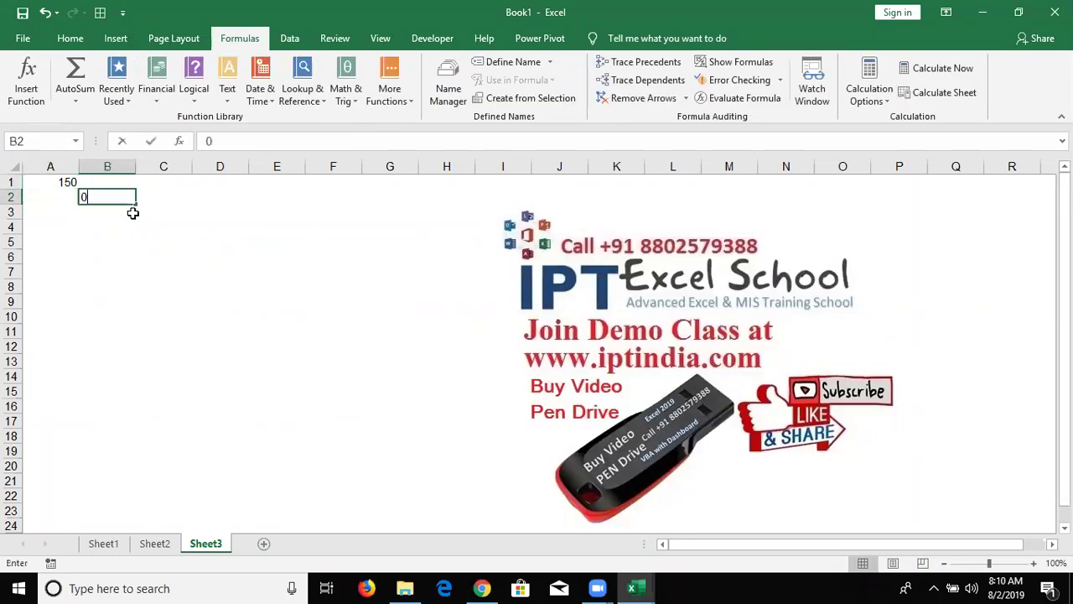
key("Up")
Enter =BAHTTEXT(A1) in B1 and copy its Thai baht text result.
type("=")
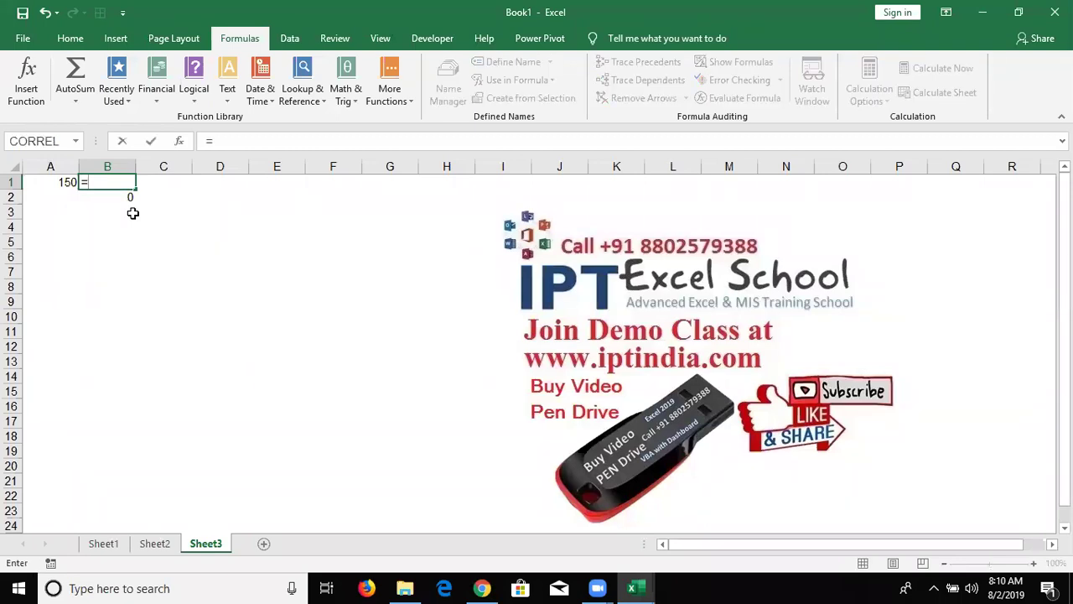
type("ba")
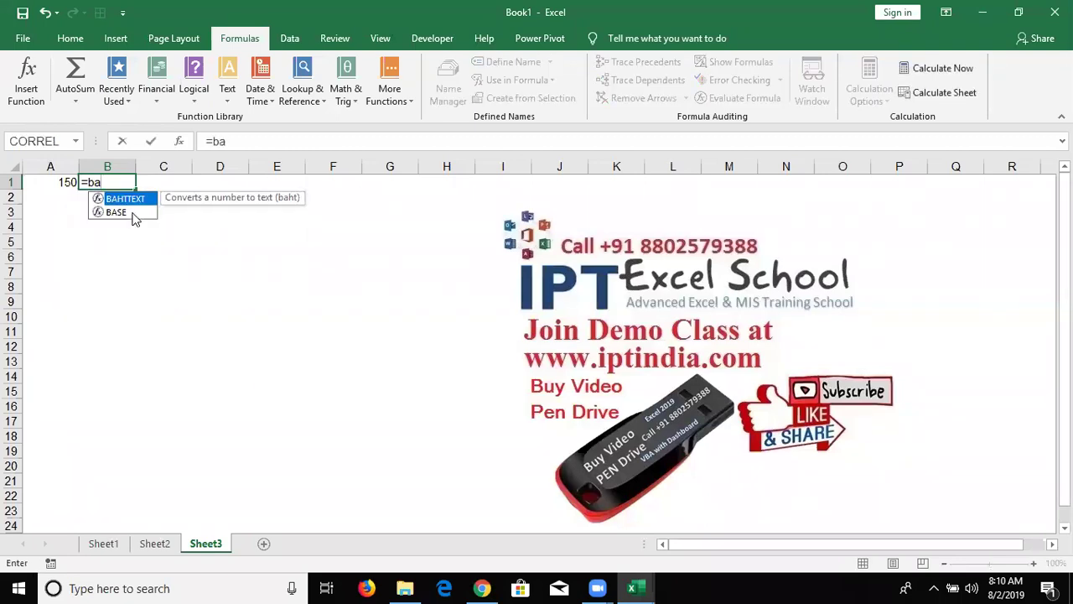
key("Tab")
key("Left")
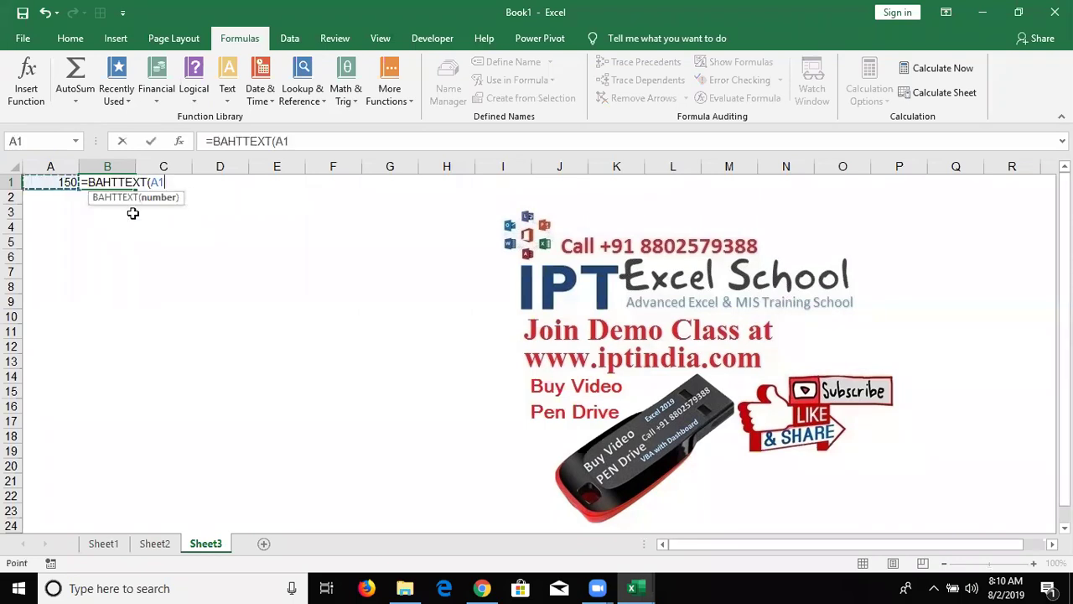
type(")")
key("Return")
key("Up")
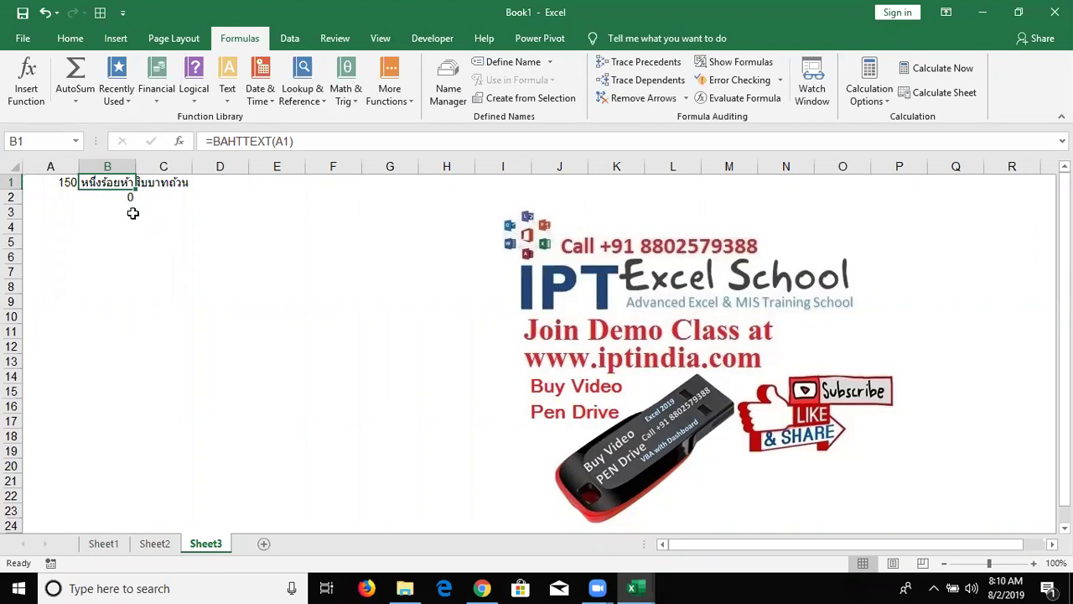
key("ctrl+c")
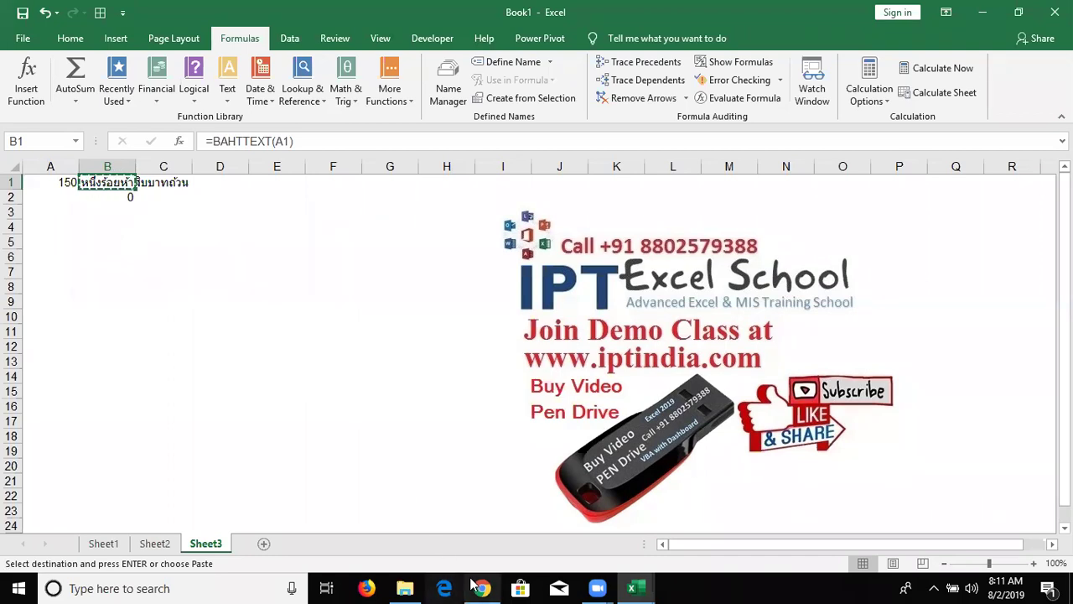
left_click(479, 587)
left_click(478, 585)
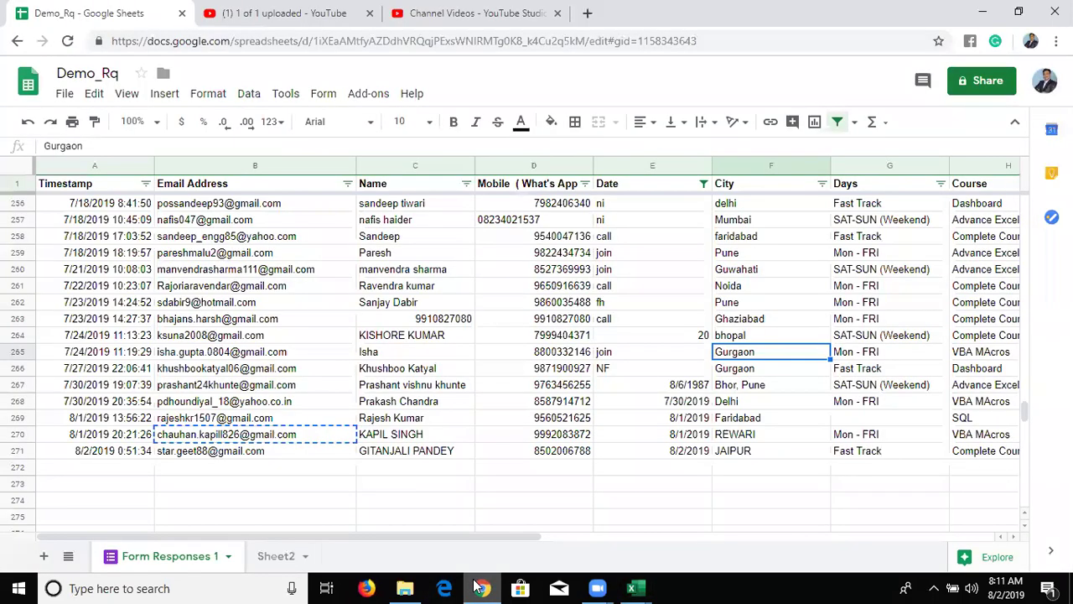
left_click(478, 586)
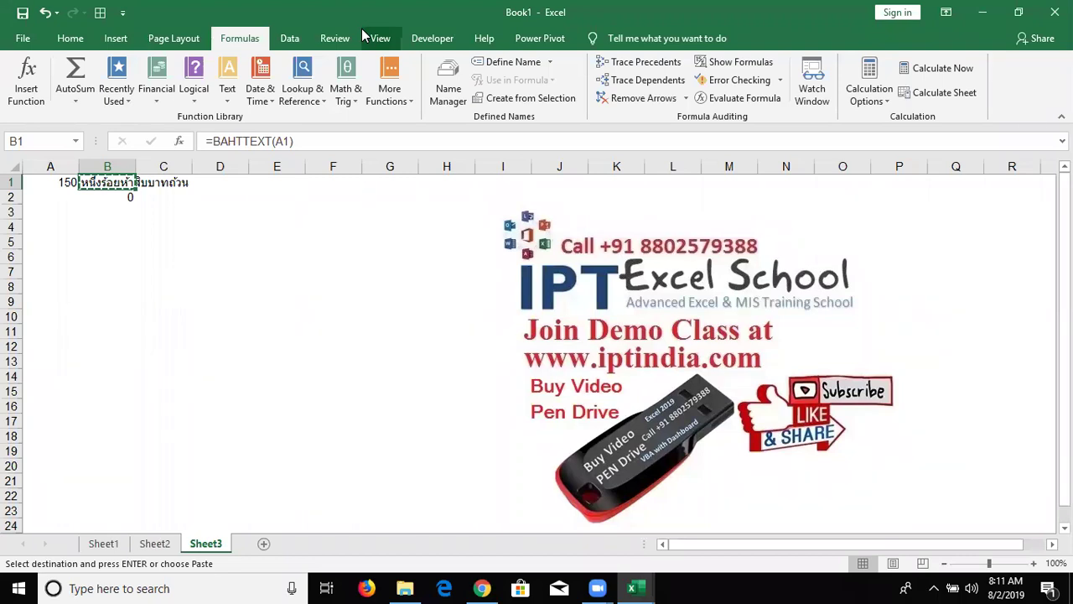
Translate B1's Thai text into English with the Review Translate tool.
key("alt")
key("r")
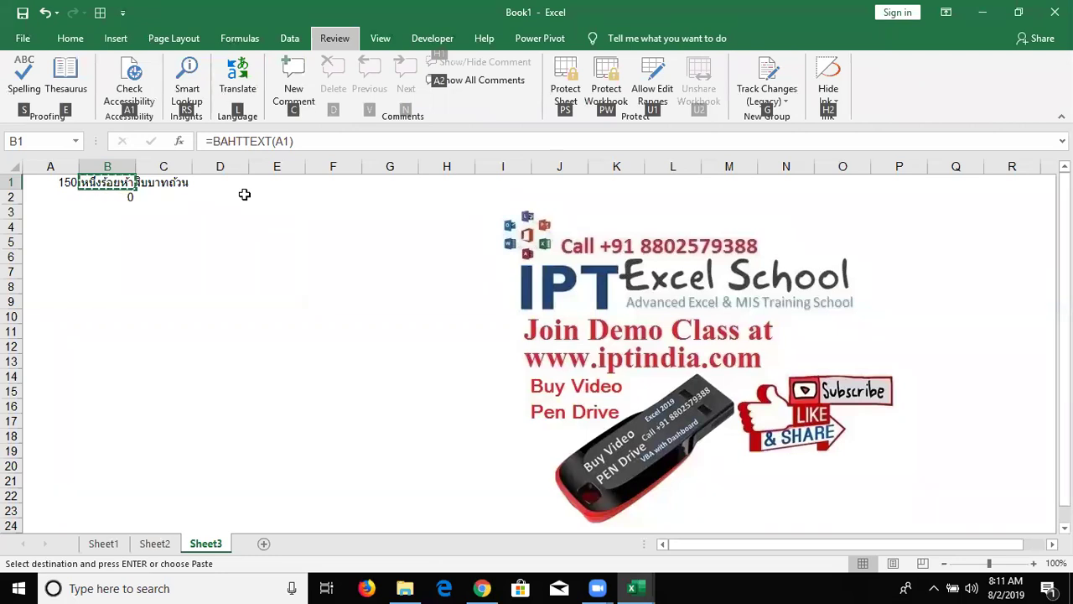
left_click(227, 106)
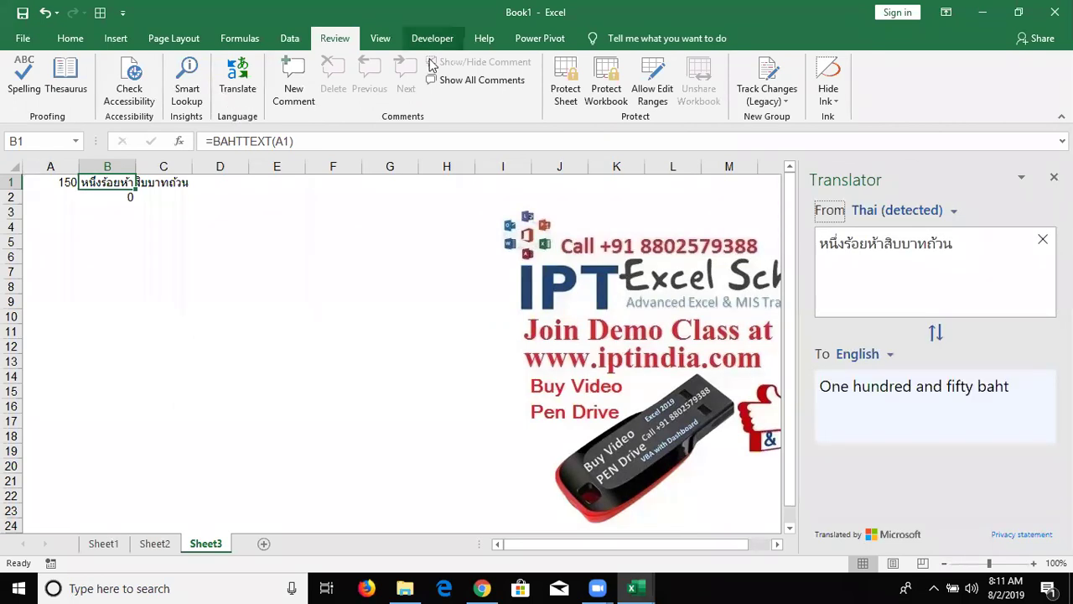
Look up the word 'hundred' in the translation, then close the Translator pane.
left_click(855, 390)
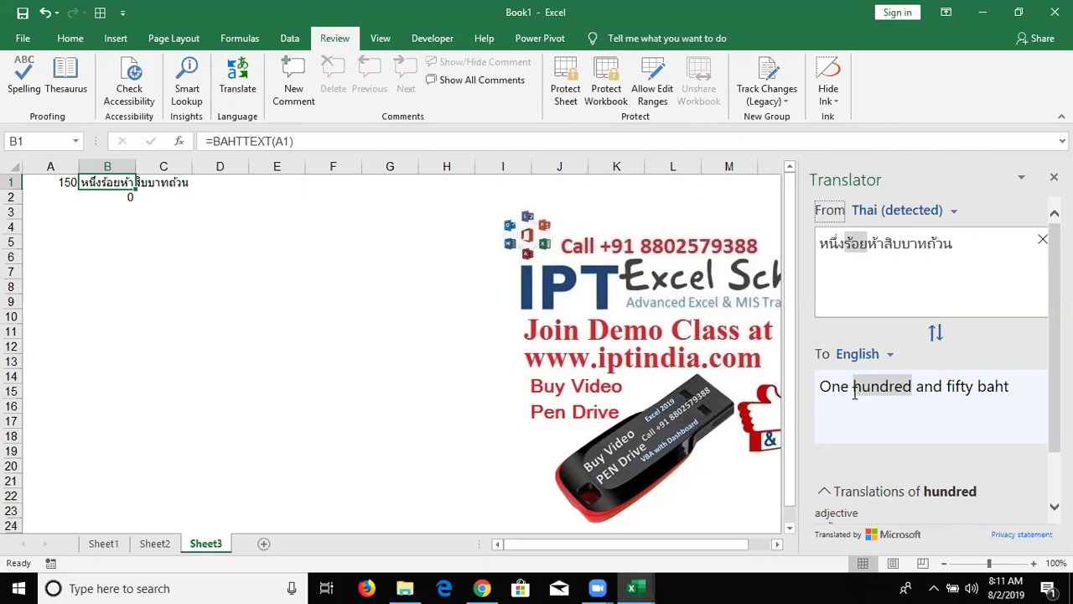
scroll(930, 360, "down", 1)
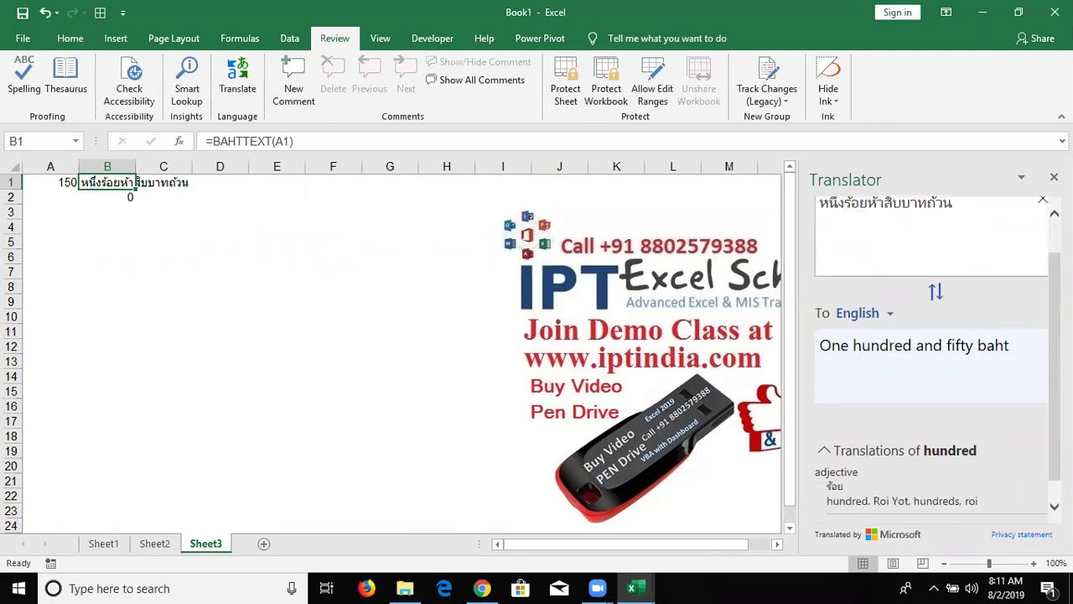
scroll(937, 360, "down", 1)
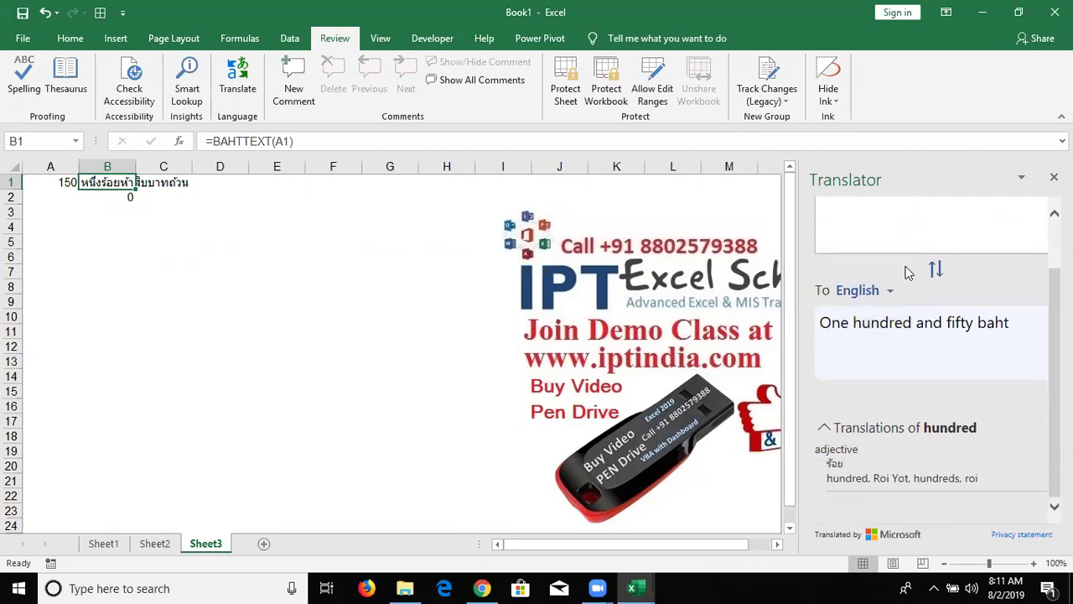
triple_click(902, 335)
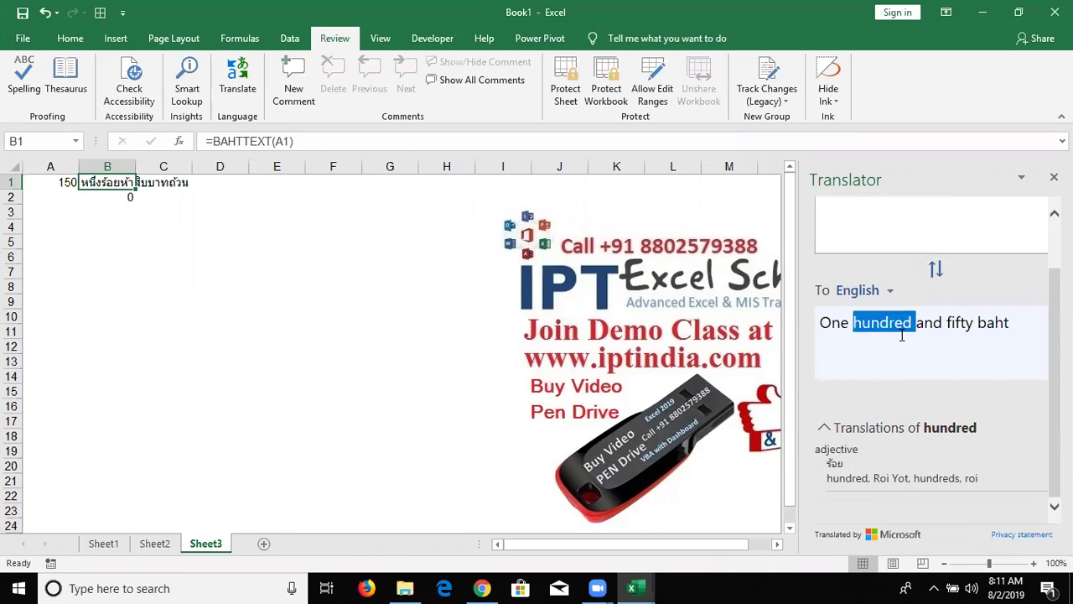
left_click(902, 334)
double_click(902, 335)
left_click(1053, 177)
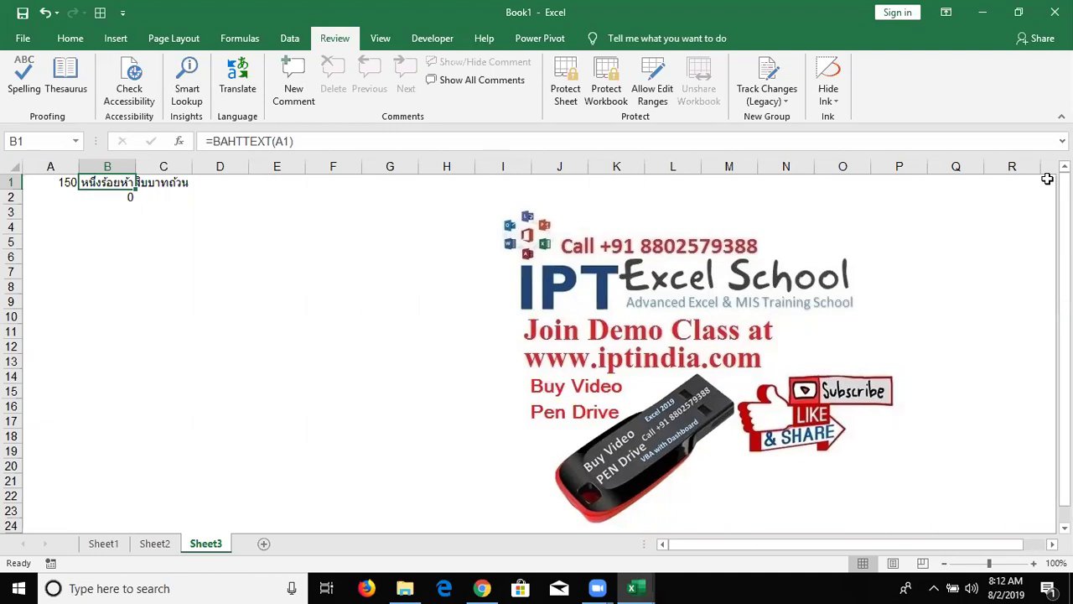
Enter the letter A in B4 and =CODE(B4) in C4, returning 65.
key("Down")
key("Down")
key("Down")
key("Left")
key("Right")
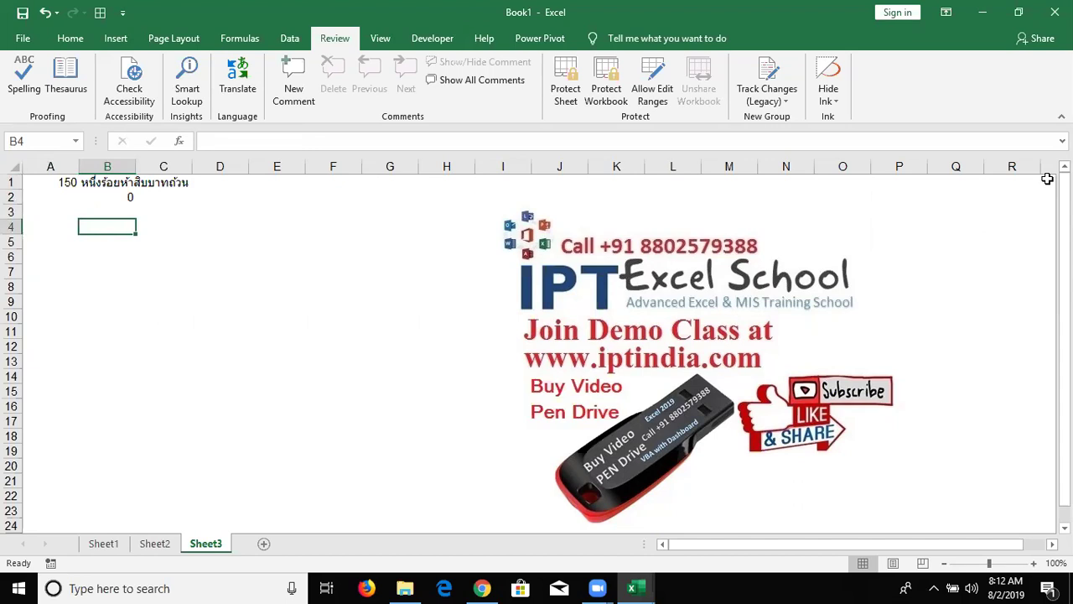
type("A")
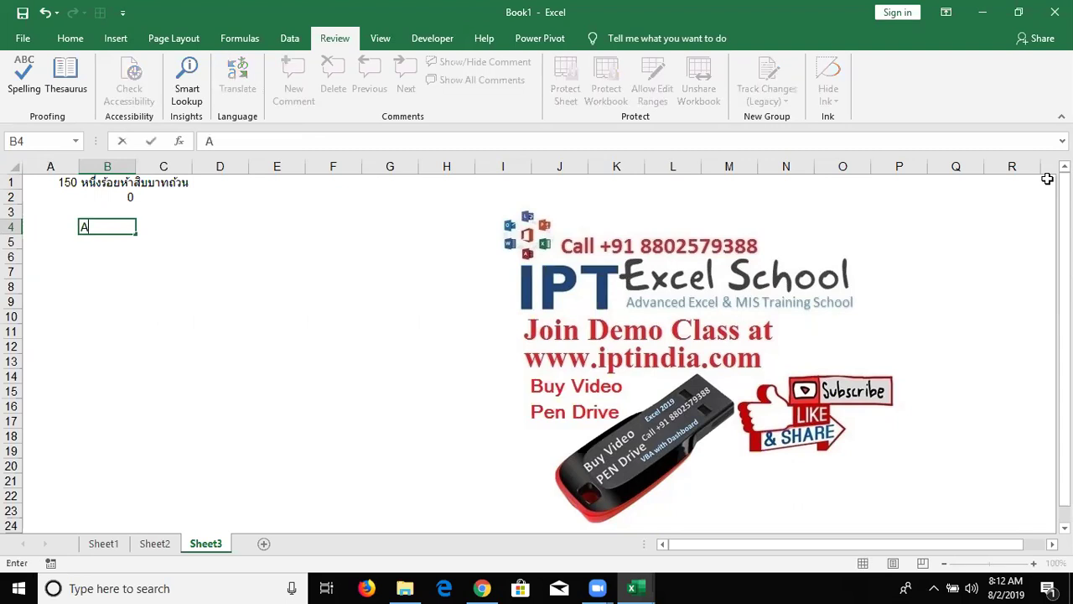
key("Right")
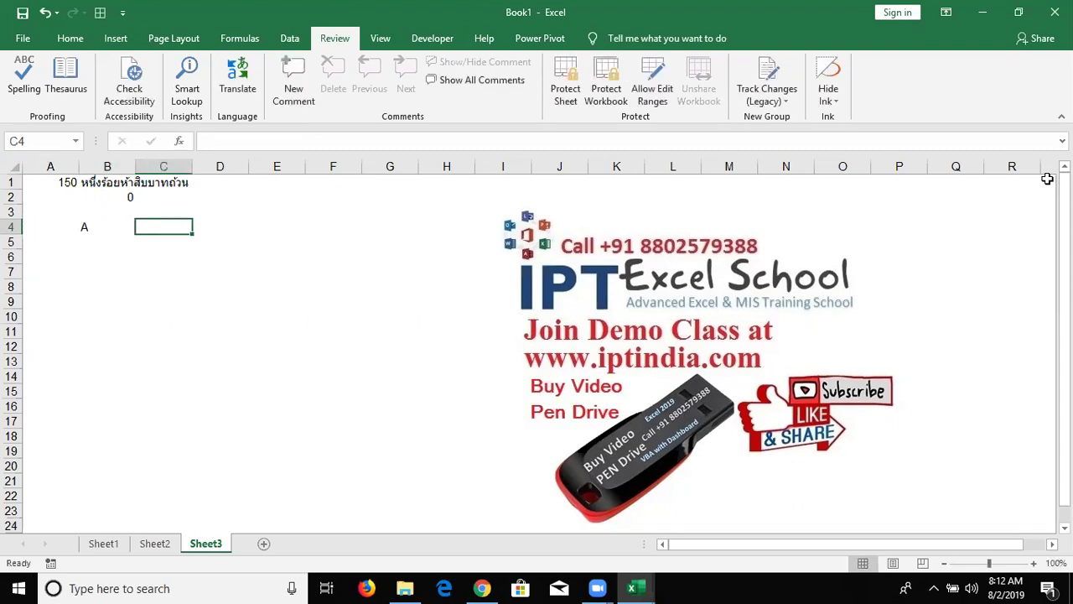
type("=")
key("BackSpace")
type("=c")
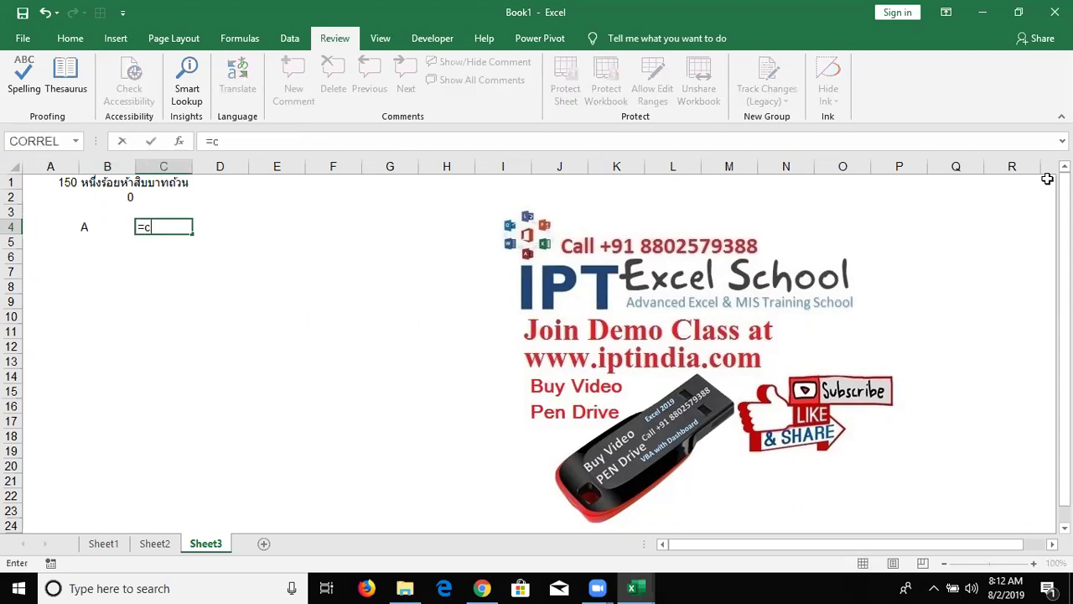
type("o")
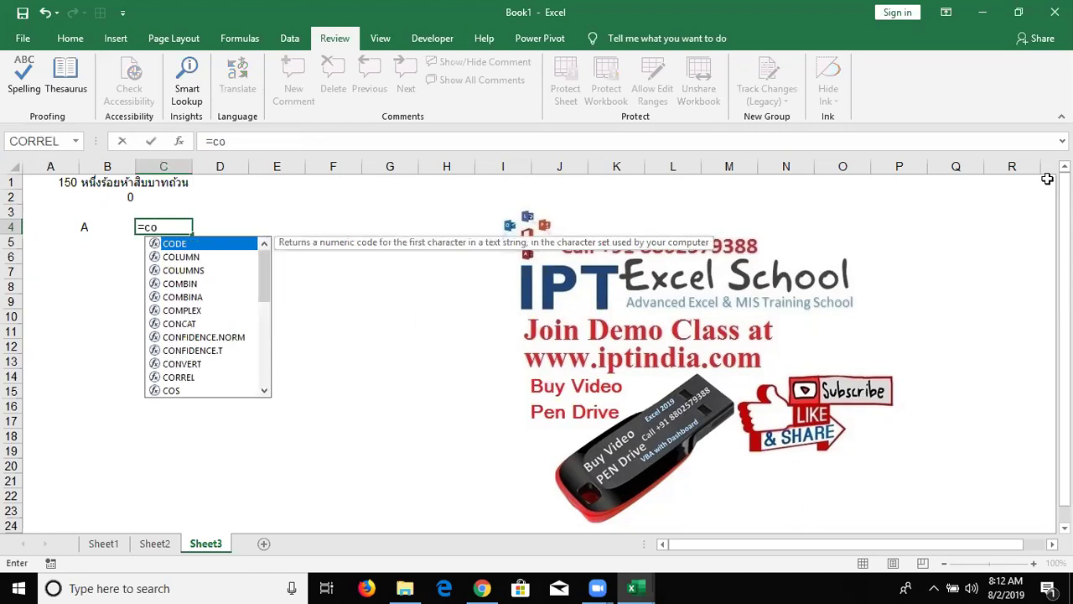
key("Tab")
key("Left")
key("ctrl+Return")
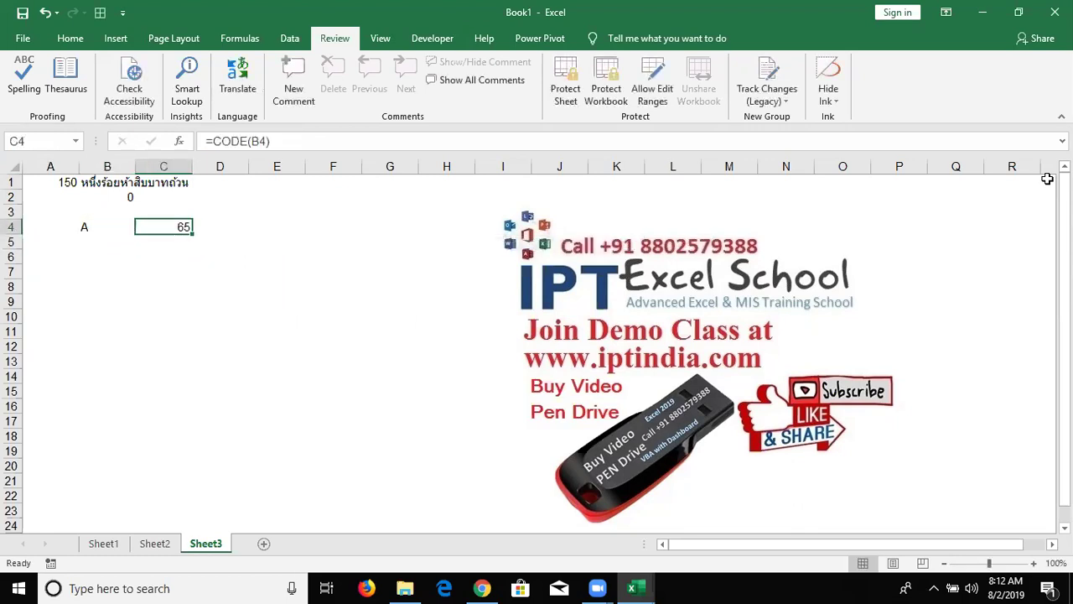
Enter =CHAR(C4) in D4 to convert the code back to A.
key("Right")
type("=ch")
key("Tab")
key("Left")
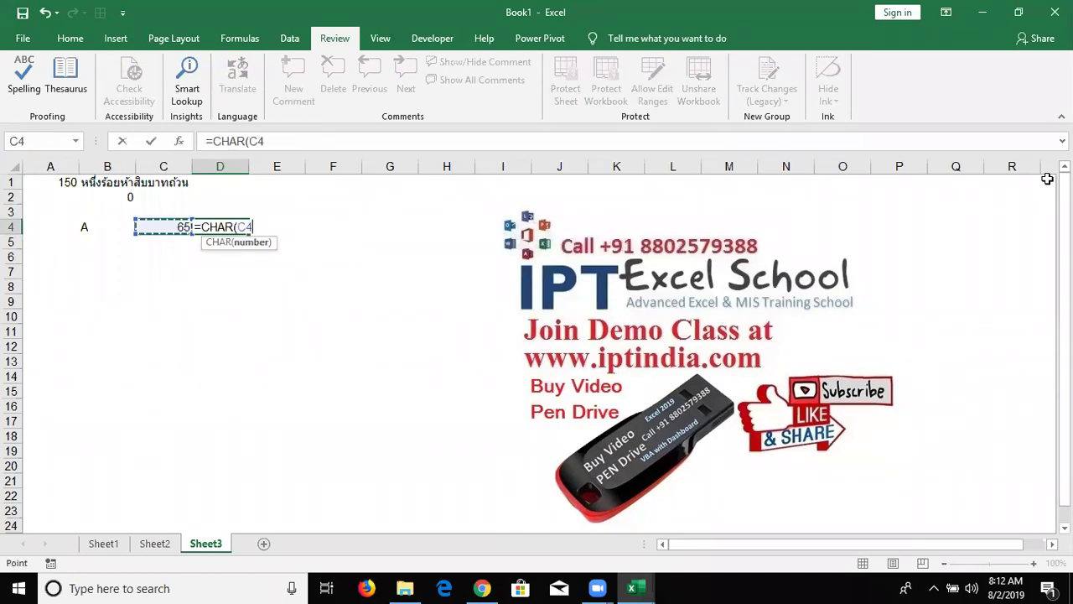
key("ctrl+Return")
Test lowercase a in B4, then restore the uppercase A.
key("Left")
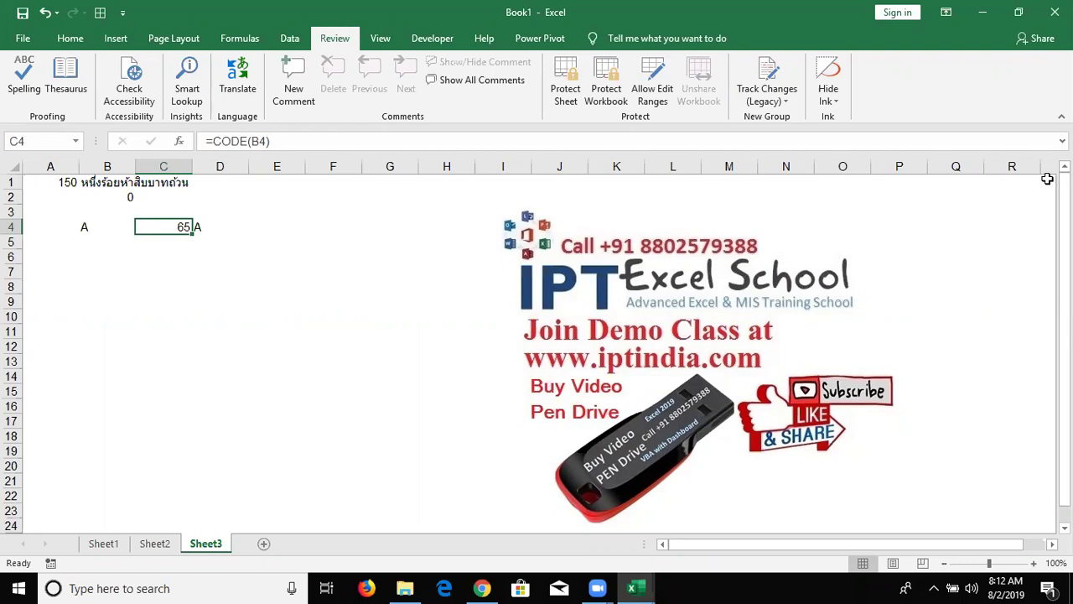
key("Left")
type("a")
key("ctrl+Return")
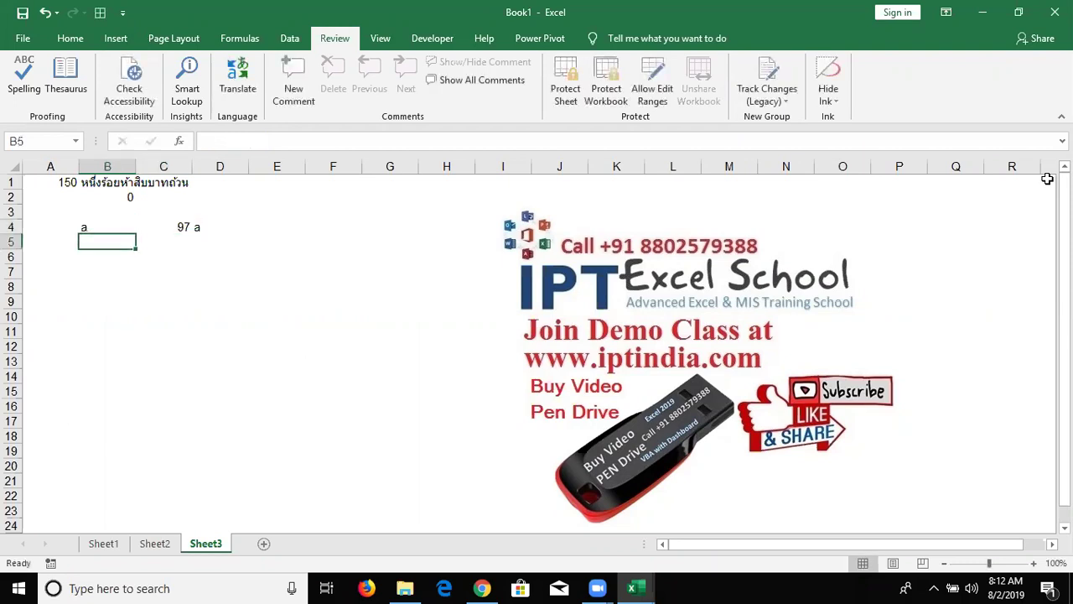
key("BackSpace")
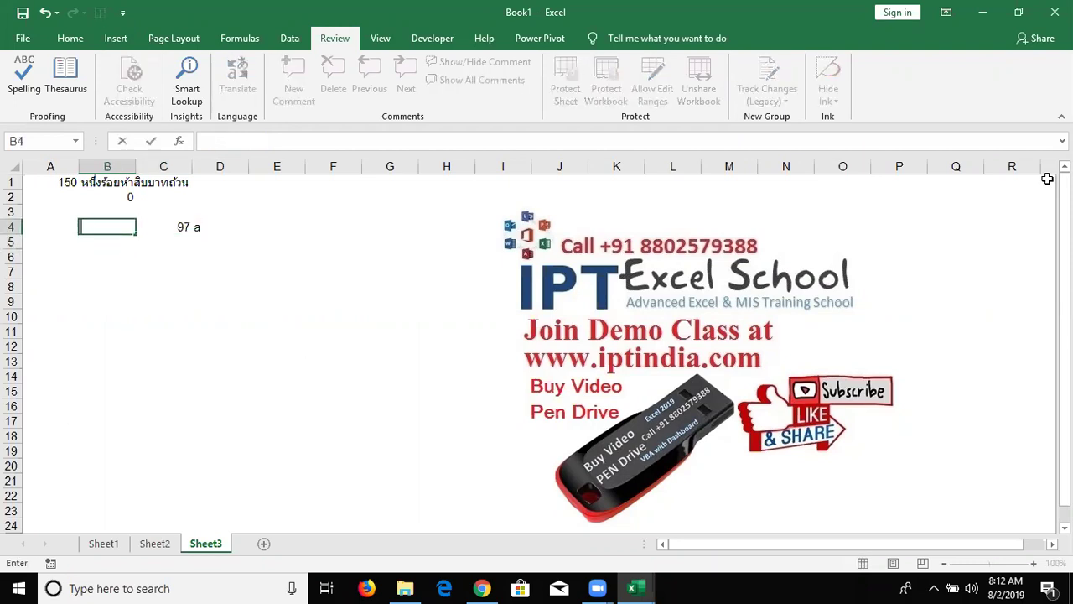
type("A")
key("Return")
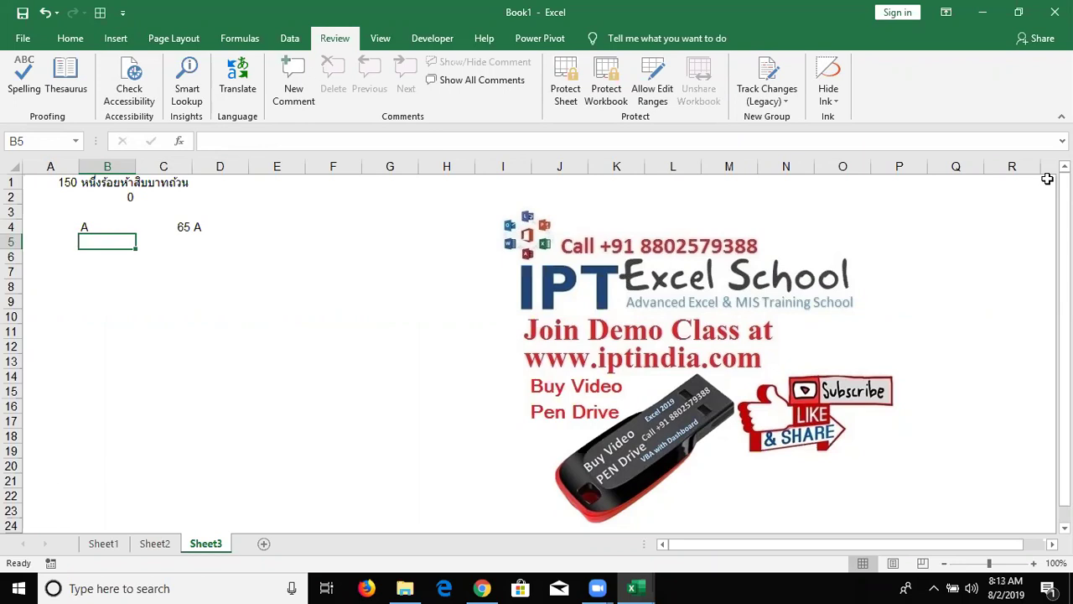
Type three name entries padded with extra spaces into B8:B10.
key("Down")
key("Down")
key("Left")
key("Right")
key("Down")
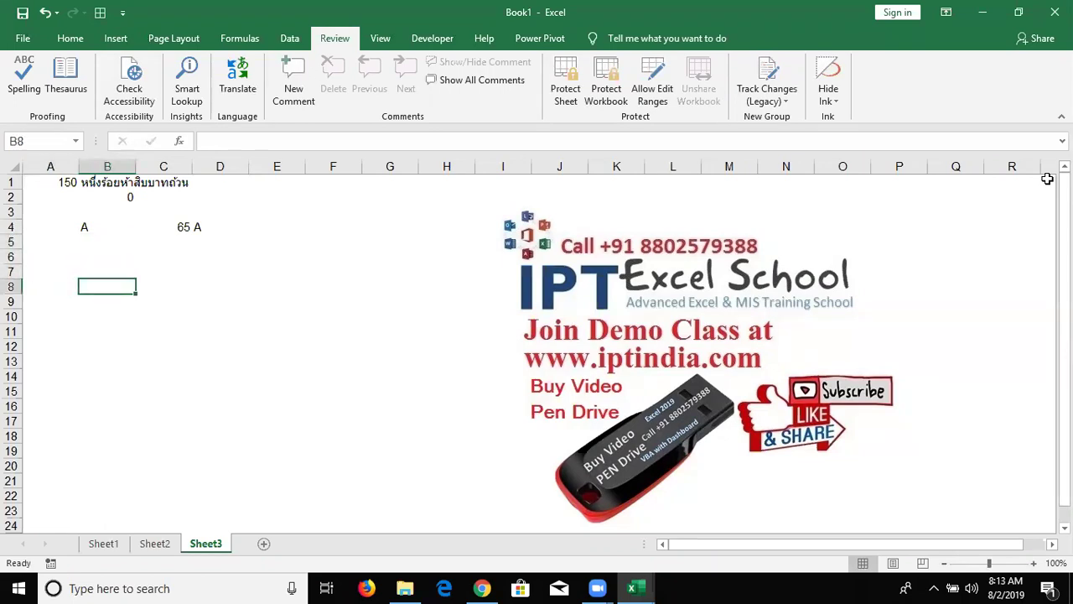
key("Down")
key("Up")
type("Sujeet")
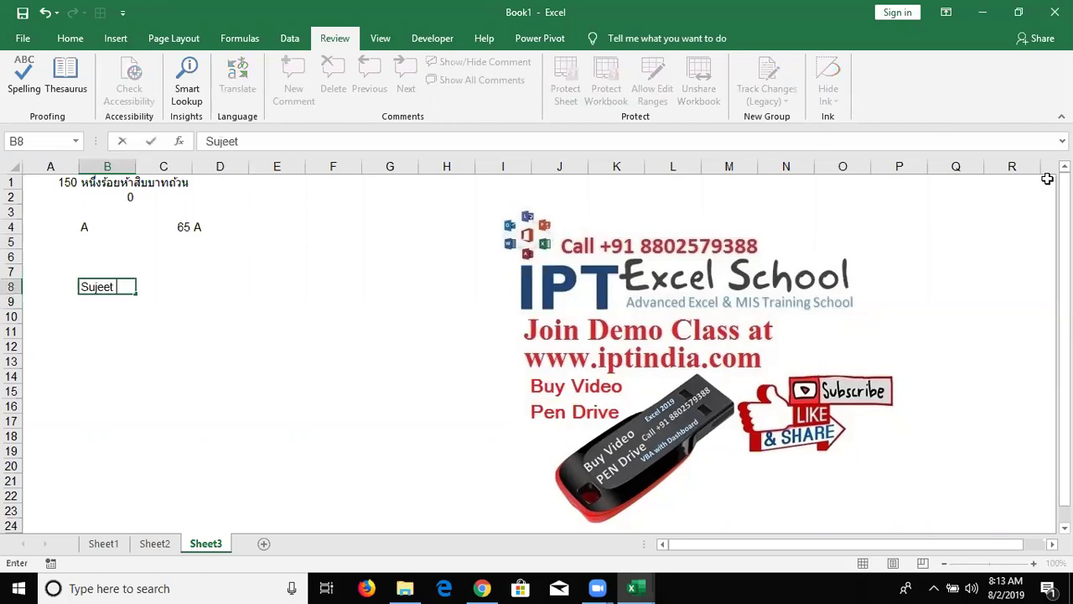
type("    Kuma")
type("r")
key("Return")
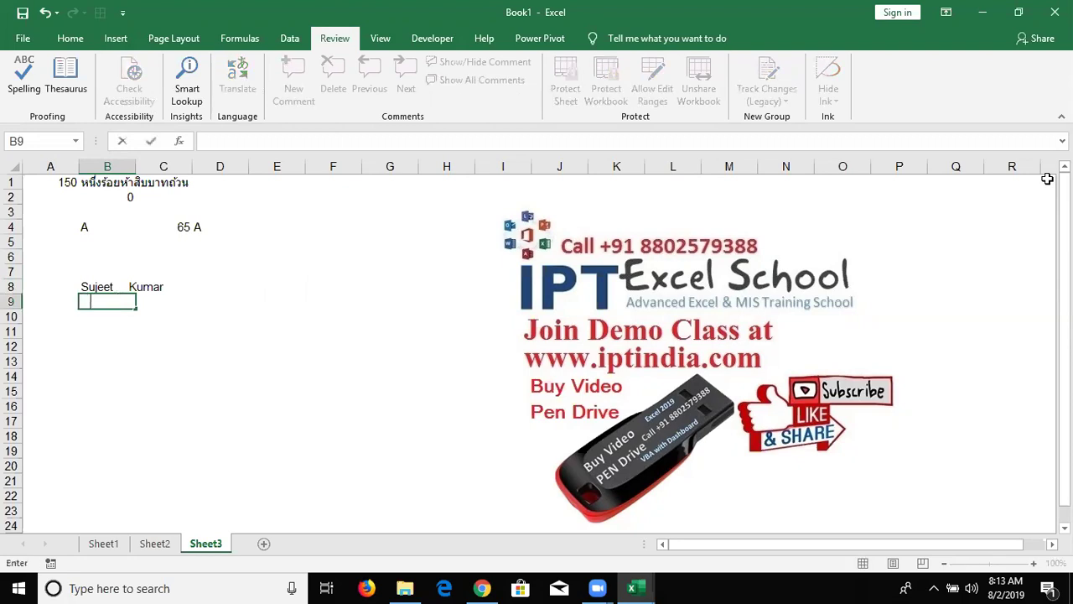
type("Kumar")
key("Return")
type("Kumar")
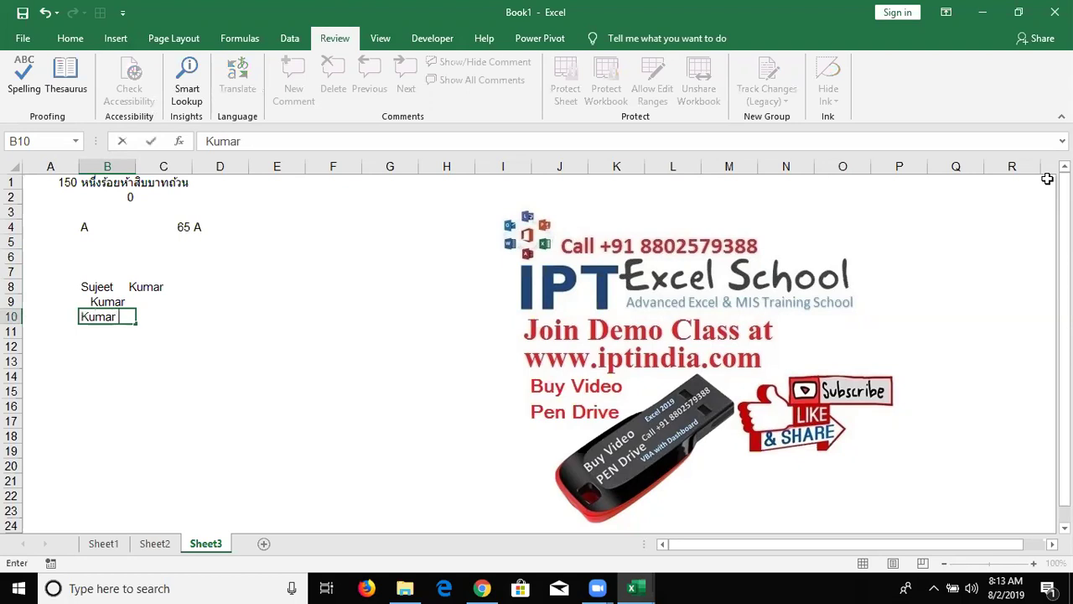
key("Return")
Enter =TRIM(B8) in C8 and fill it down to C10.
key("Up")
key("Up")
key("Up")
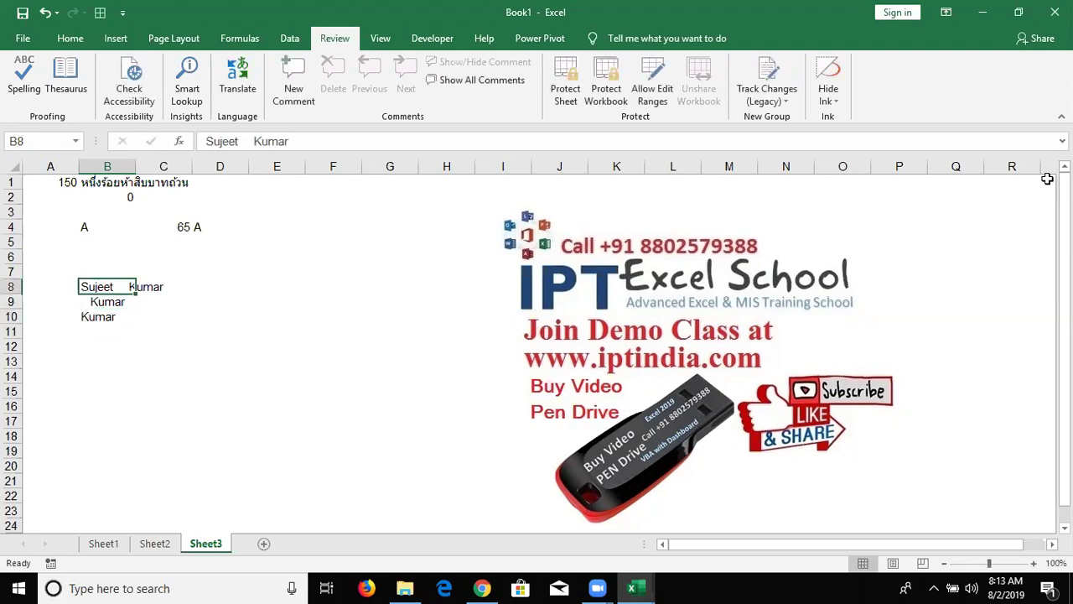
key("Right")
type("=")
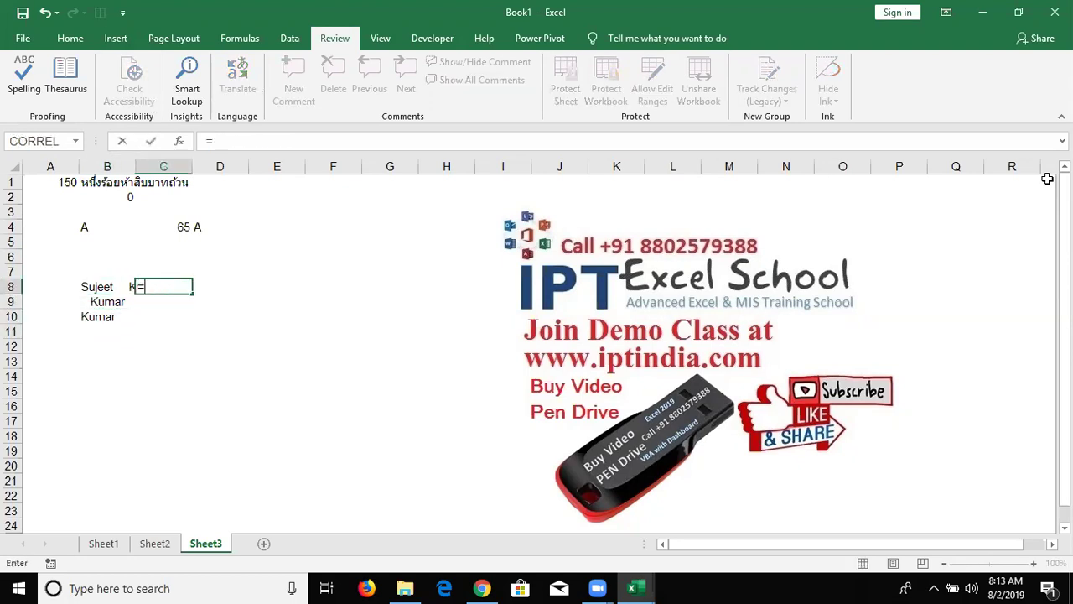
type("tr")
key("Left")
key("Left")
key("Right")
key("Right")
type("=")
type("tri")
key("Tab")
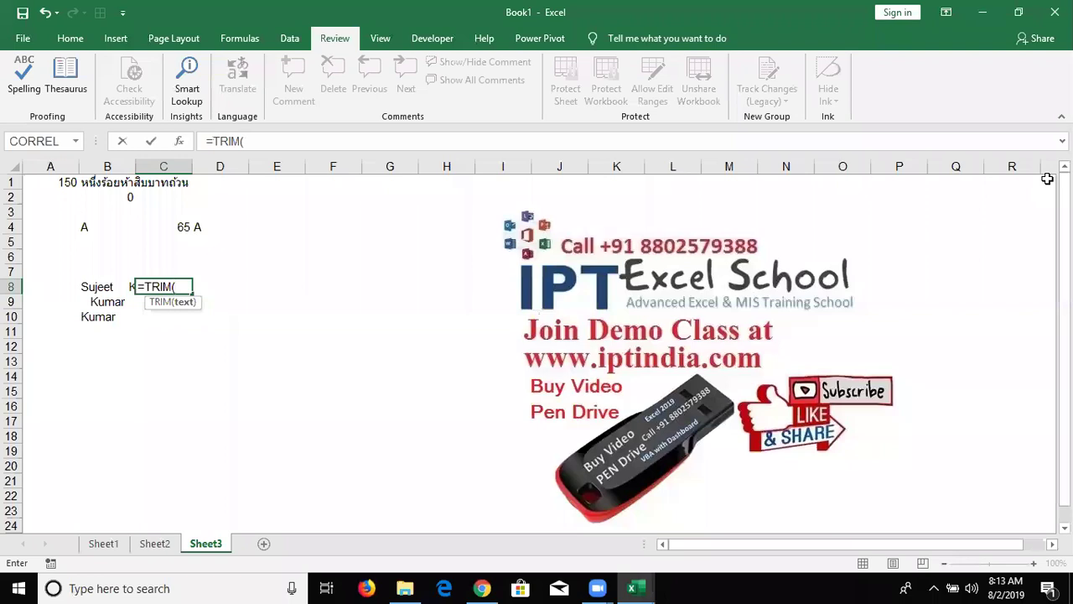
key("Left")
key("Return")
key("Up")
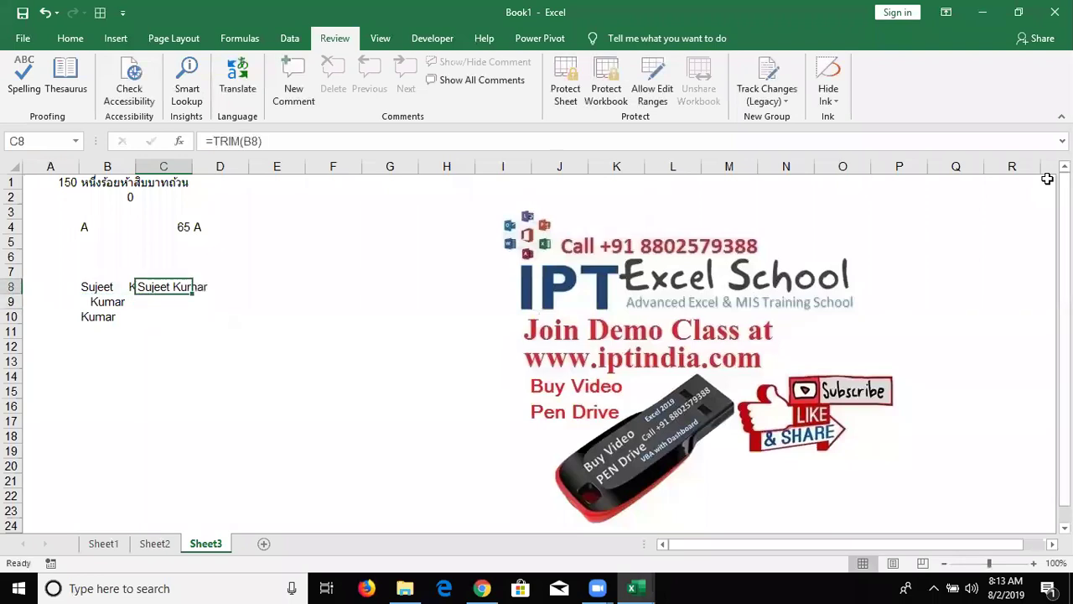
key("shift+Down")
key("shift+Down")
key("shift+Down")
key("shift+Up")
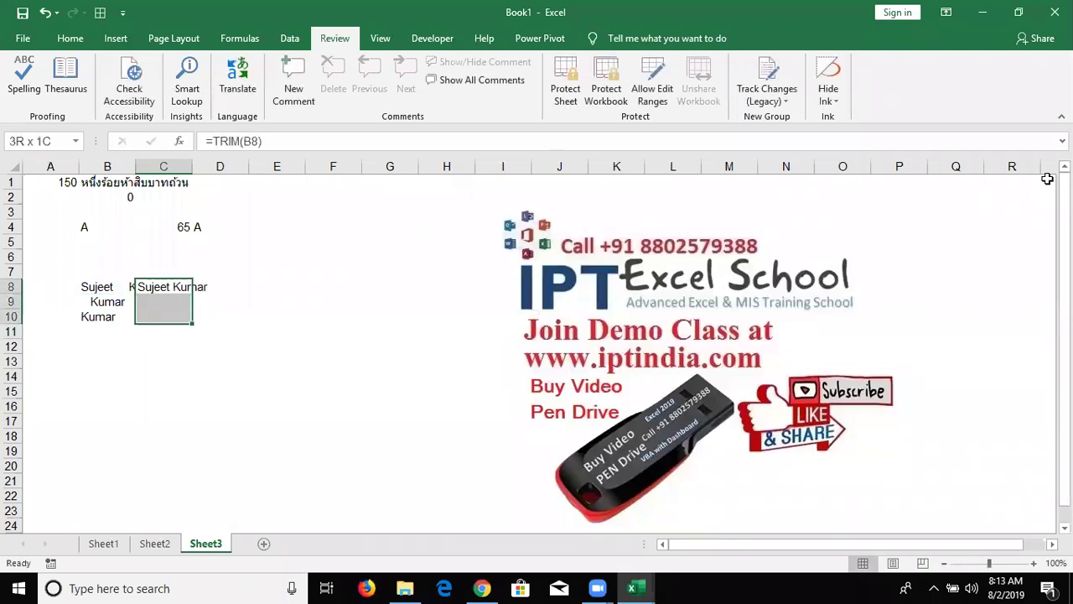
key("ctrl+d")
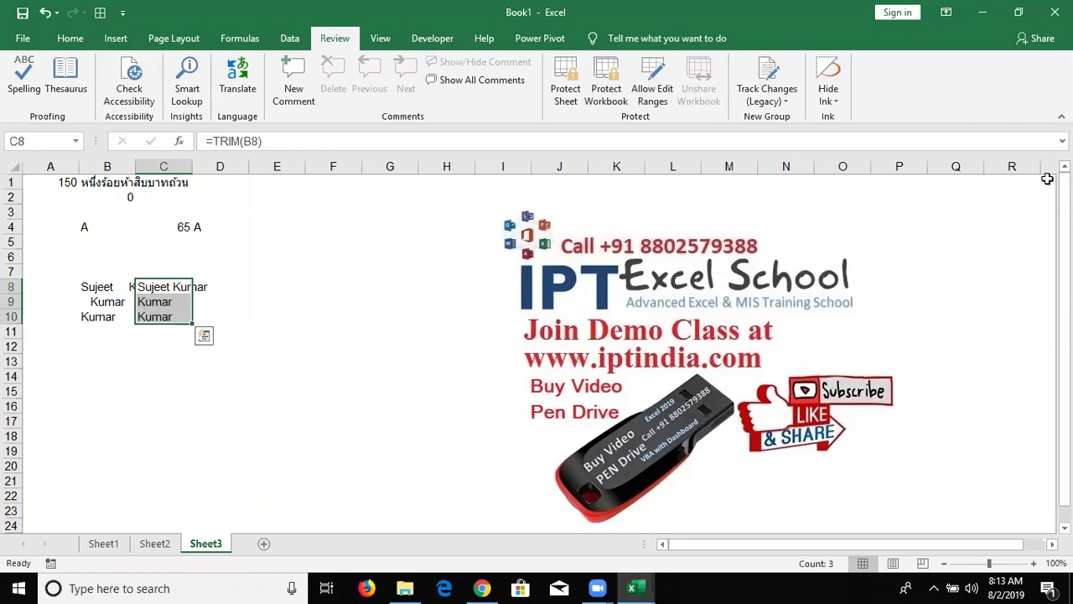
Compare the trimmed results in column C with the original entries in column B.
key("Up")
key("Down")
key("Down")
key("Up")
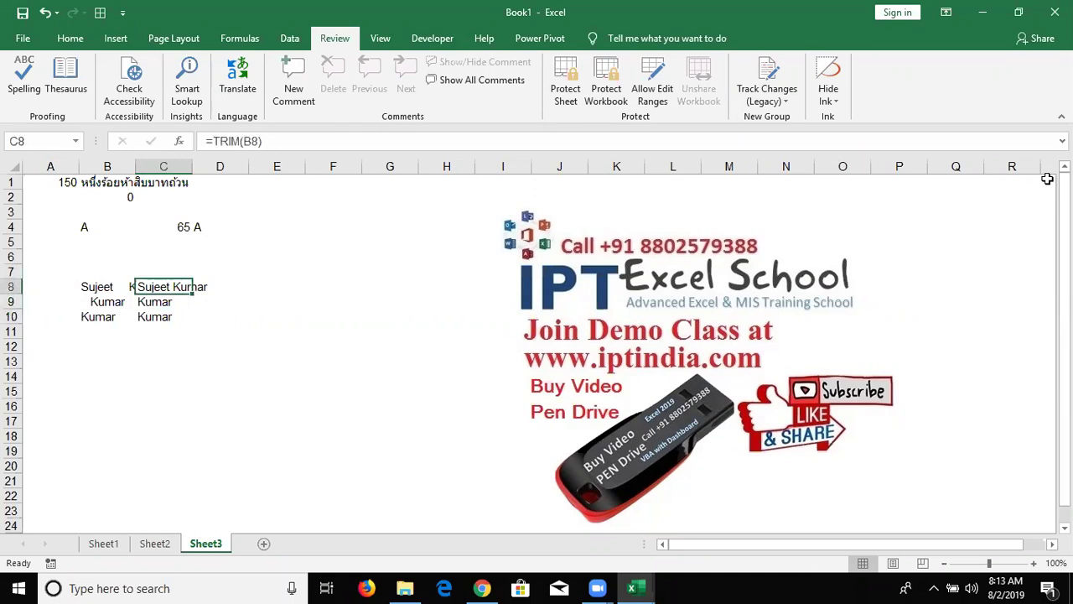
key("Left")
key("Down")
key("Down")
key("Right")
key("Up")
key("Up")
key("Down")
key("Down")
key("Down")
key("Down")
Type a lowercase first name and surname on two lines within B12.
key("Left")
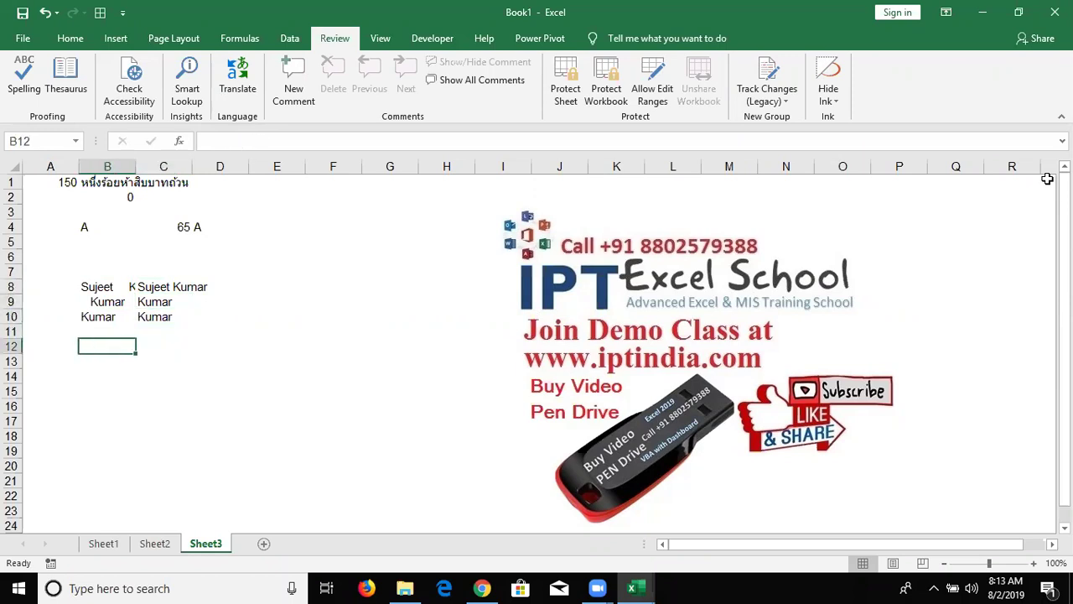
type("sujeet")
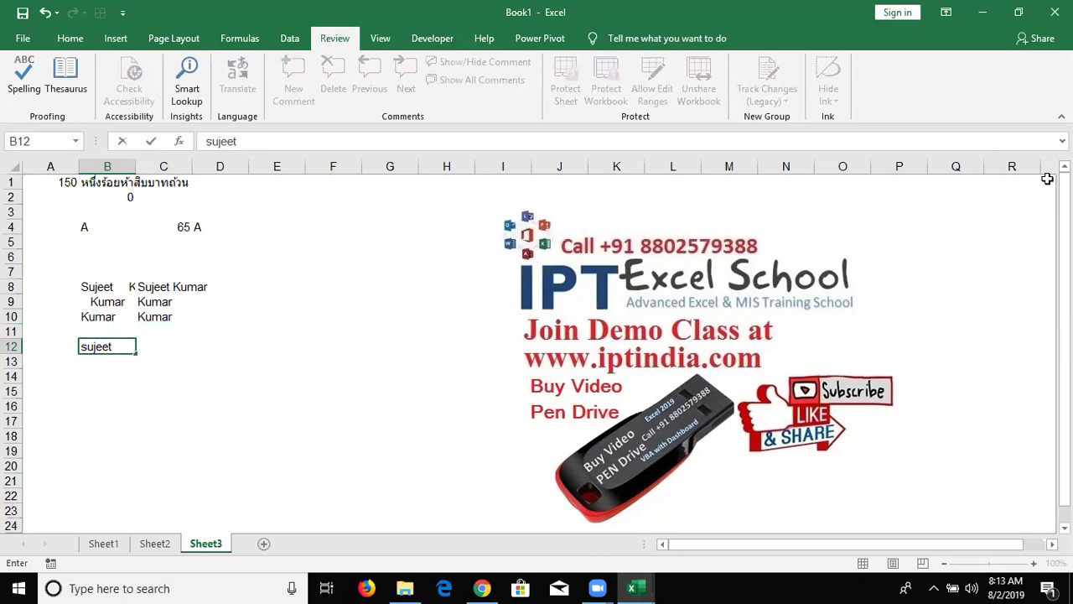
key("alt+Return")
key("alt+Return")
type("kumar")
key("Return")
Enter =TRIM(B12) in C12, showing the name joined on one line.
key("Up")
key("Right")
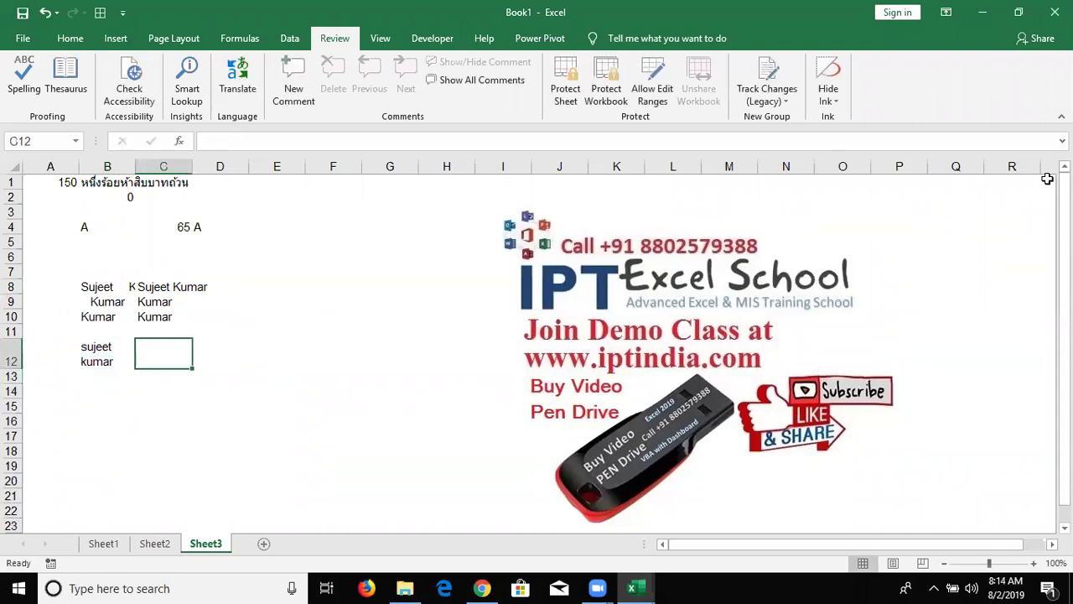
type("=tri")
key("Tab")
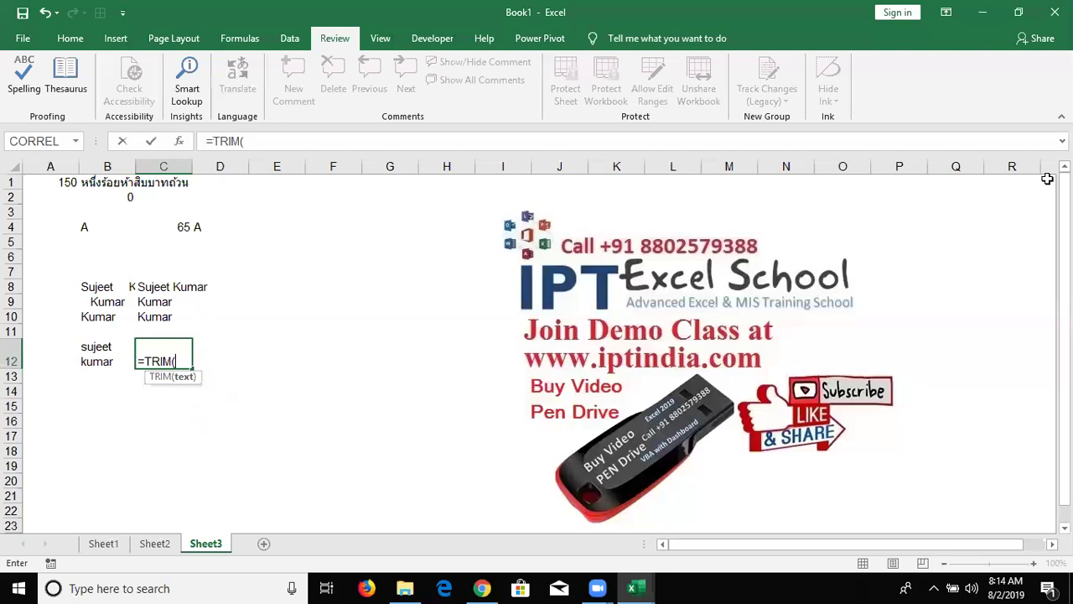
key("Left")
key("Return")
key("Up")
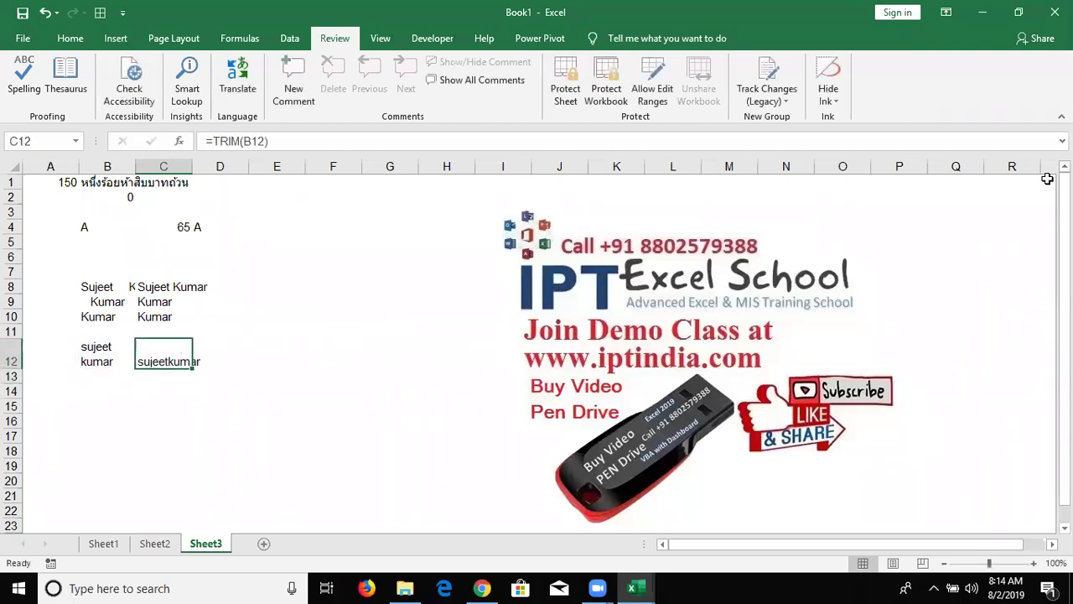
key("Down")
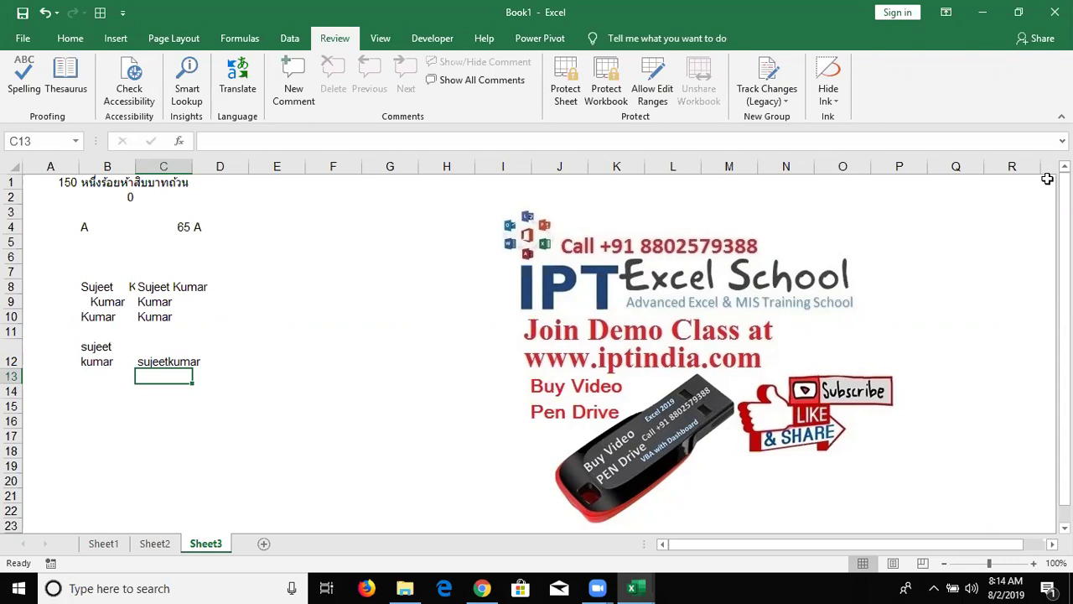
Enter =LEN(C12) in C13 to count the trimmed text's 12 characters.
type("=len")
key("Tab")
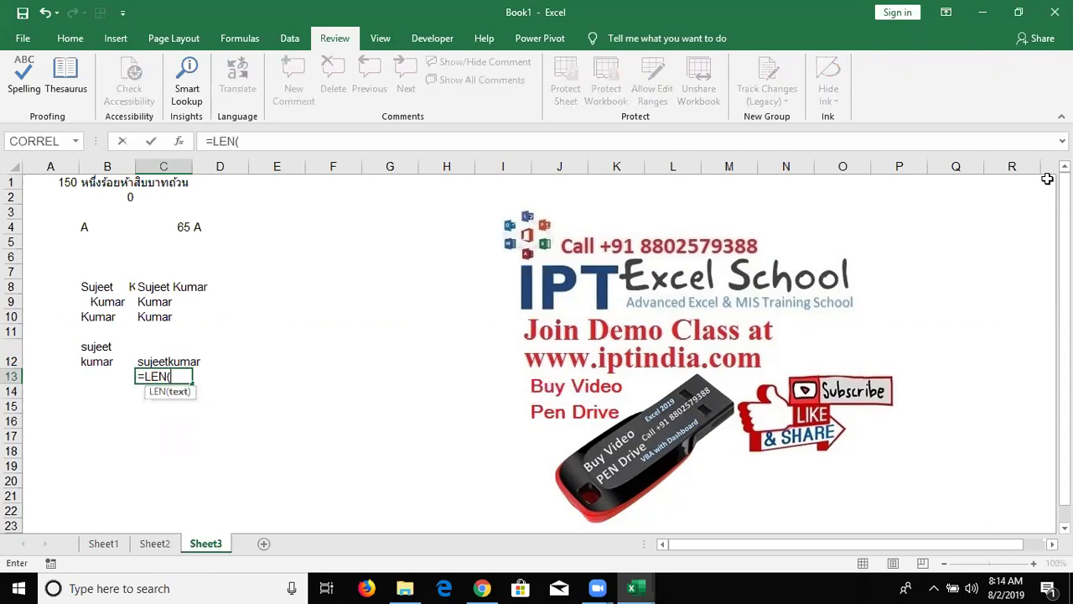
key("Up")
type(")")
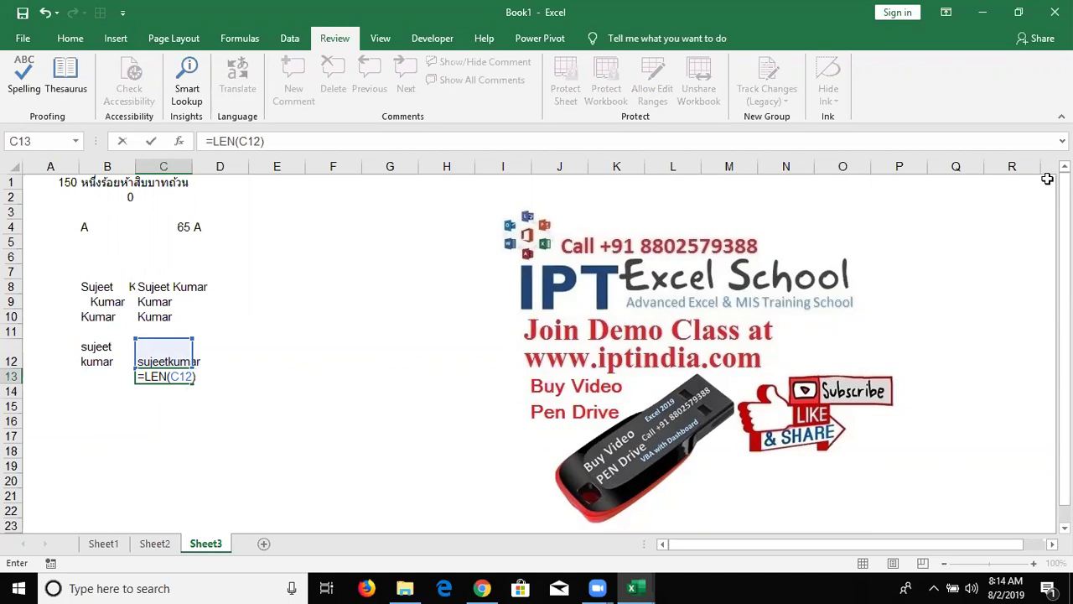
key("Return")
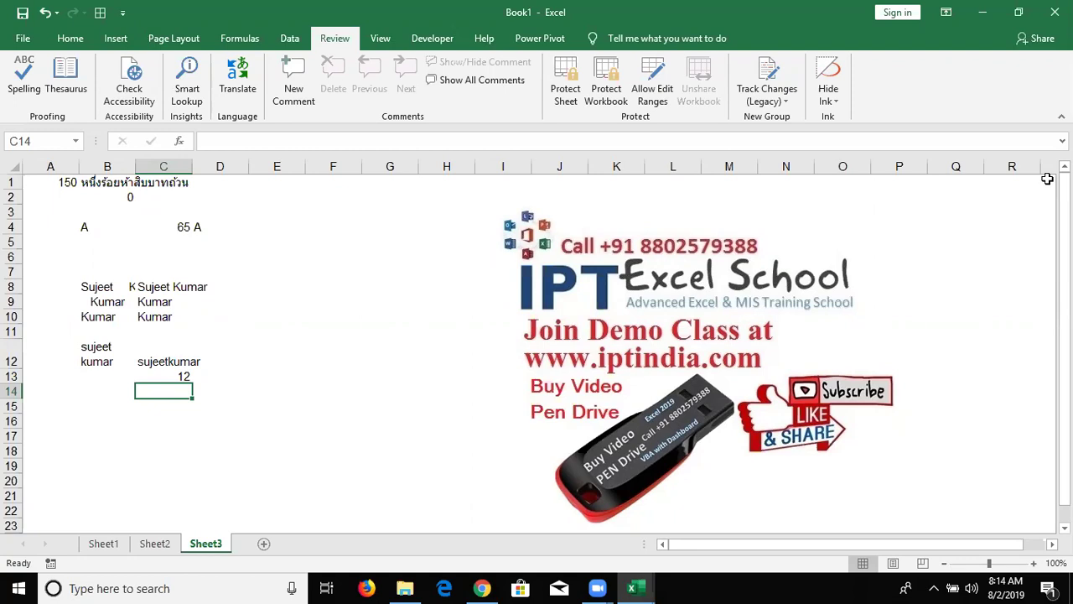
Enter =CLEAN(C12) in D12 to strip the line break from the name.
key("Up")
key("Up")
key("Right")
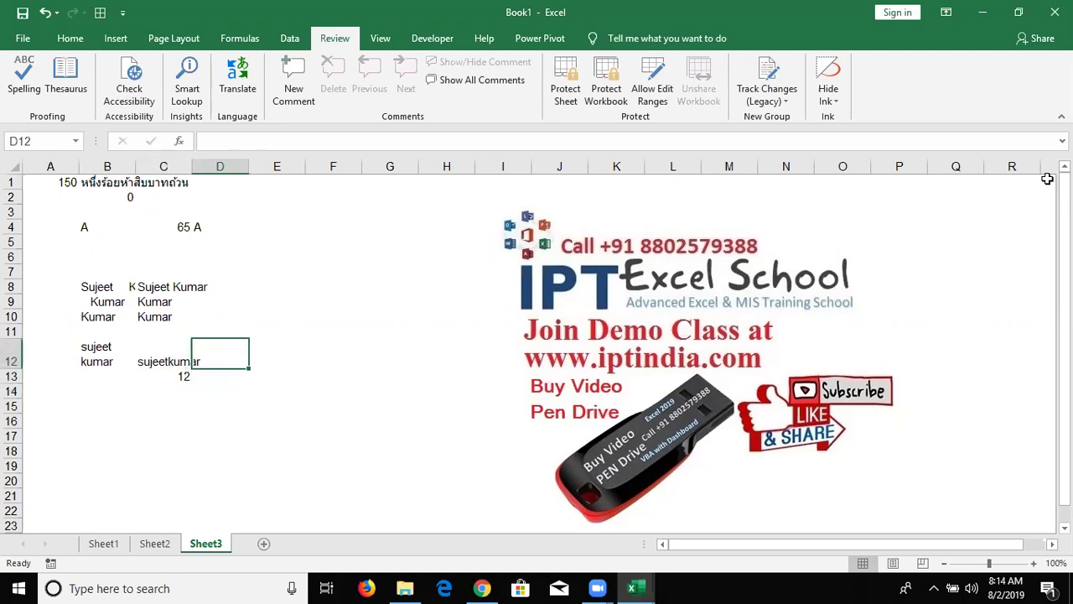
type("=cl")
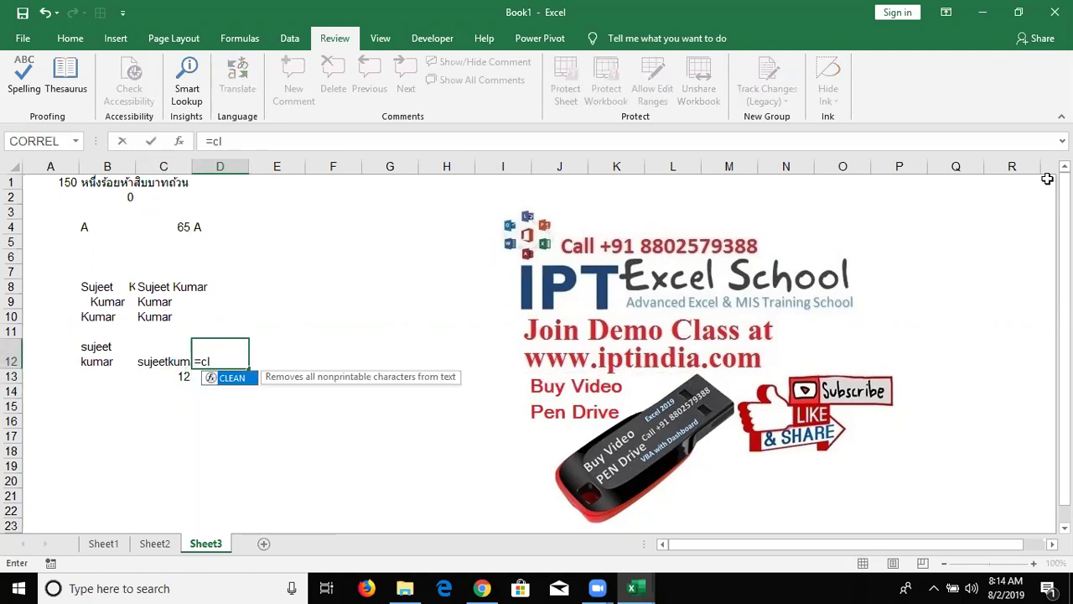
key("Tab")
key("Left")
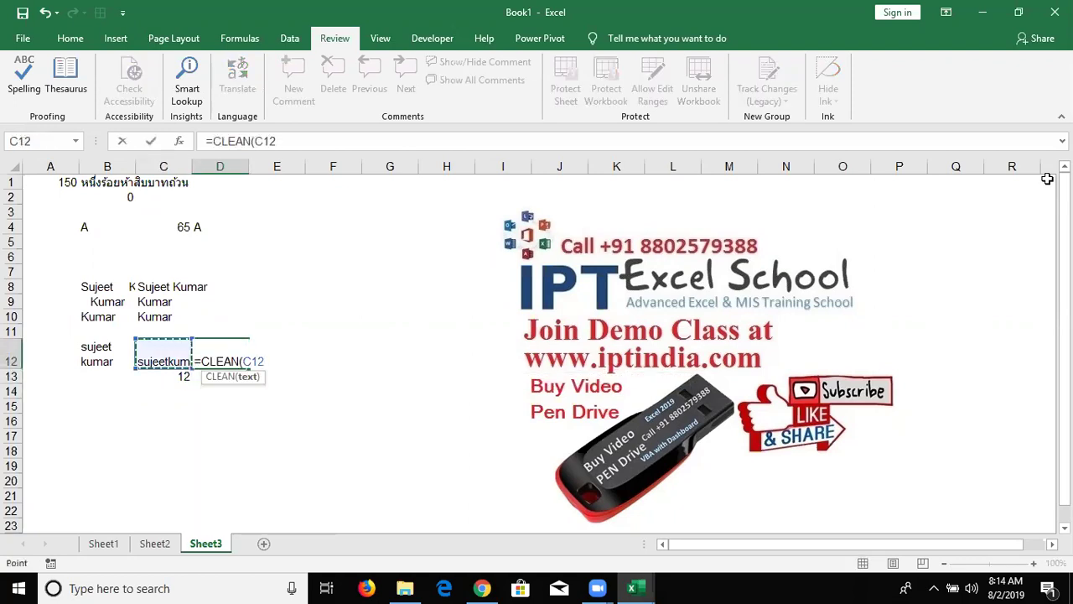
key("Return")
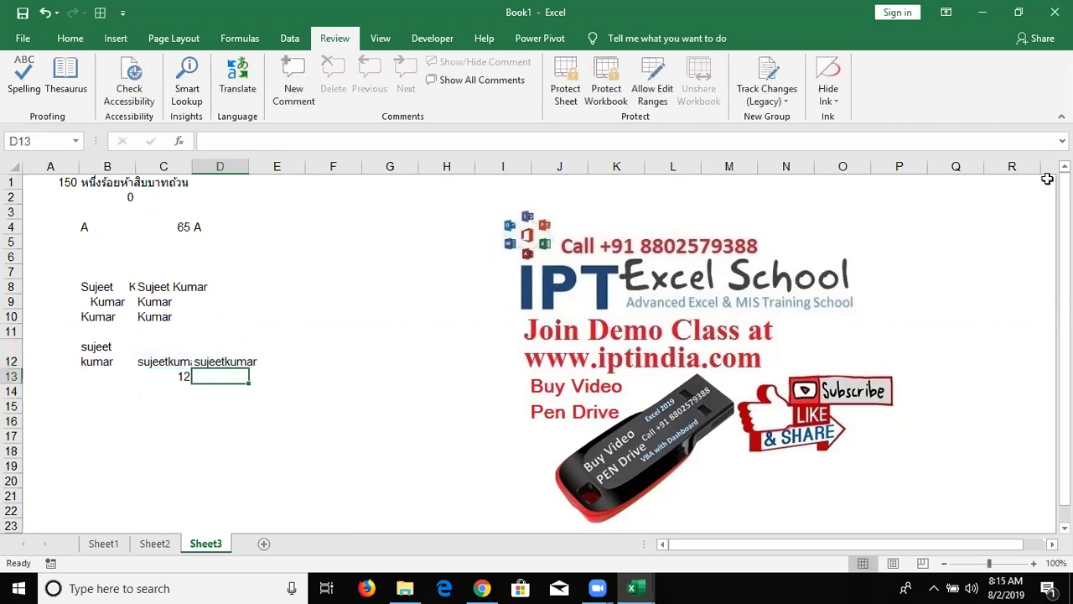
Enter =LEN(D12) in D13, showing a length of 11.
type("=le")
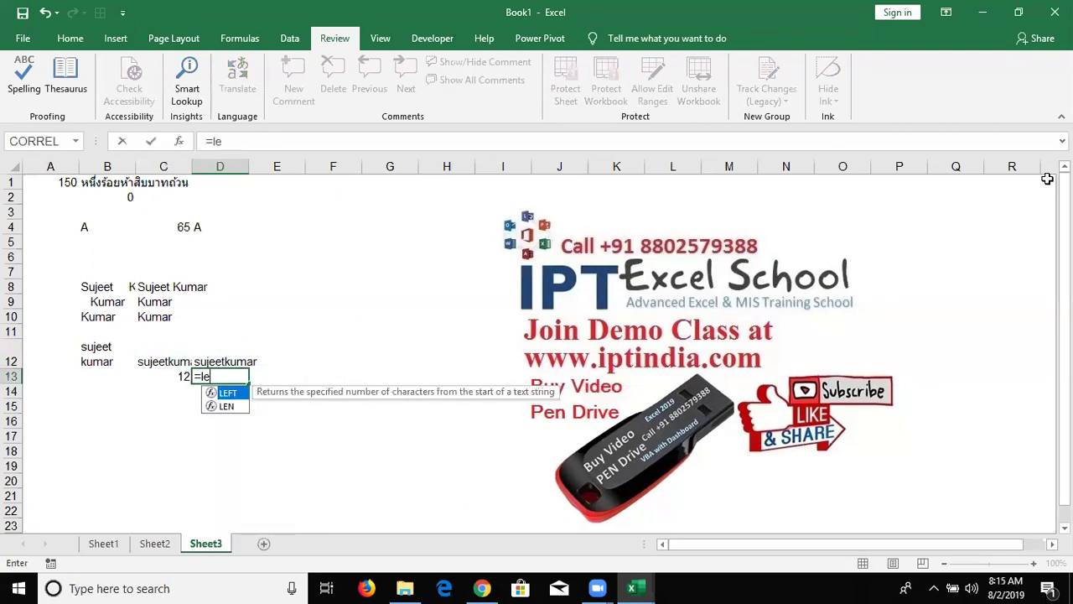
key("Down")
key("Tab")
key("Up")
key("Return")
key("Up")
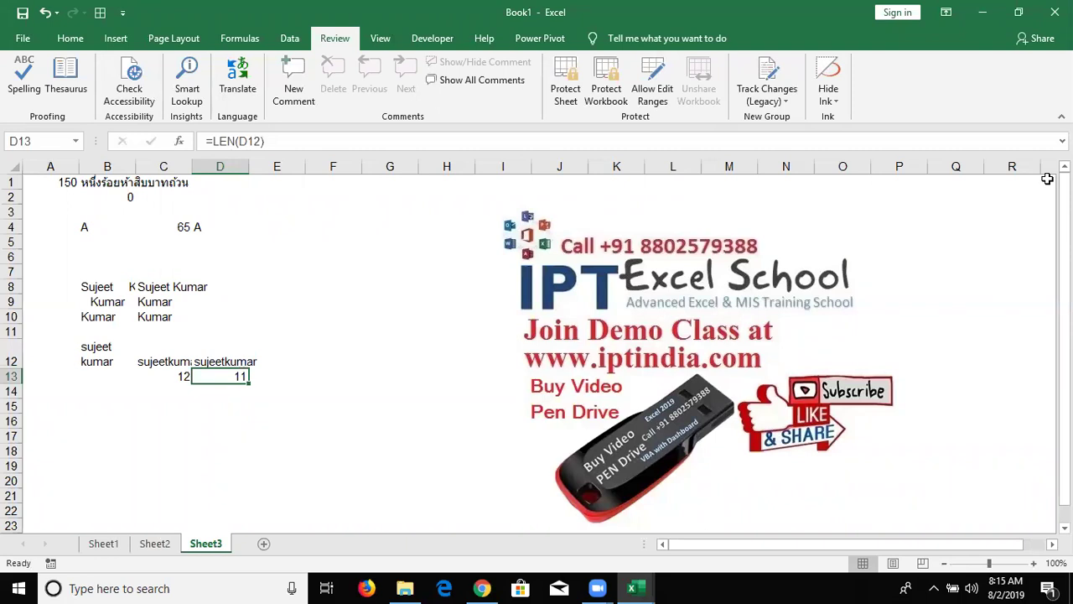
Type the dotted number 123.963.852 into cell F1.
key("Right")
key("Right")
key("Up")
key("Up")
key("Up")
key("Up")
key("Up")
key("Up")
key("Up")
type("123.963.852")
Commit 123.963.852 in F1 and enter =SUBSTITUTE(F1,".","-") in F2, giving 123-963-852.
key("Return")
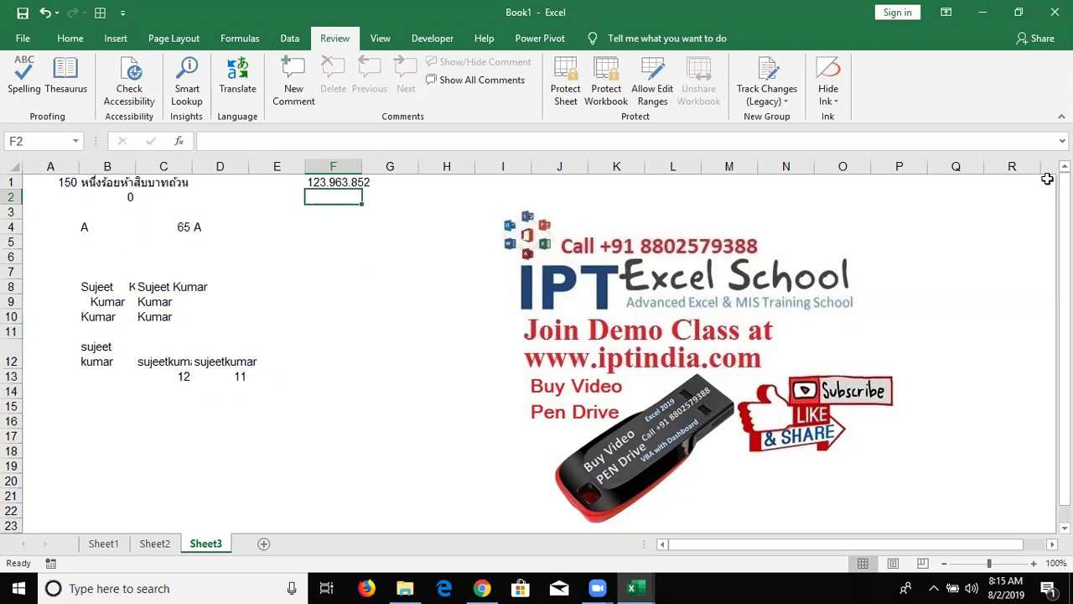
type("=")
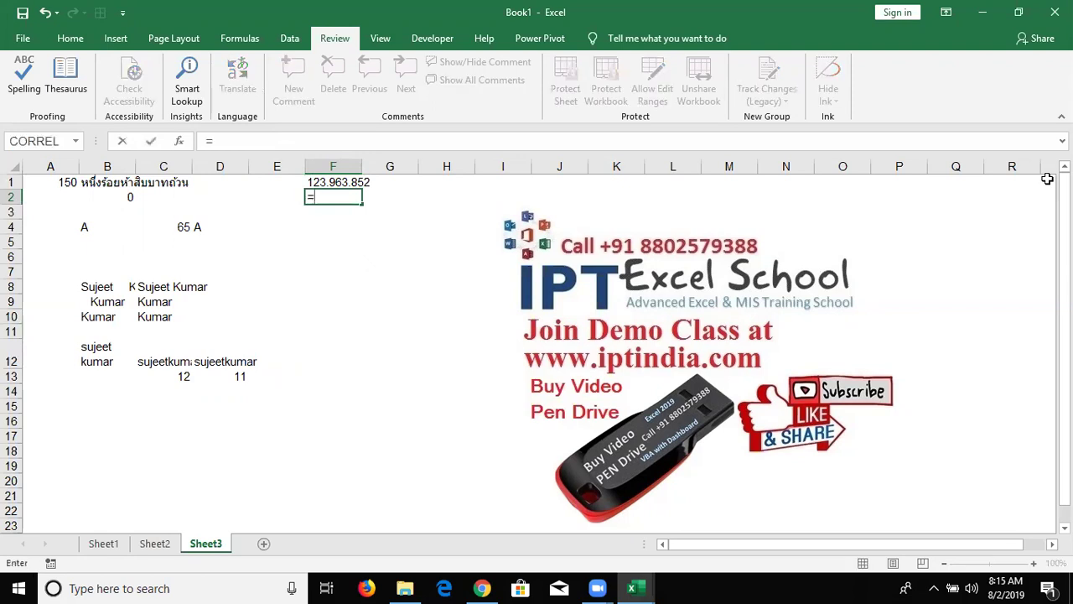
type("c")
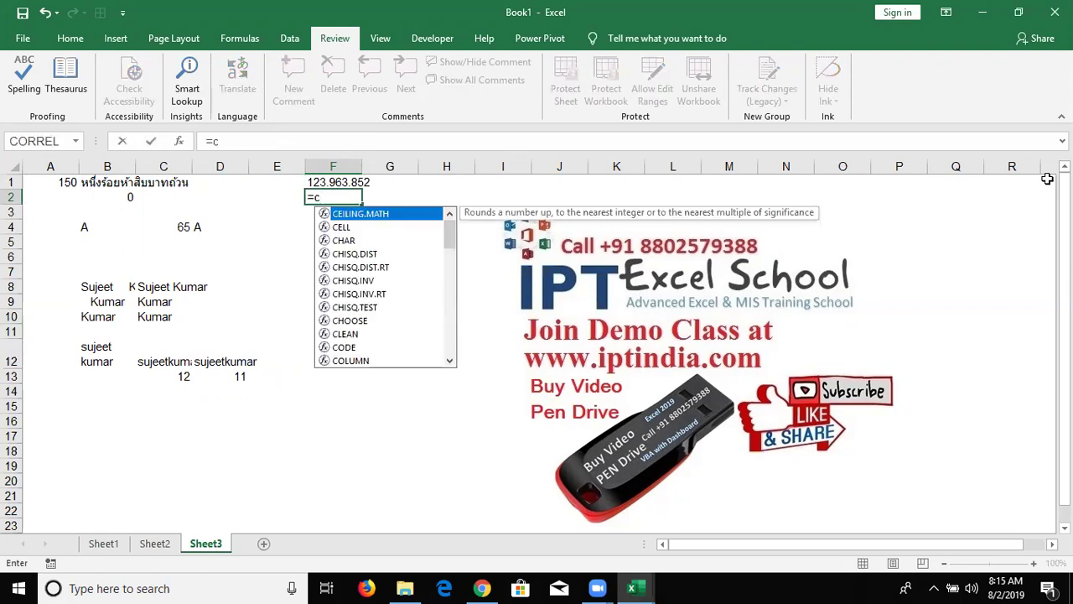
key("BackSpace")
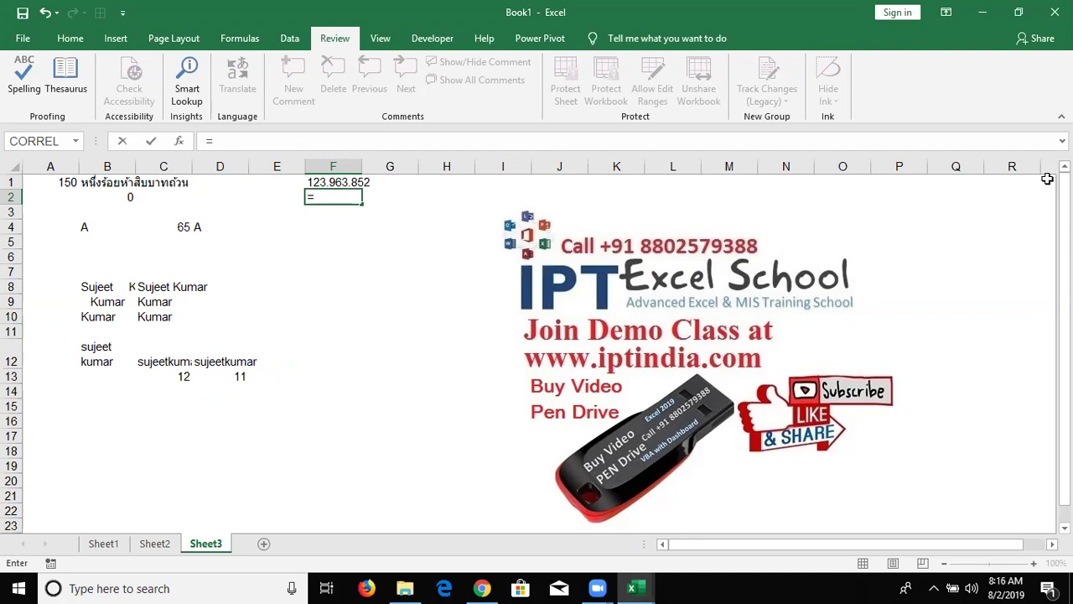
type("re")
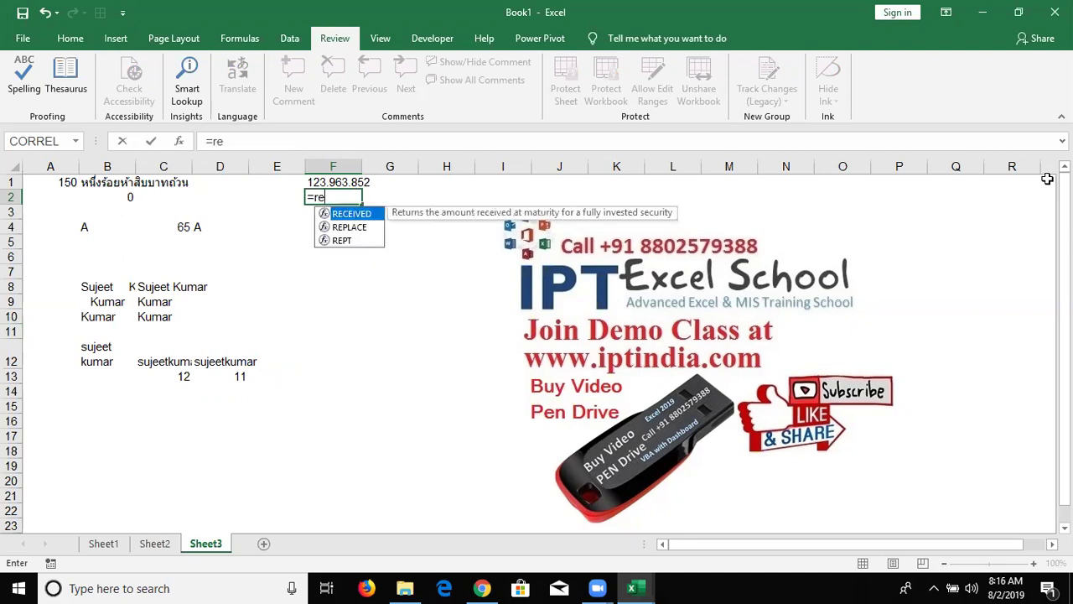
key("BackSpace")
key("BackSpace")
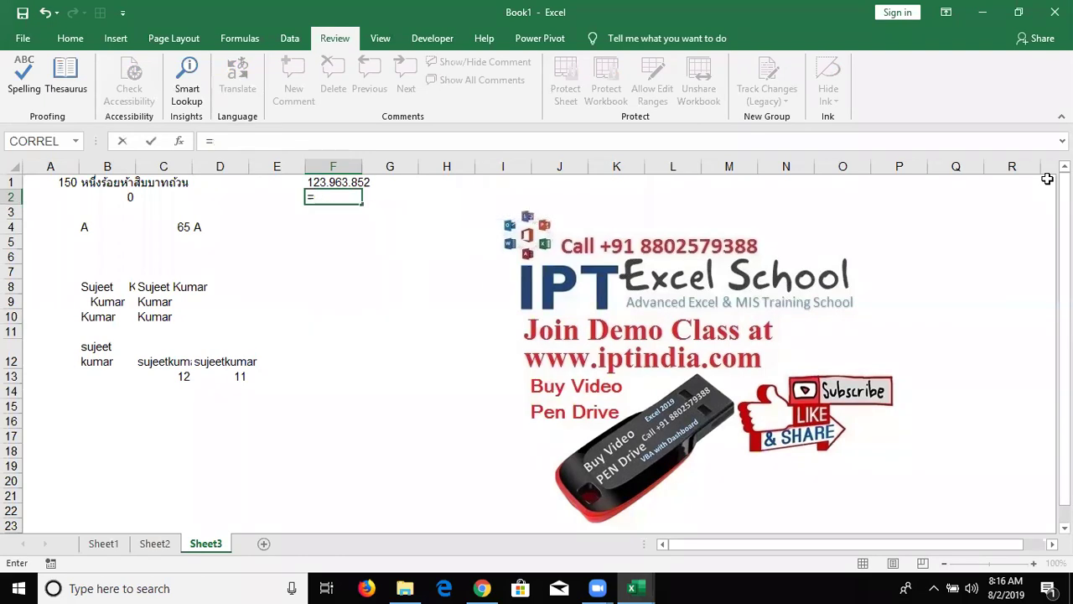
type("sub")
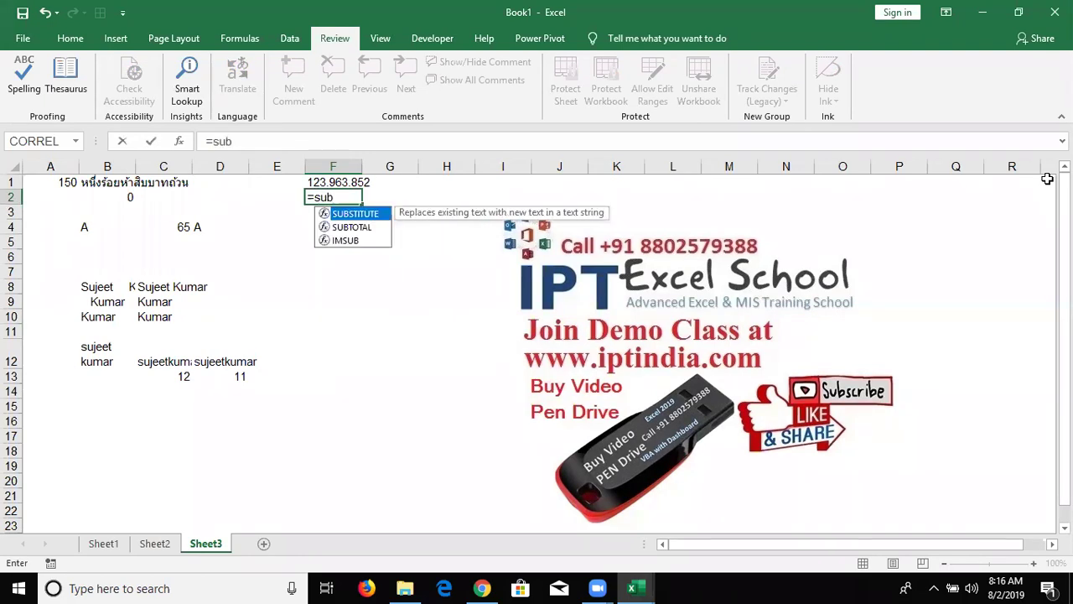
key("Tab")
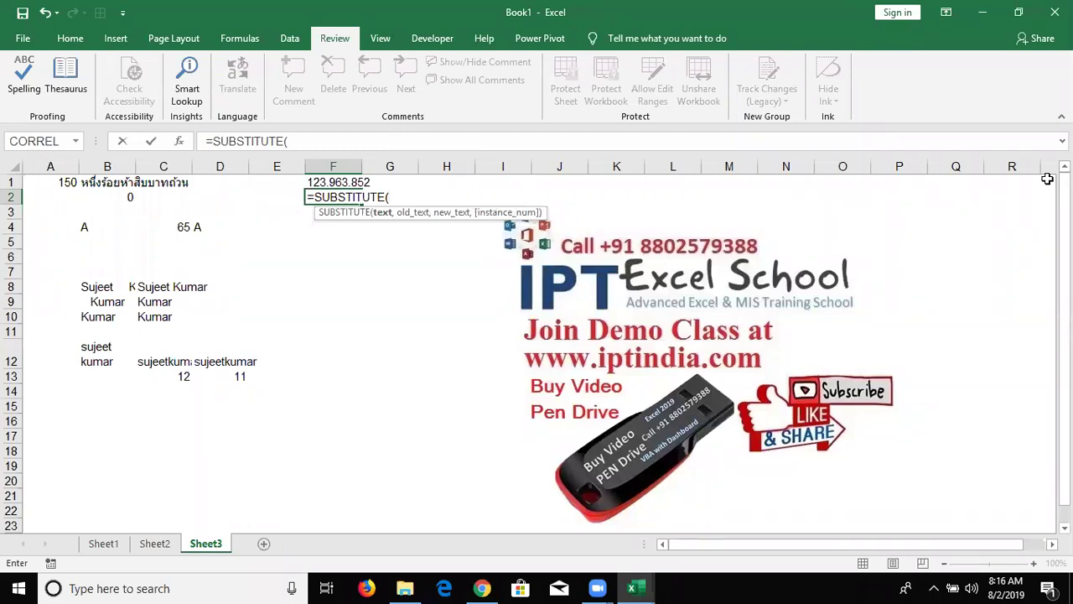
key("Up")
type(",")
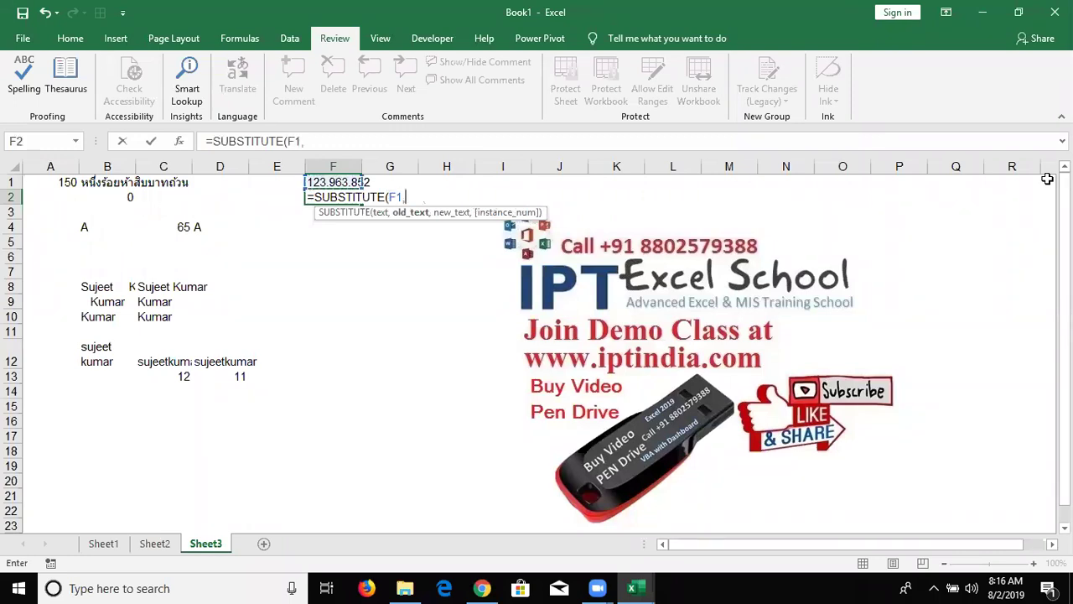
type("\".\",\"-")
type("\"")
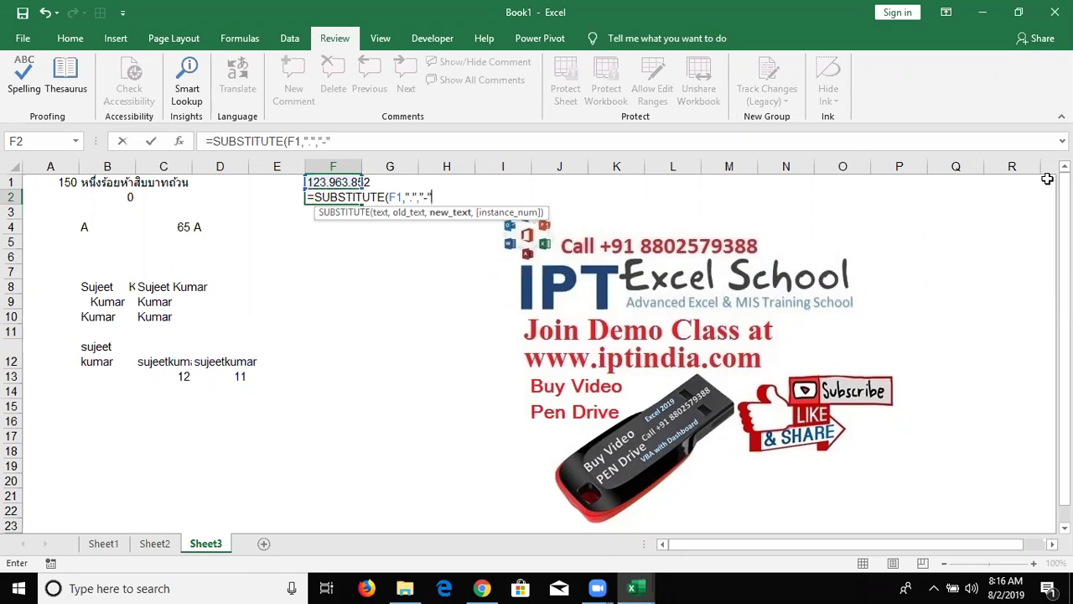
type(")")
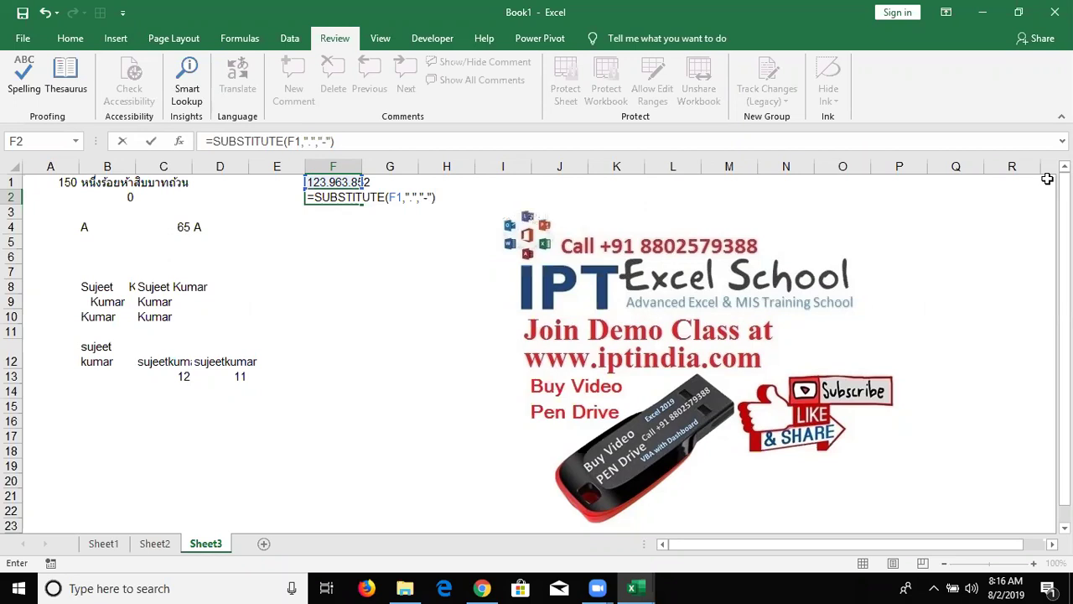
key("Left")
key("Left")
key("Right")
key("Right")
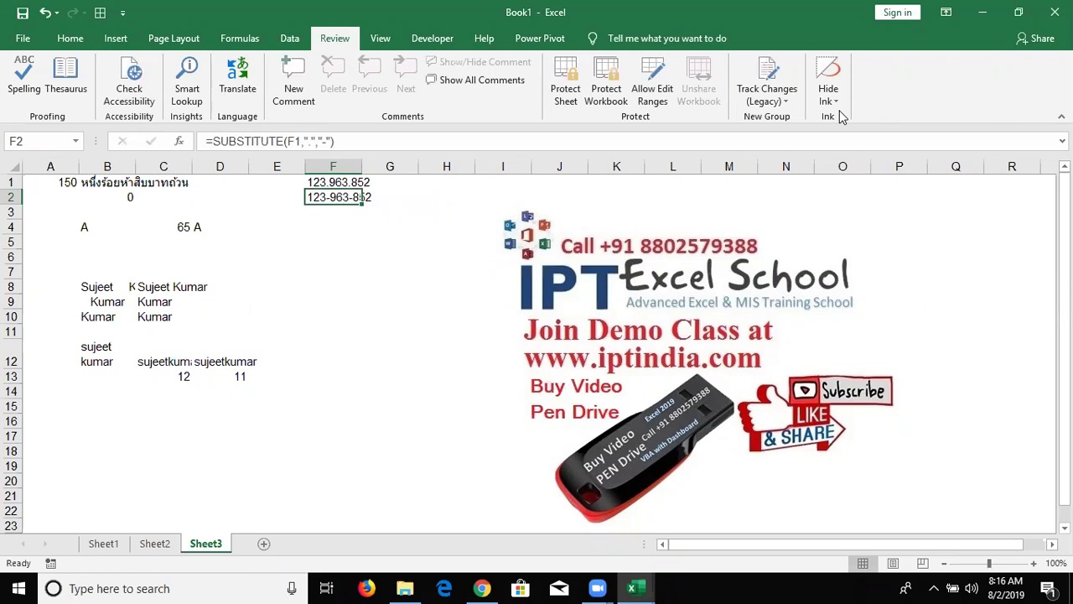
double_click(314, 195)
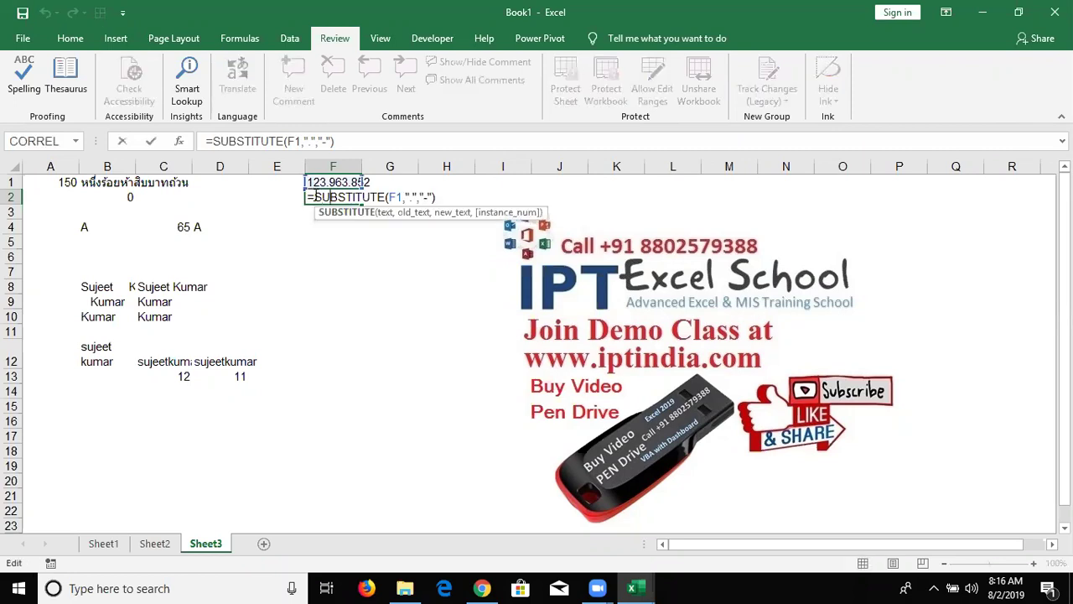
left_click(427, 196)
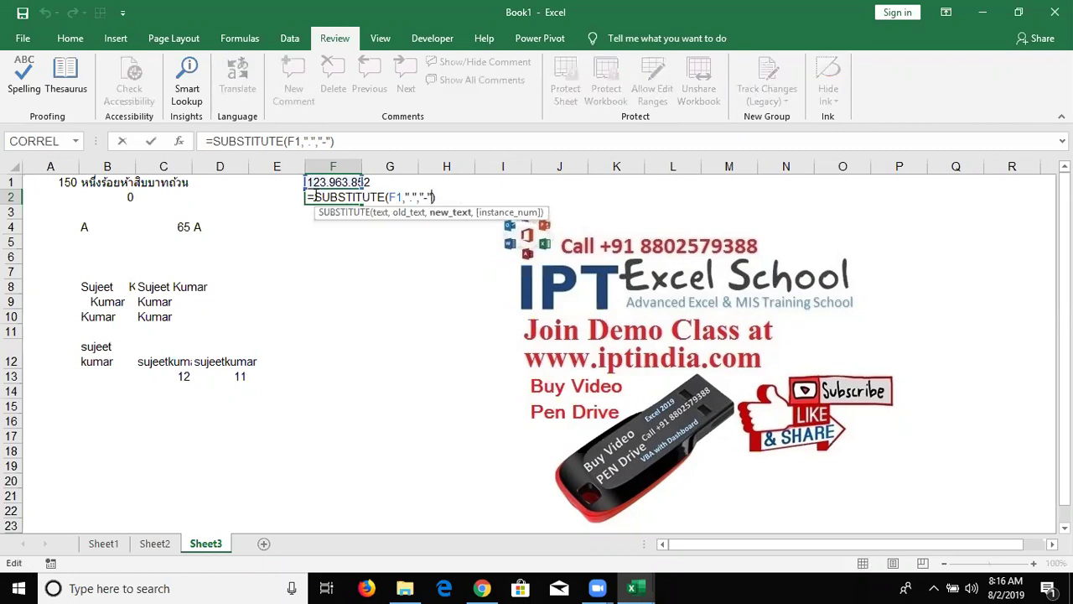
type(",")
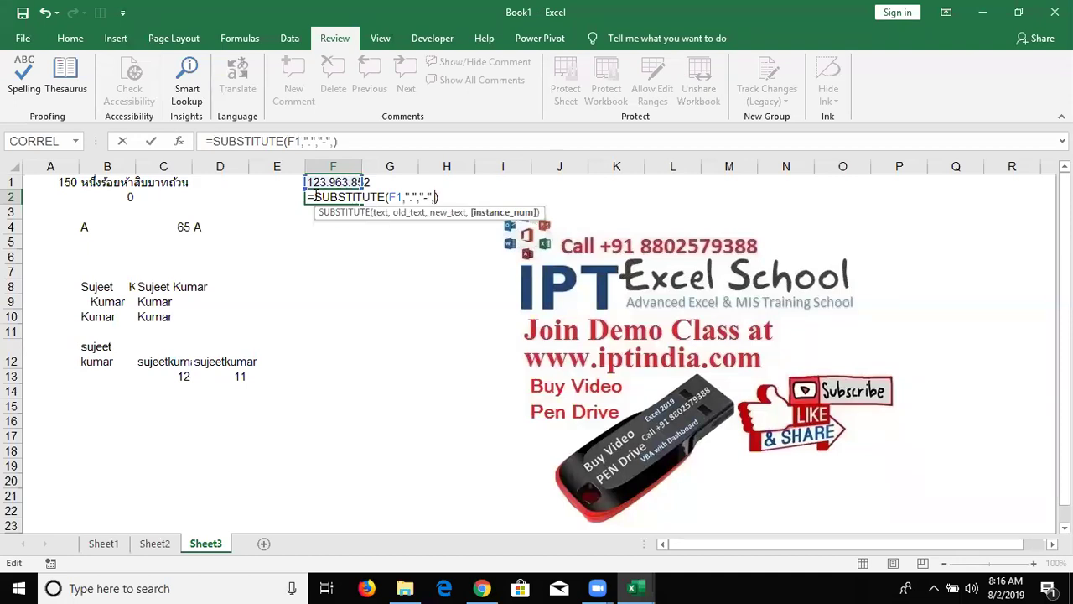
type("1")
key("Return")
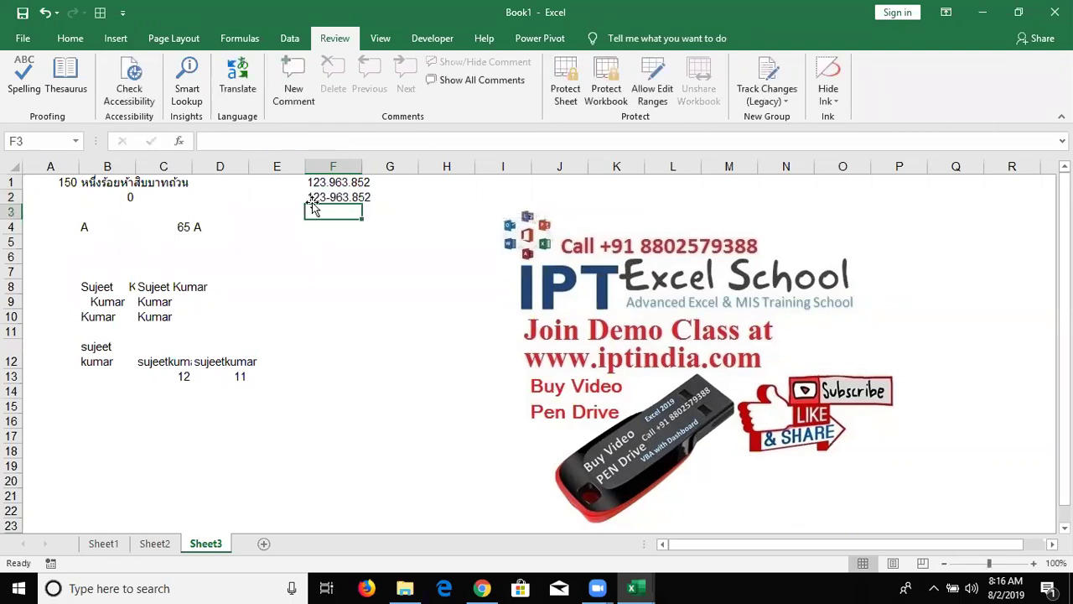
key("Up")
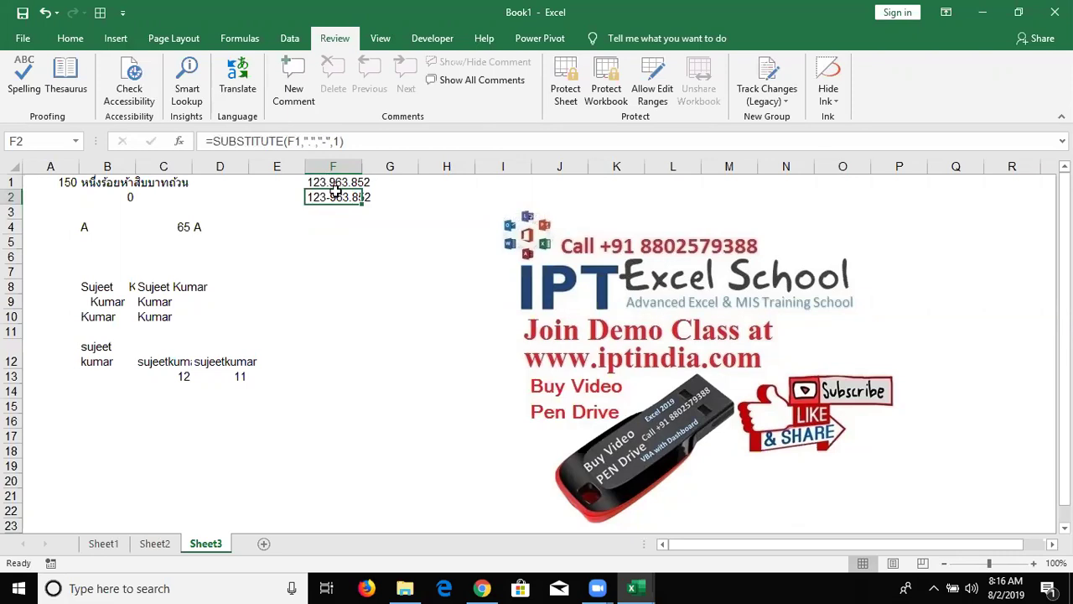
double_click(338, 196)
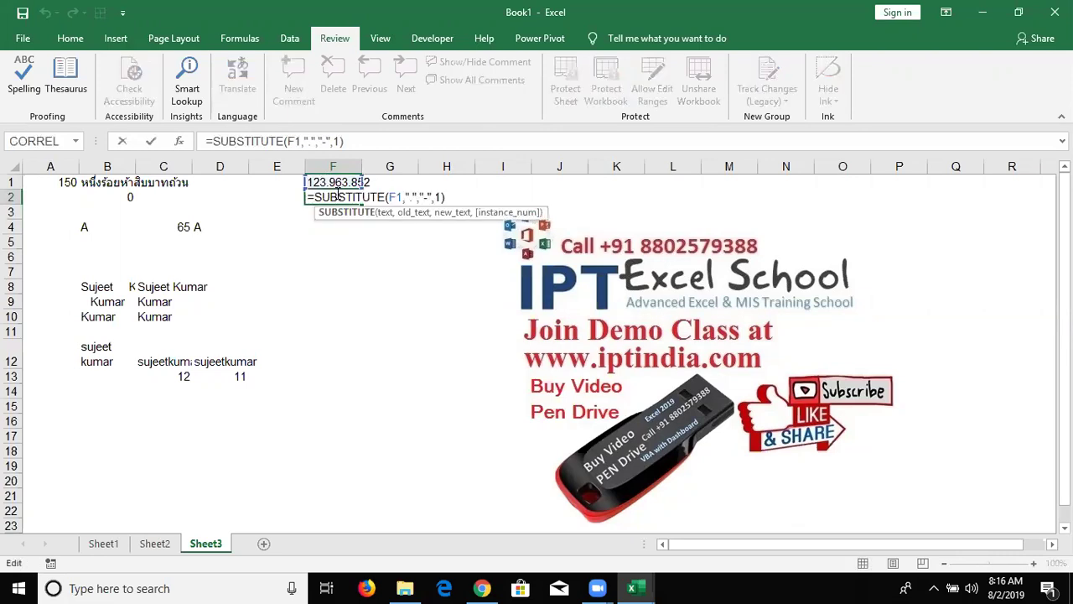
key("End")
key("Left")
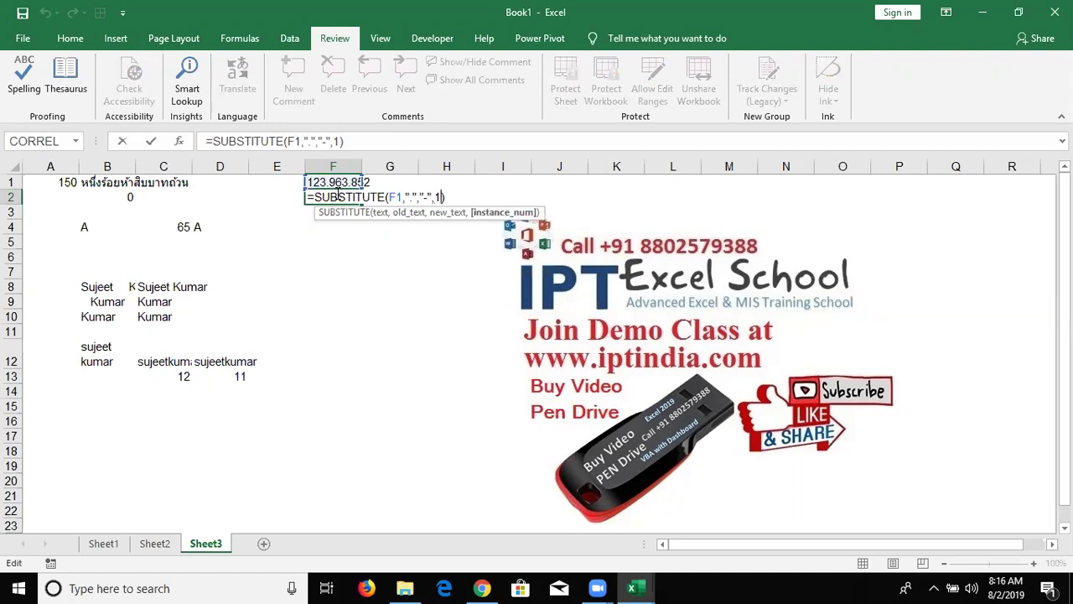
key("BackSpace")
key("BackSpace")
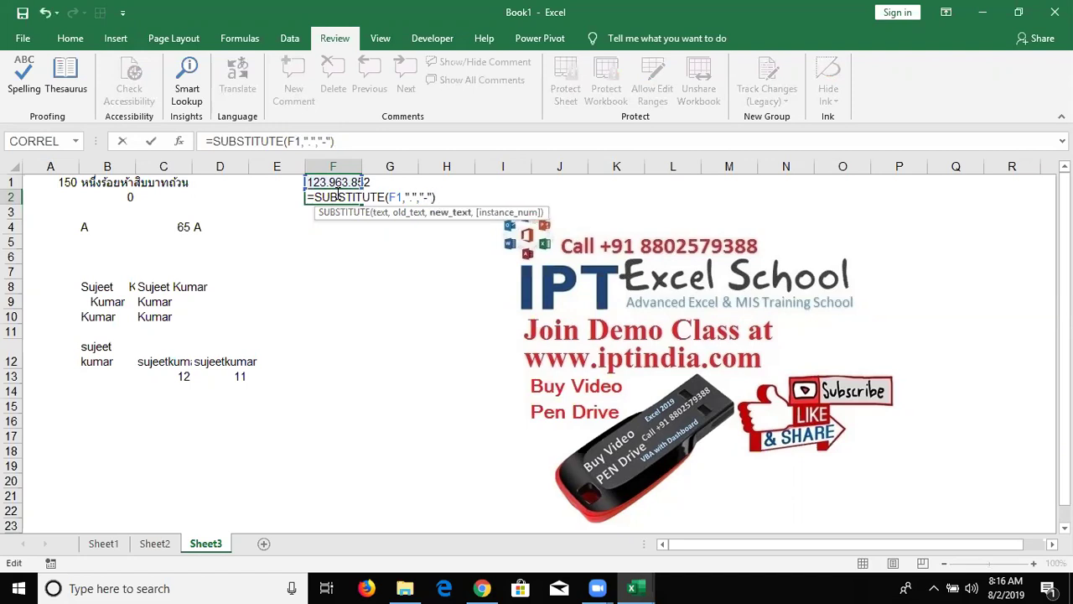
key("Return")
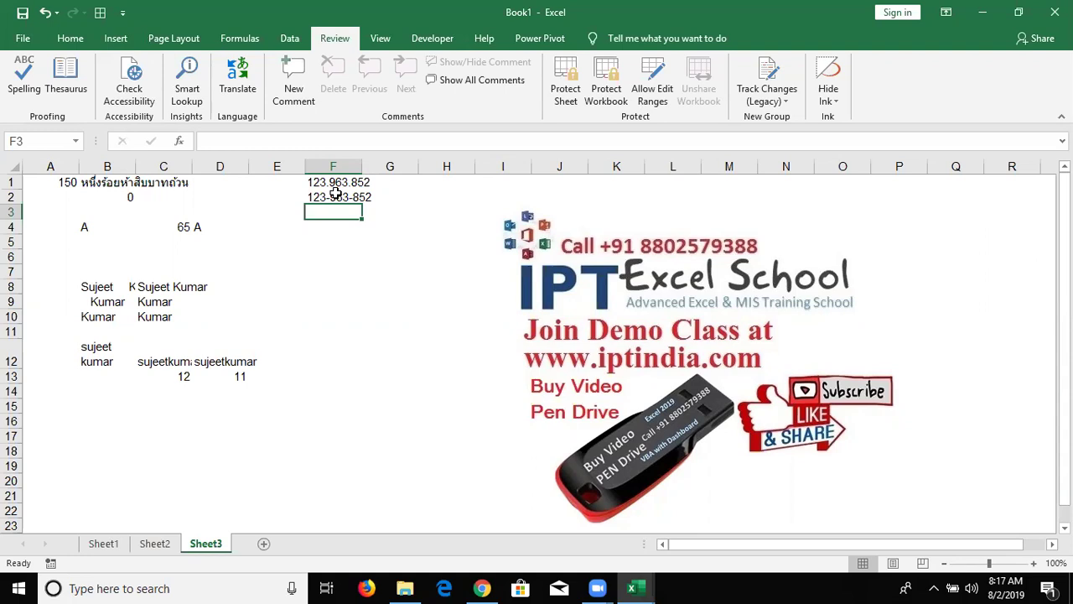
Review the =SUBSTITUTE(F1,".","-") result 123-963-852 in F2, then move down to F3.
left_click(335, 194)
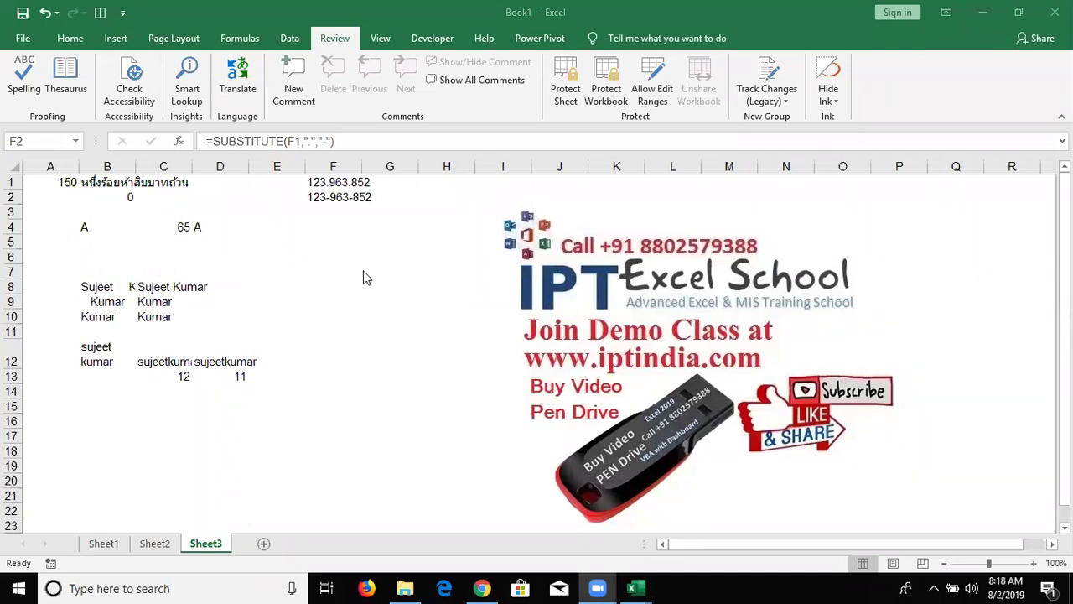
left_click(334, 204)
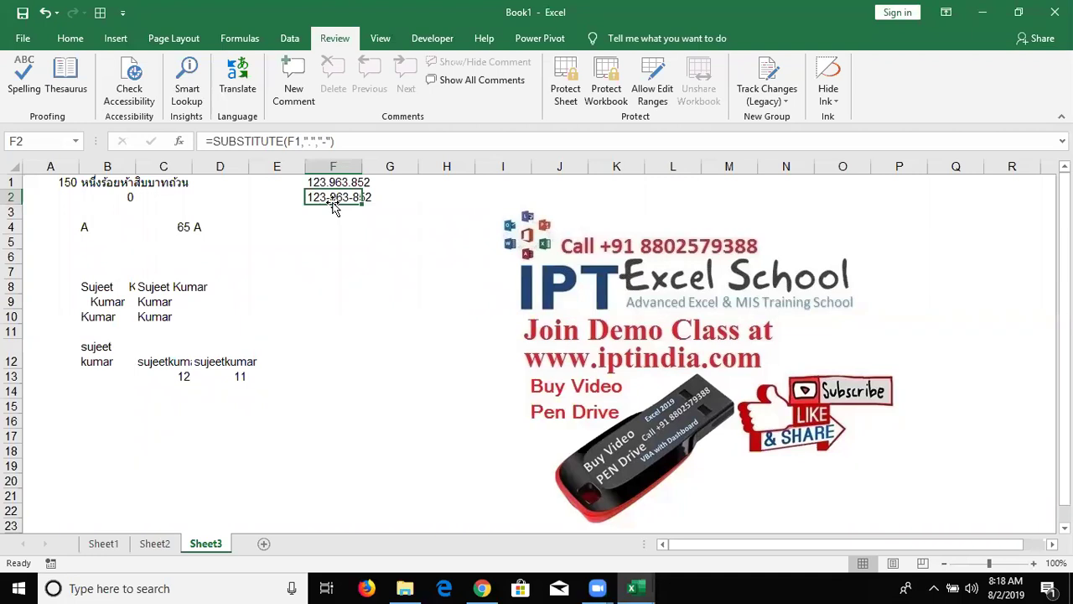
key("Down")
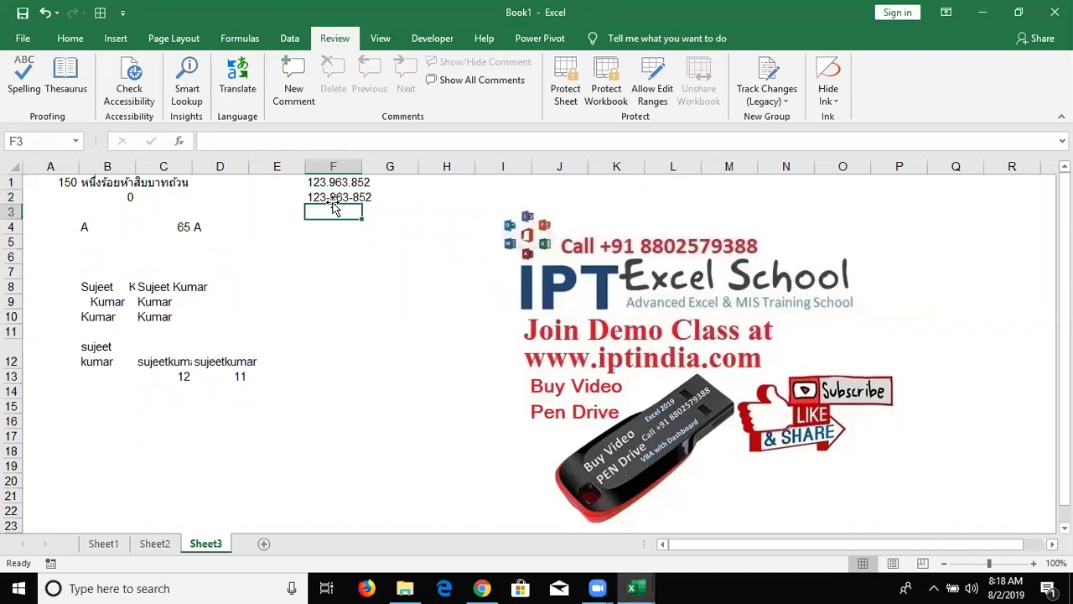
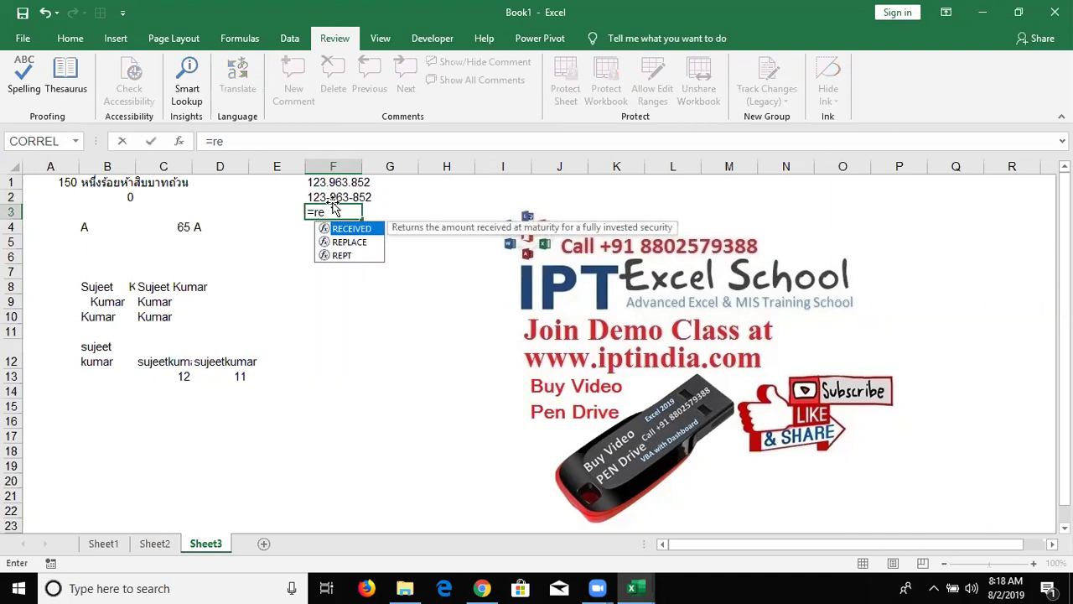
In F3, build =REPLACE(F2,4,1,"/") to swap F2's fourth character for a slash.
key("Down")
key("Tab")
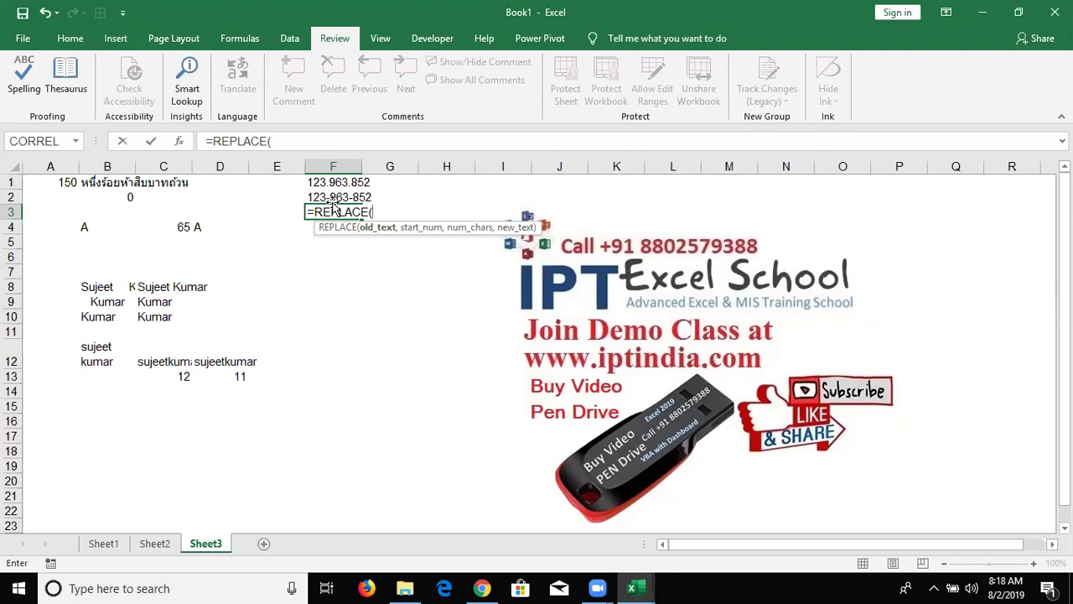
left_click(332, 201)
type(",")
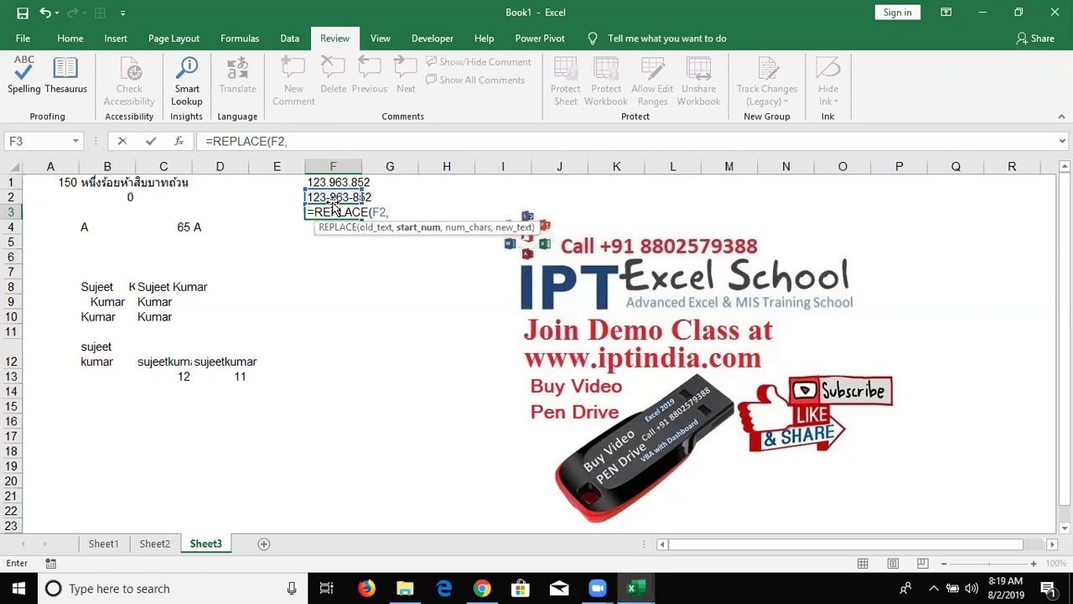
type("4,")
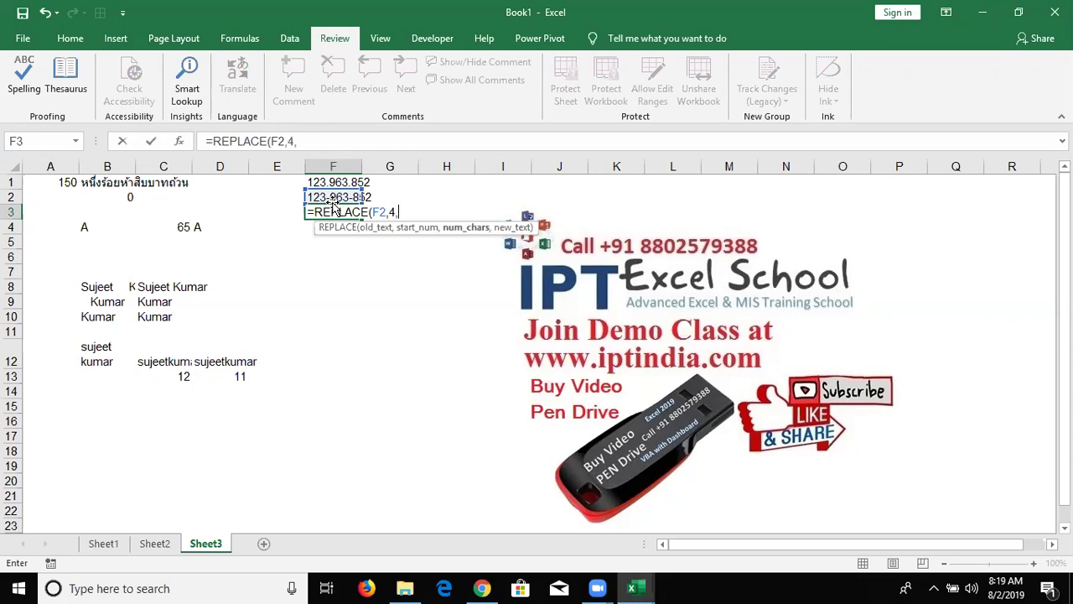
type("1,")
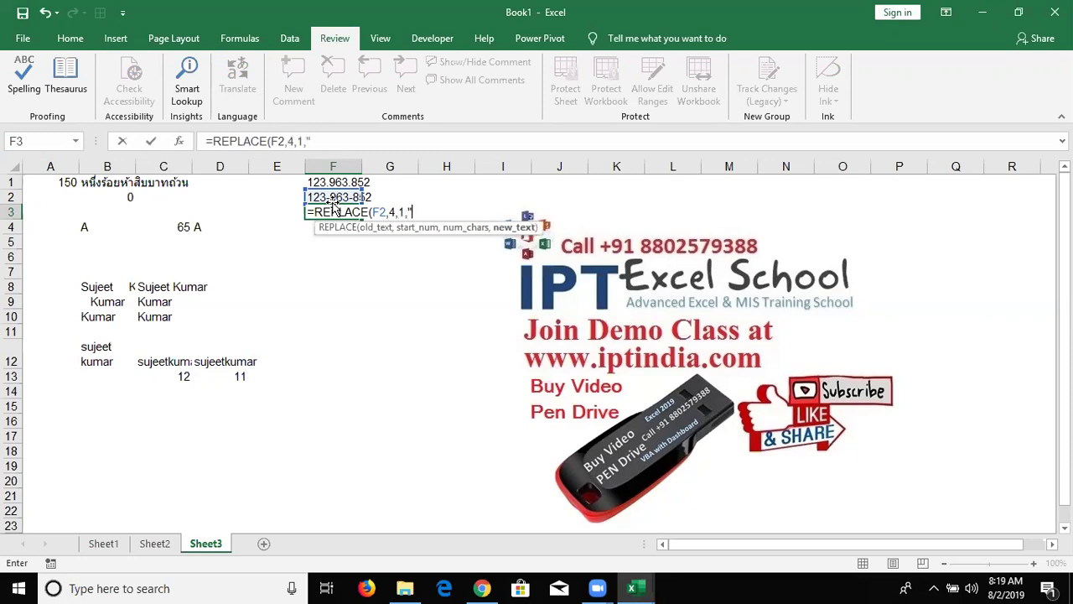
type("\"/\"")
Close and commit the REPLACE formula so F3 shows 123/963-852.
type(")")
key("Return")
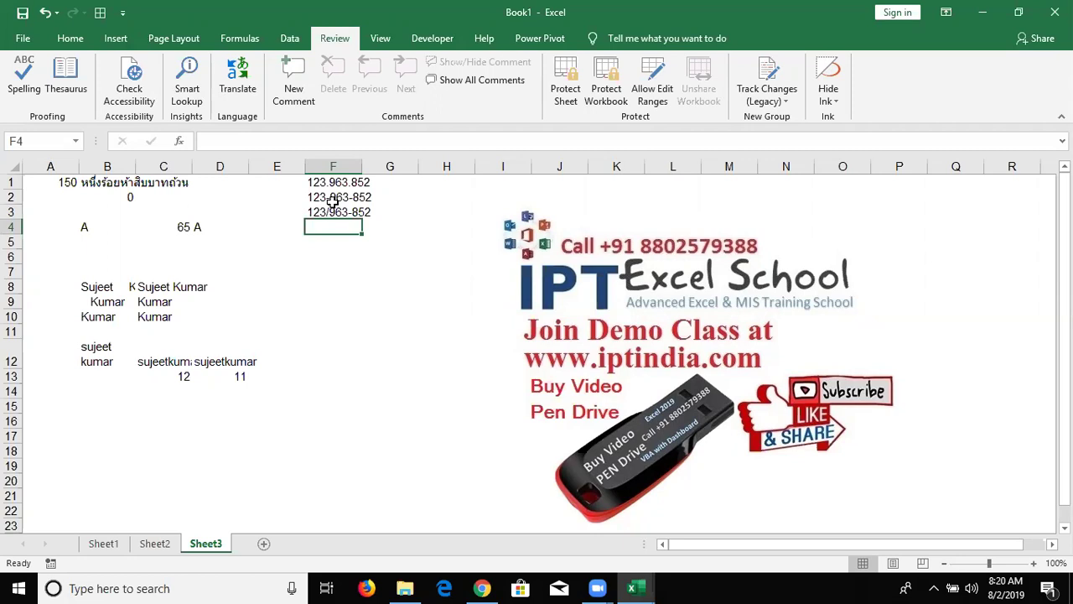
key("Down")
key("Down")
key("Down")
key("Down")
key("Left")
key("Left")
key("Left")
key("Left")
key("Up")
key("Up")
key("Up")
type("=")
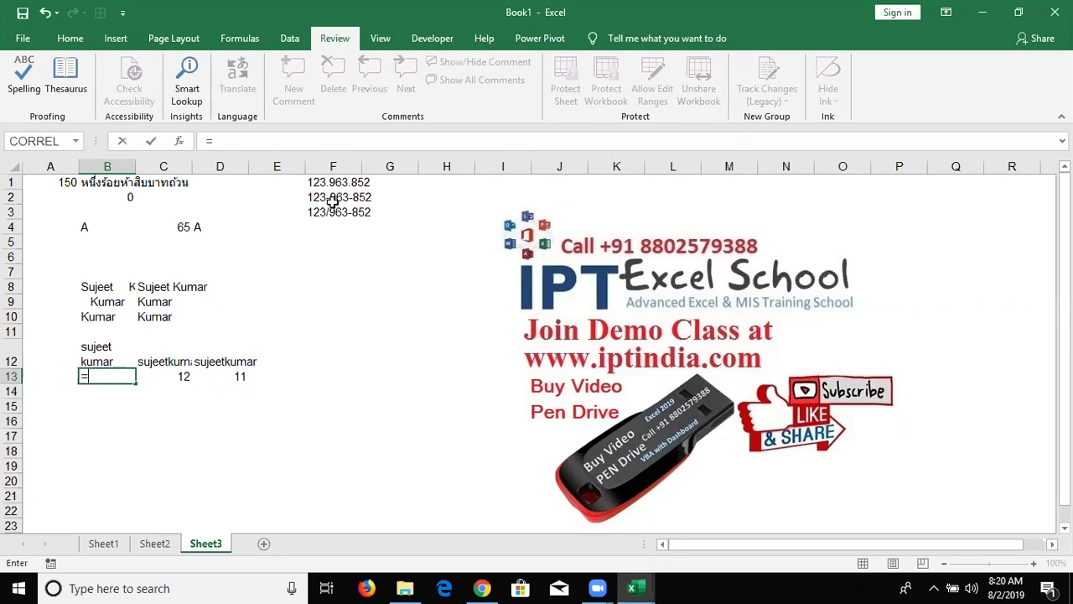
type("sub")
key("Tab")
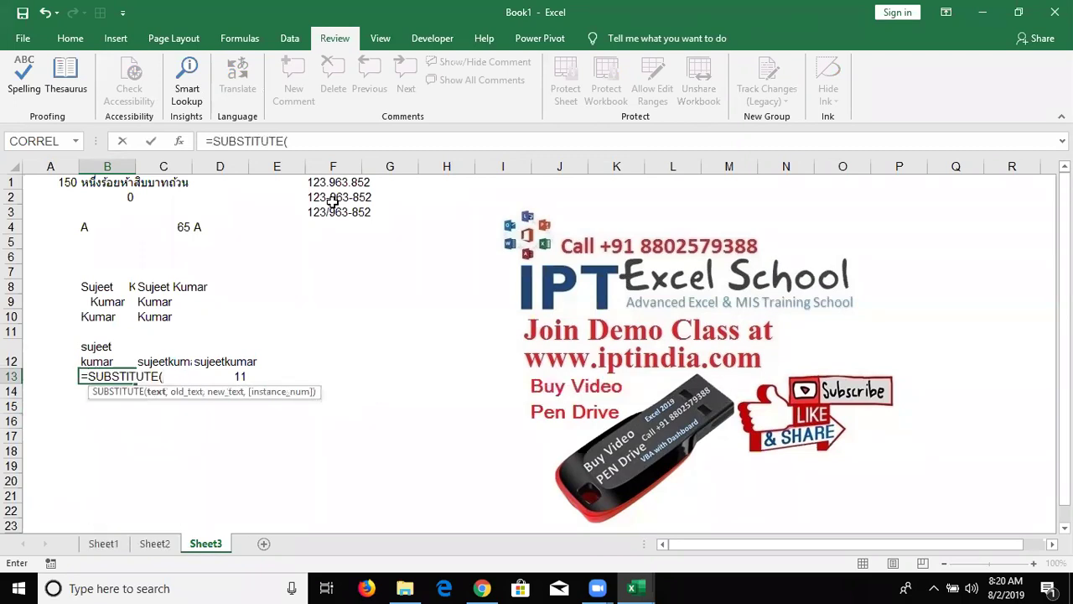
key("Up")
type(",")
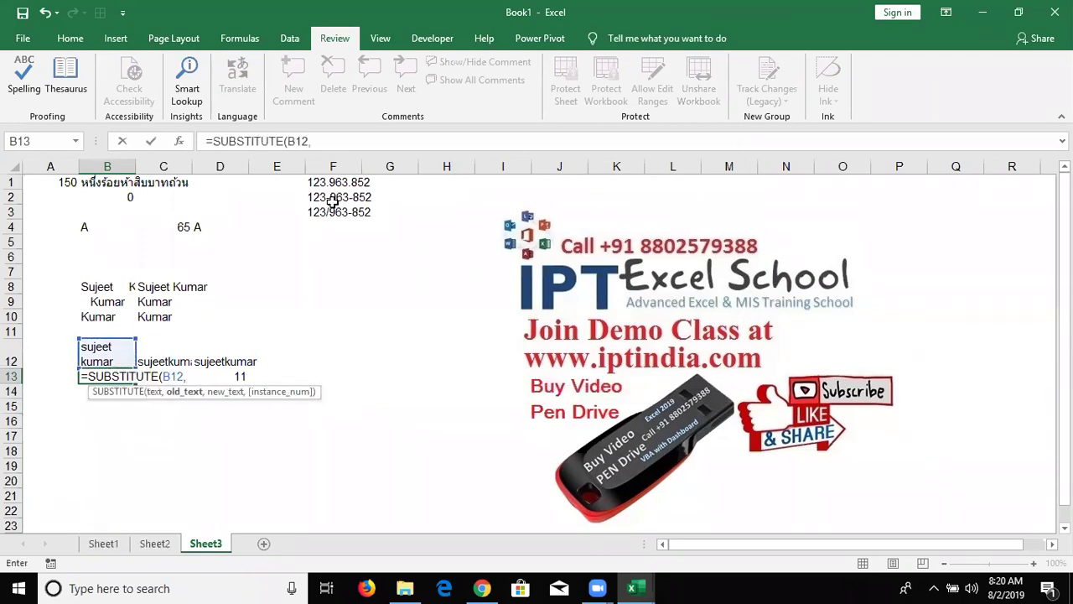
type("\"")
key("alt+Return")
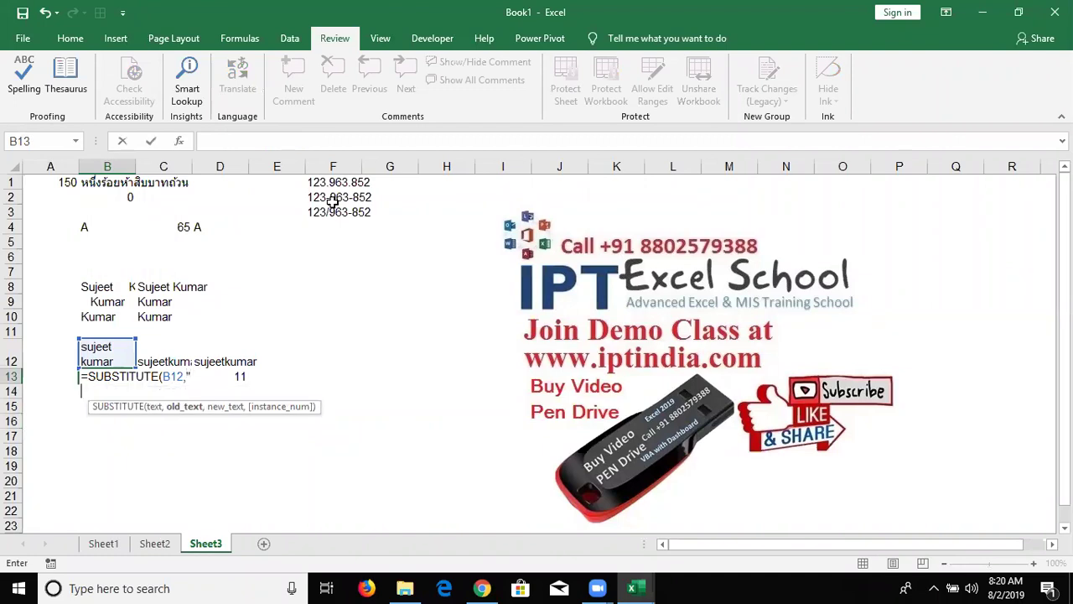
key("Escape")
key("Down")
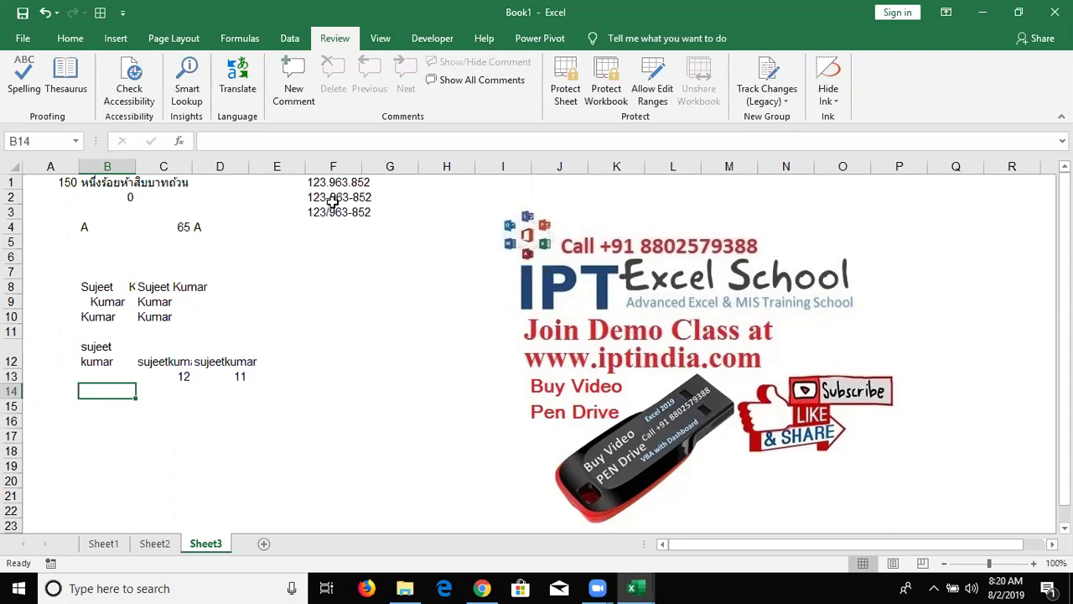
type("=")
type("su")
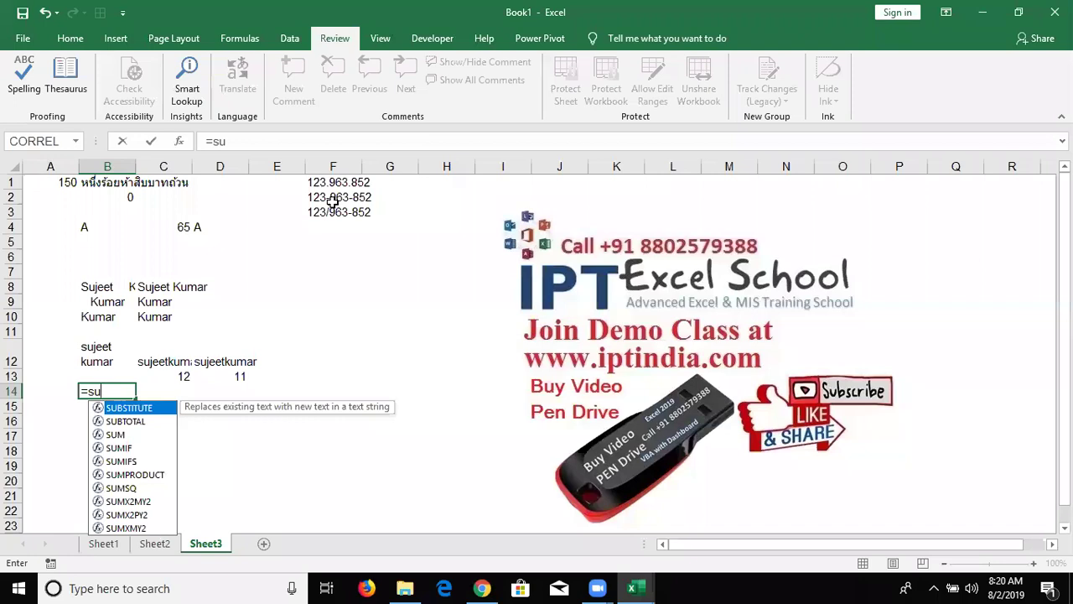
key("BackSpace")
key("BackSpace")
key("BackSpace")
key("Escape")
key("Down")
key("Down")
key("Left")
key("Right")
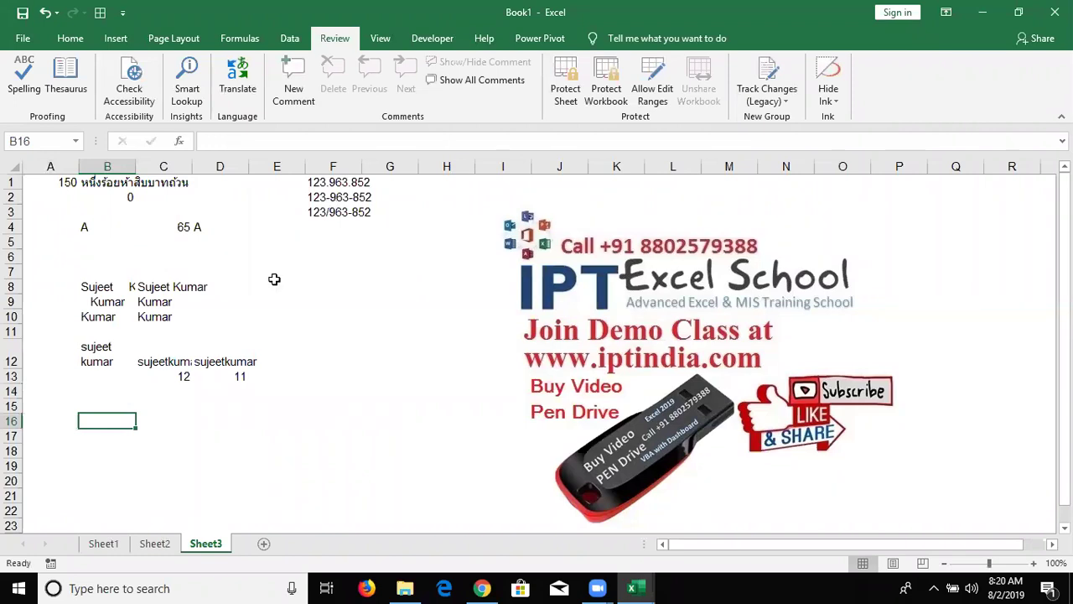
left_click_drag(333, 203, 138, 369)
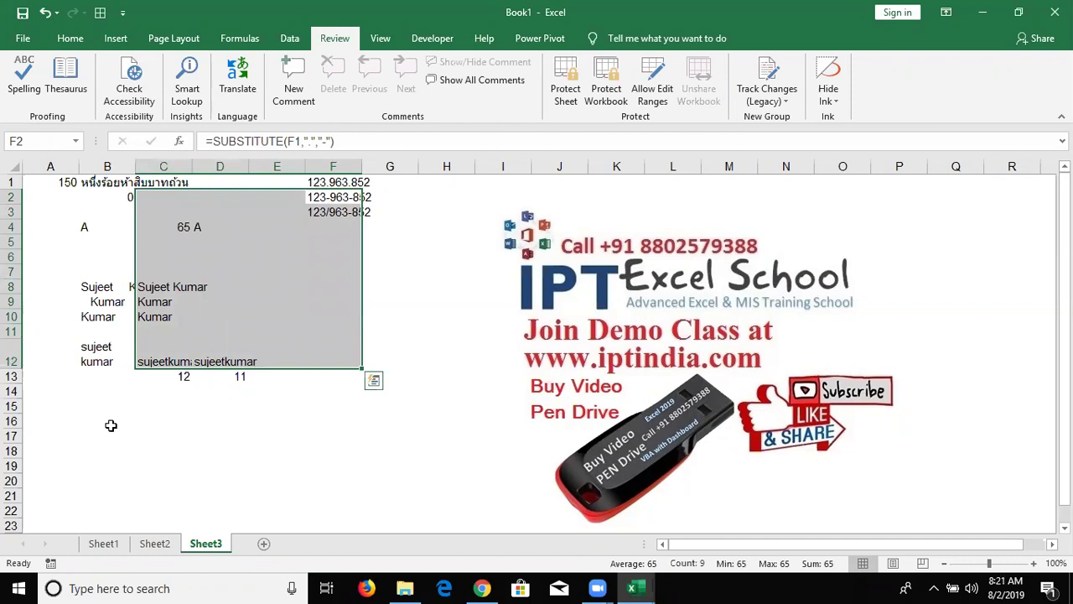
left_click(110, 427)
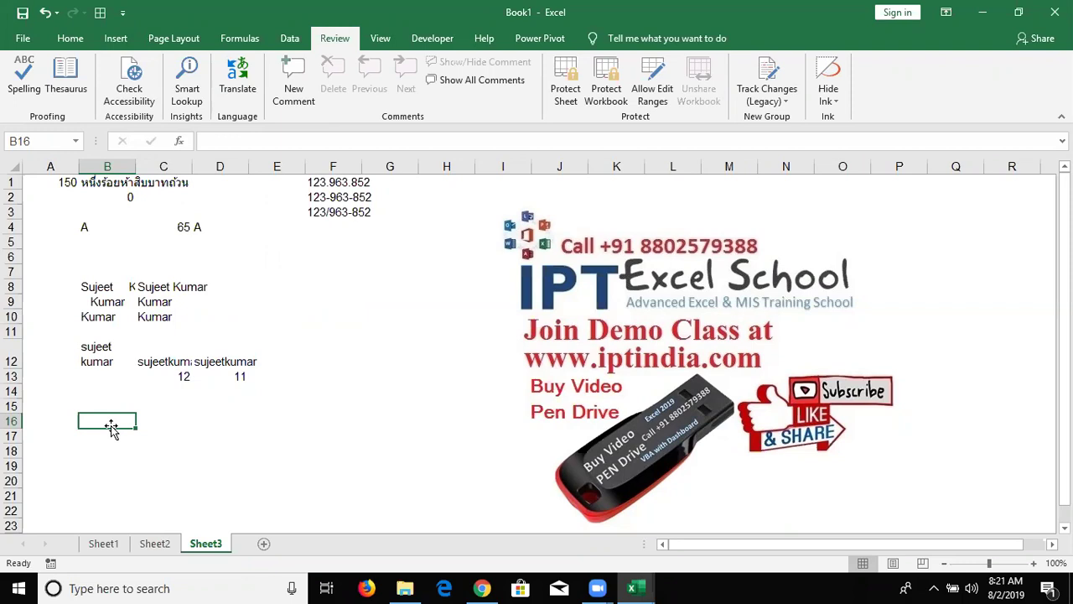
Clear the stray equals sign and leave a line break in B16.
type("=")
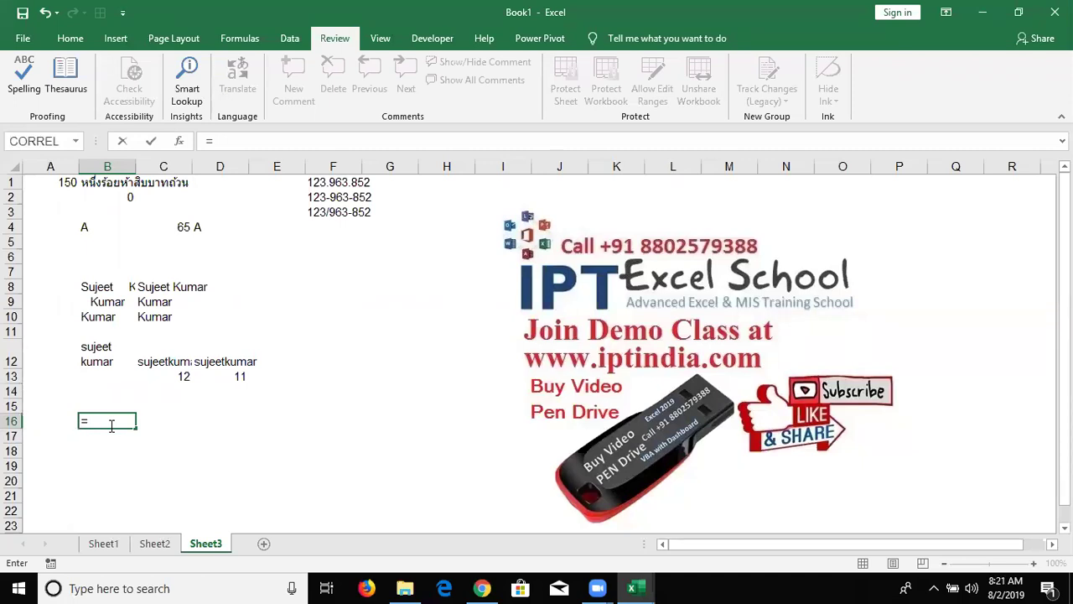
key("BackSpace")
key("Escape")
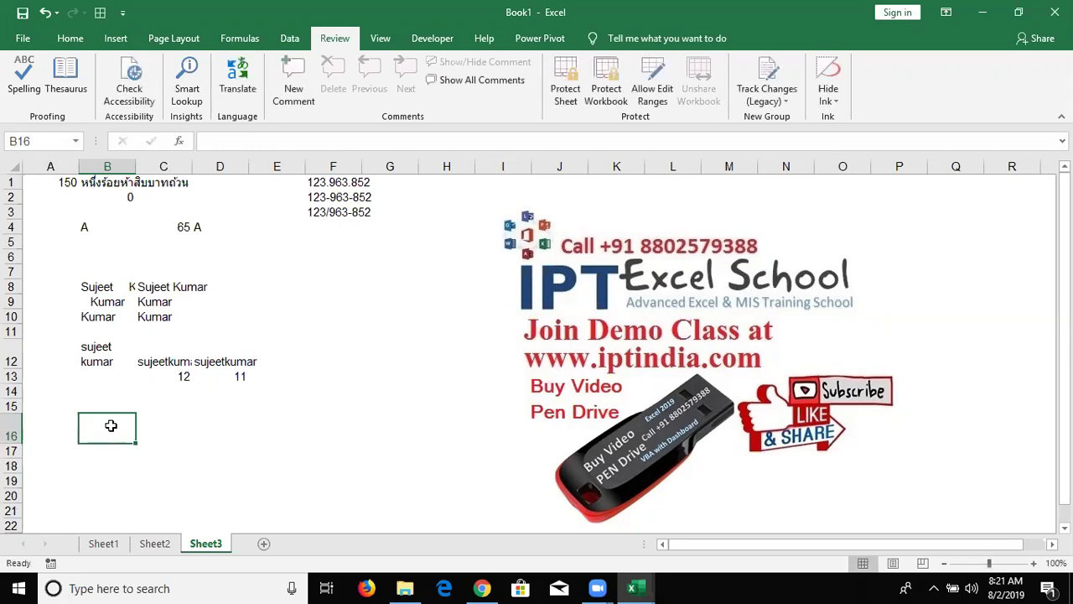
Enter =CODE(B16) in C16 so it shows 10, then reselect B16.
key("Tab")
type("=")
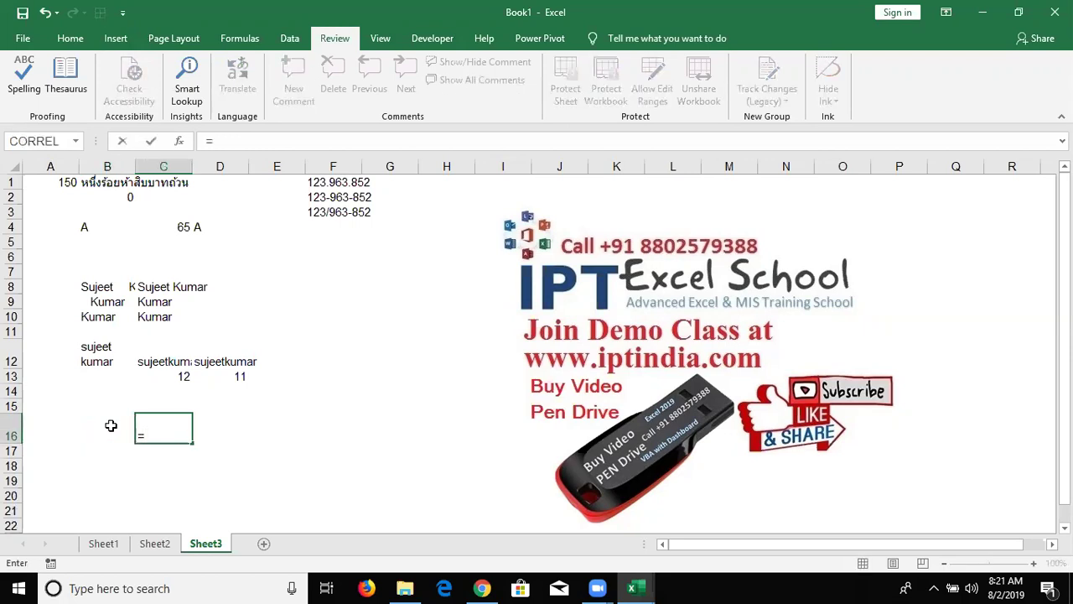
type("code")
key("Tab")
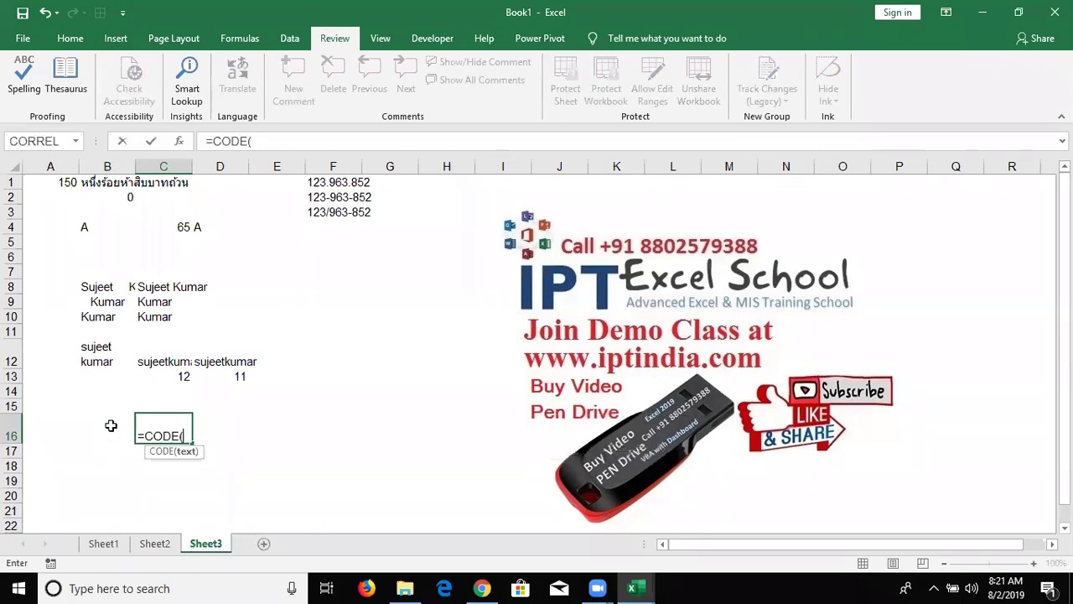
left_click(111, 426)
key("ctrl+Return")
key("Right")
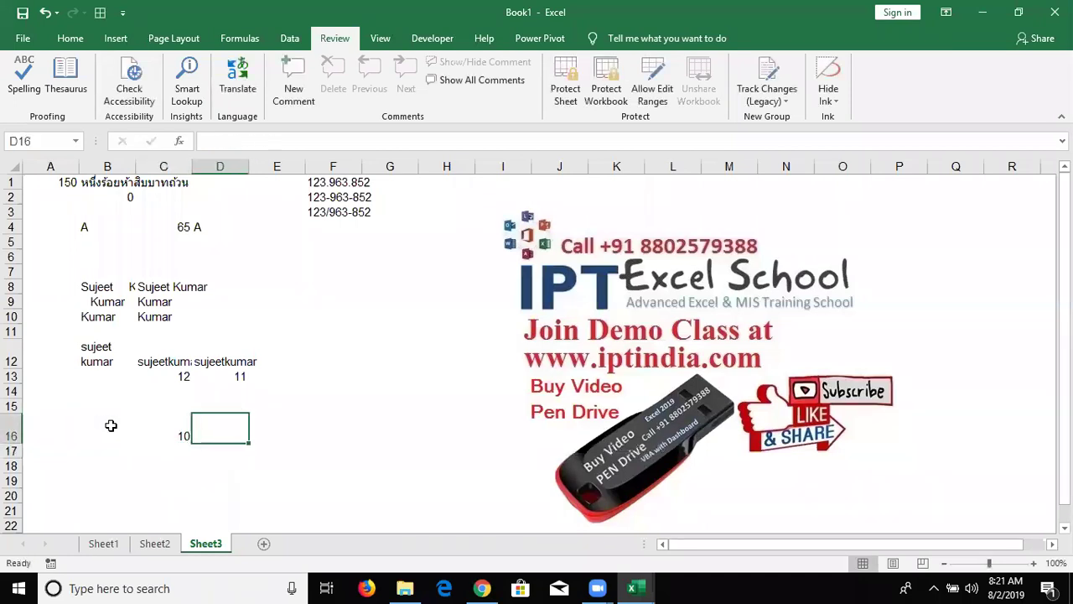
left_click(110, 425)
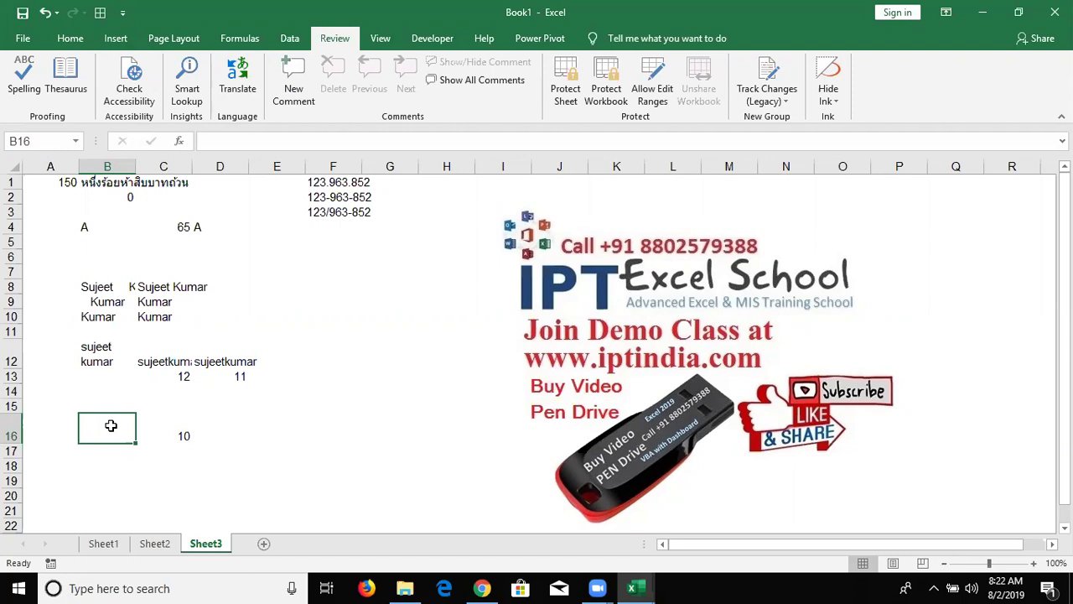
Enter =CHAR(10) in D16.
key("Right")
key("Right")
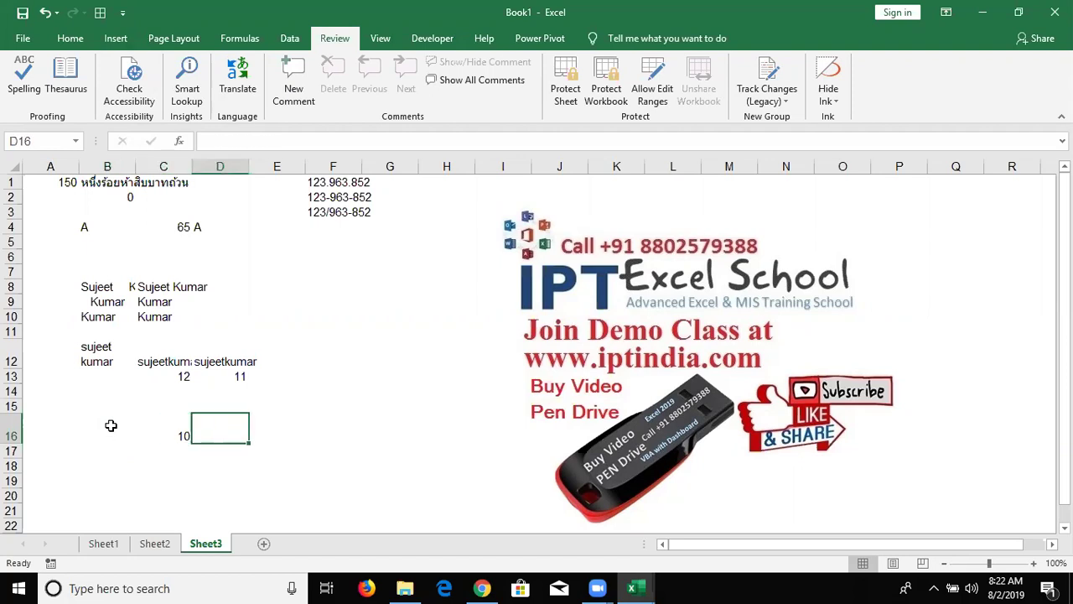
type("=CHAR(10_")
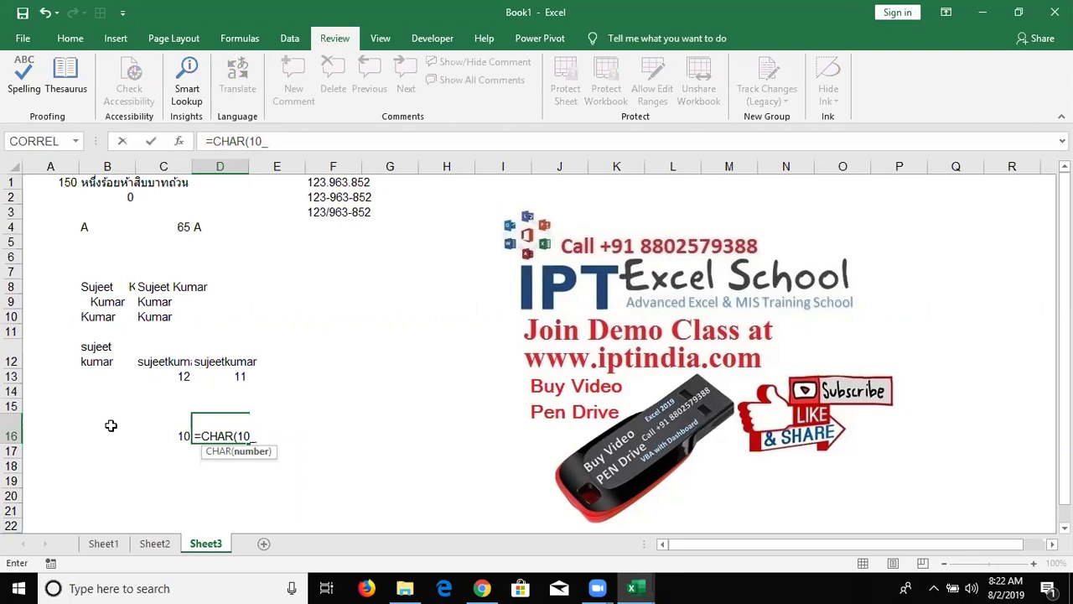
type(")")
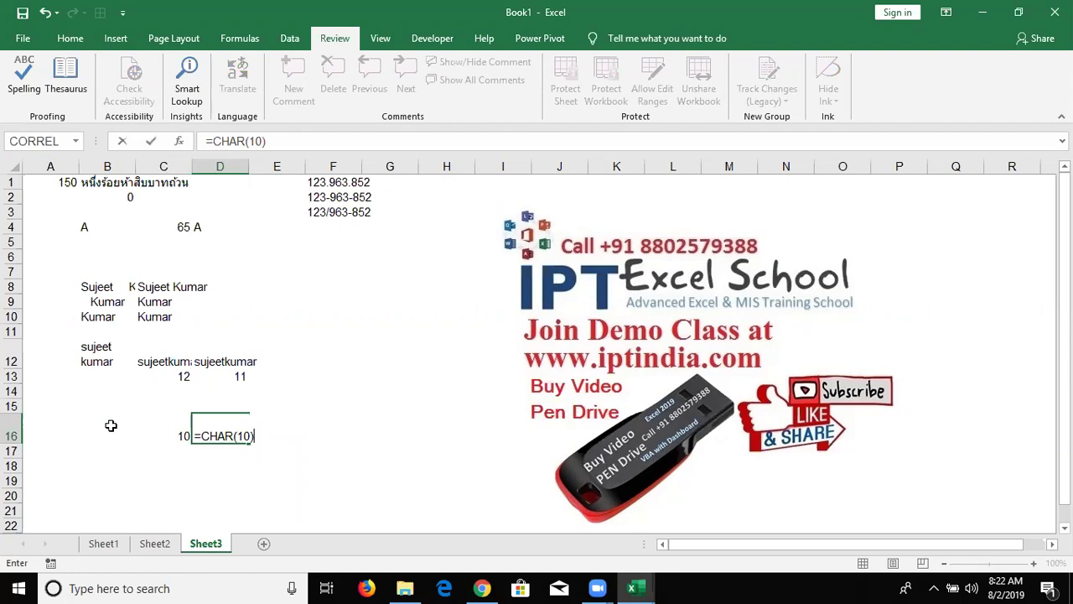
key("Return")
key("Up")
key("Up")
key("Up")
key("Left")
key("Left")
type("=sub")
key("Tab")
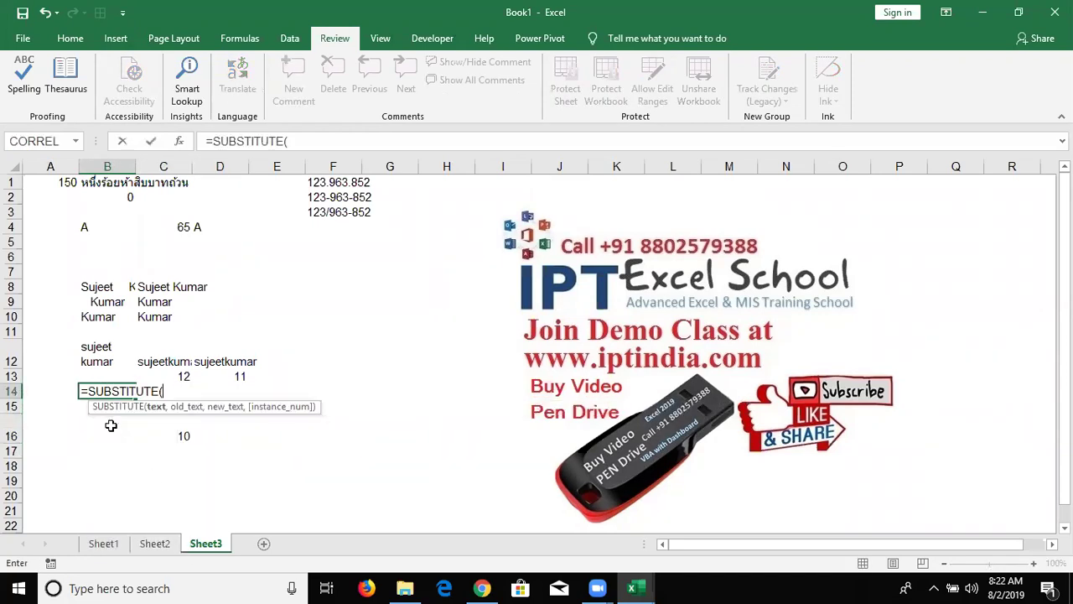
key("Up")
key("Up")
type(",ch")
key("Tab")
type("10),\" \")")
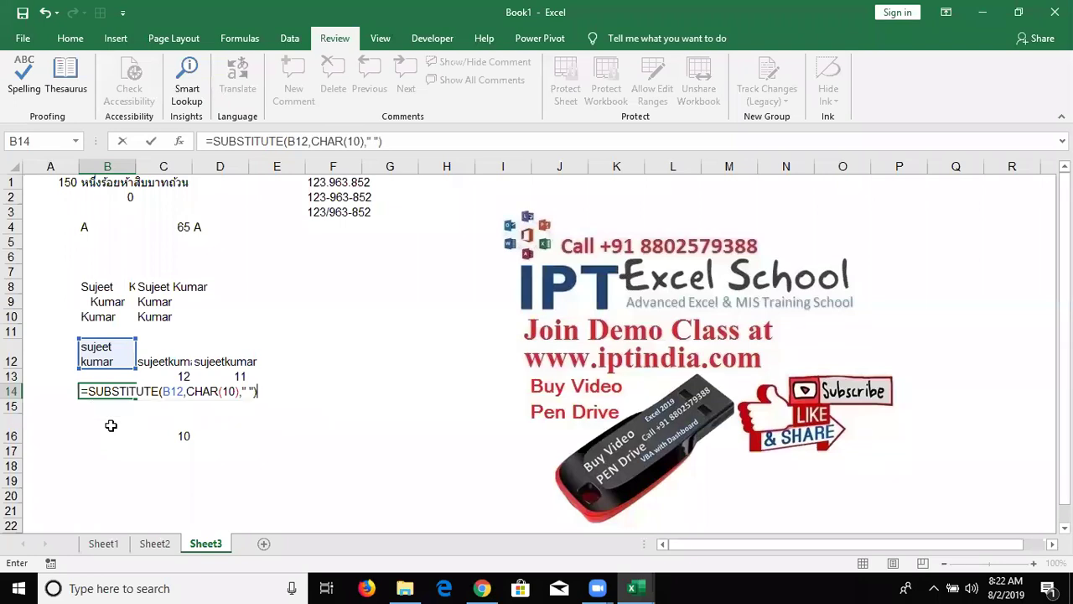
key("Return")
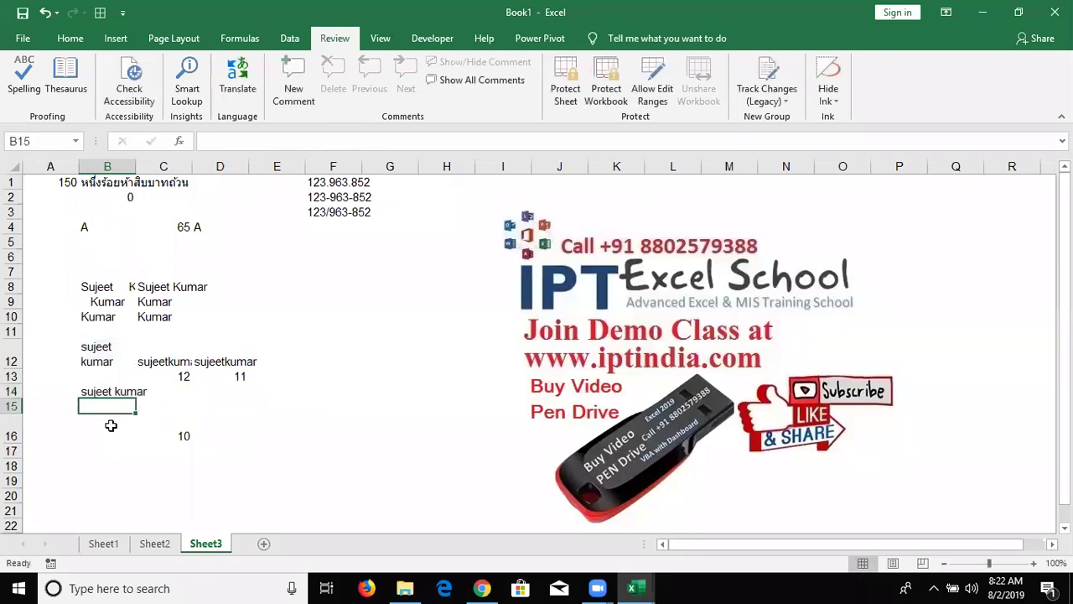
key("Up")
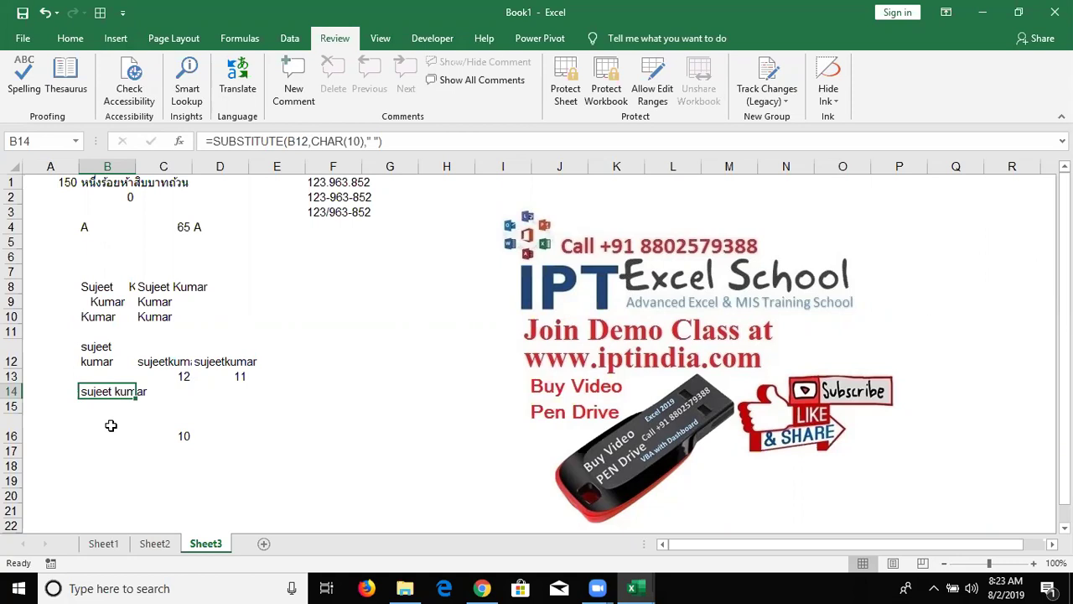
Type sujeet in B20 and enter =UPPER(B20) in C20.
key("Down")
key("Down")
key("Down")
key("Down")
key("Down")
key("Down")
key("Down")
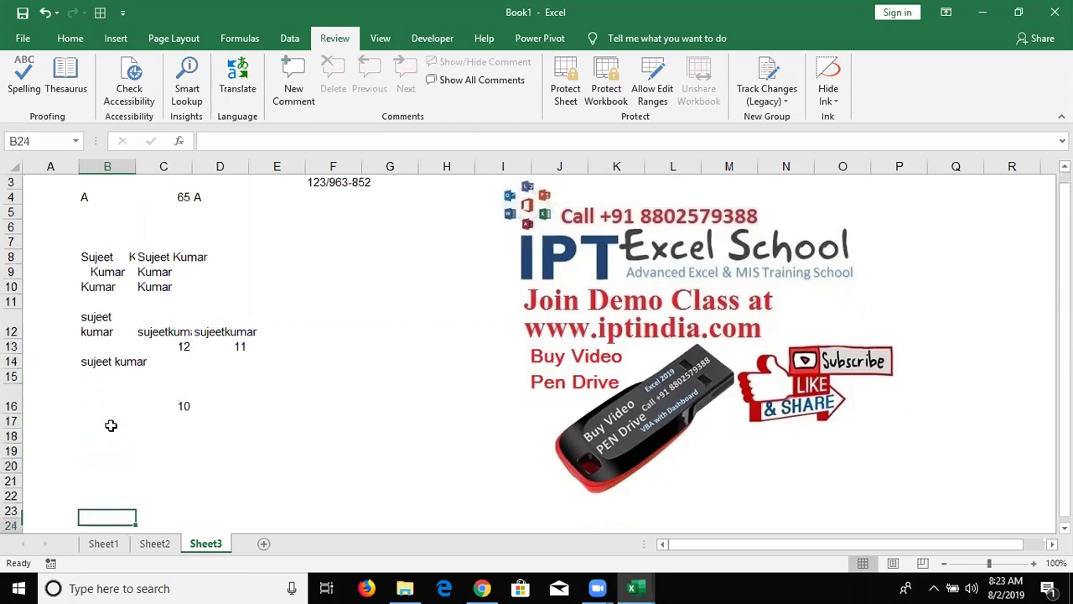
key("Up")
key("Up")
key("Up")
key("Up")
type("s")
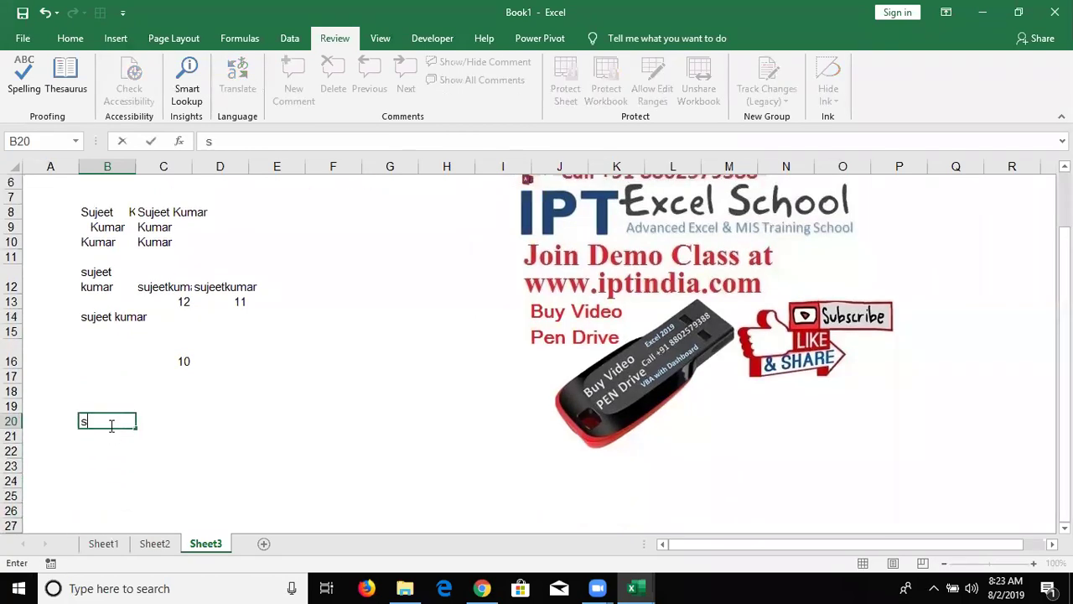
type("ujeet")
key("Tab")
type("=")
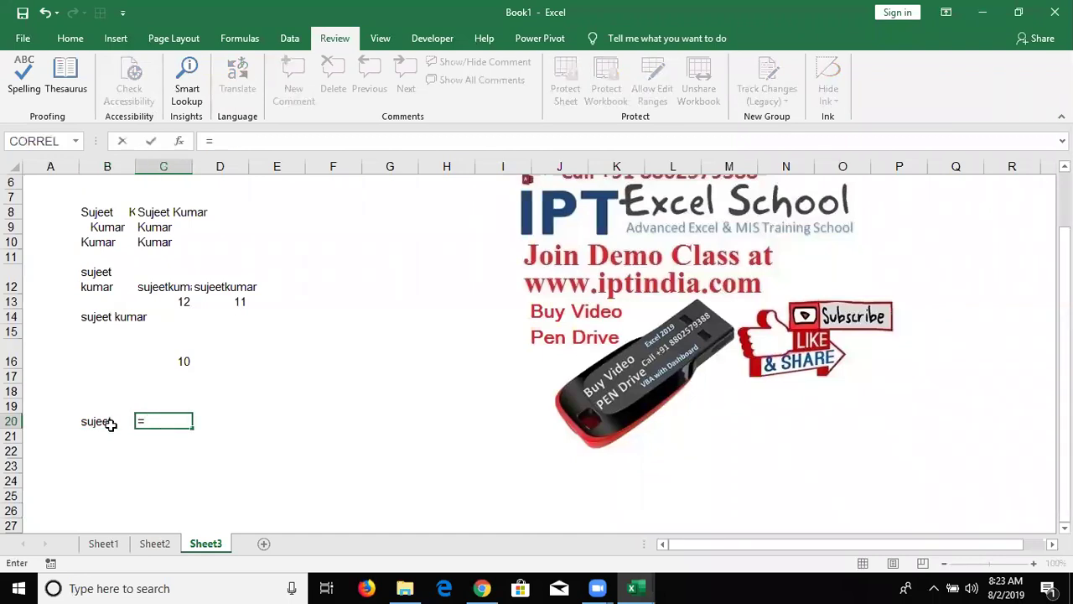
type("up")
key("Tab")
key("Left")
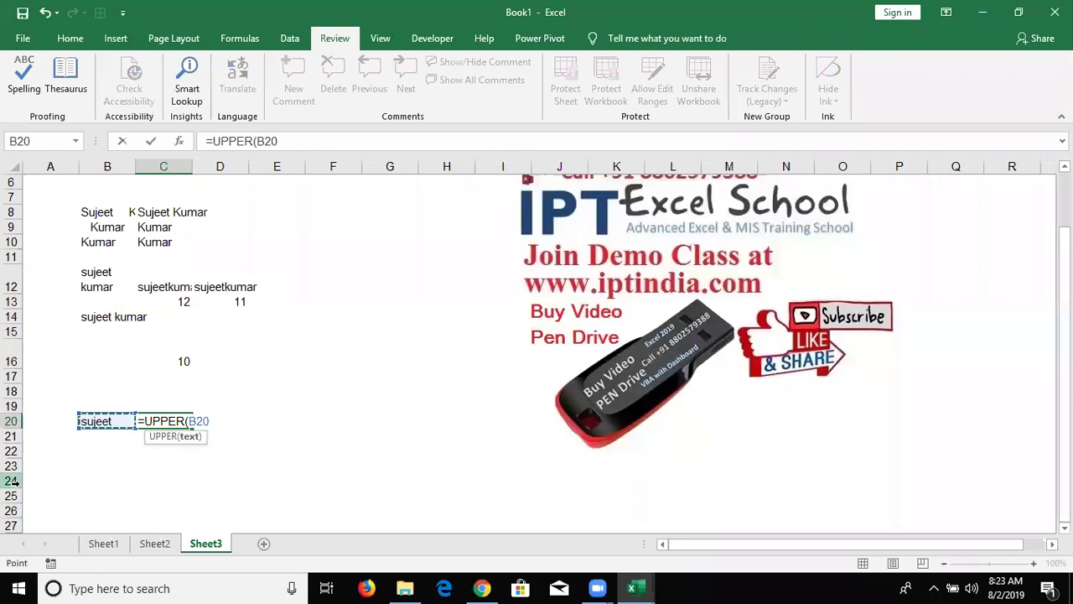
key("shift+Tab")
key("Tab")
Enter =LOWER(C20) in D20.
key("Right")
type("=lo")
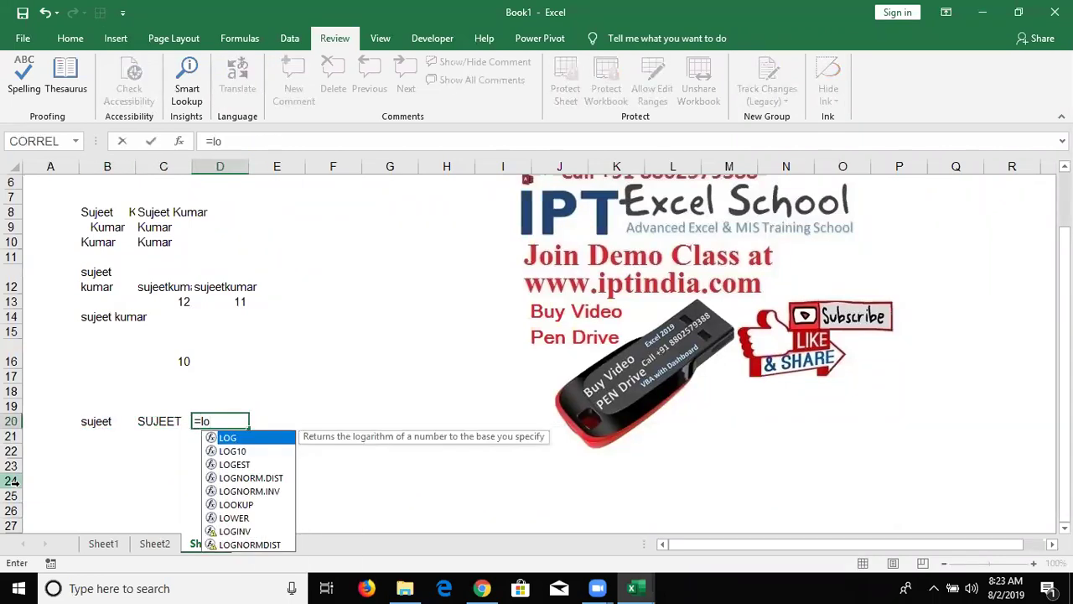
type("w")
key("Tab")
key("Left")
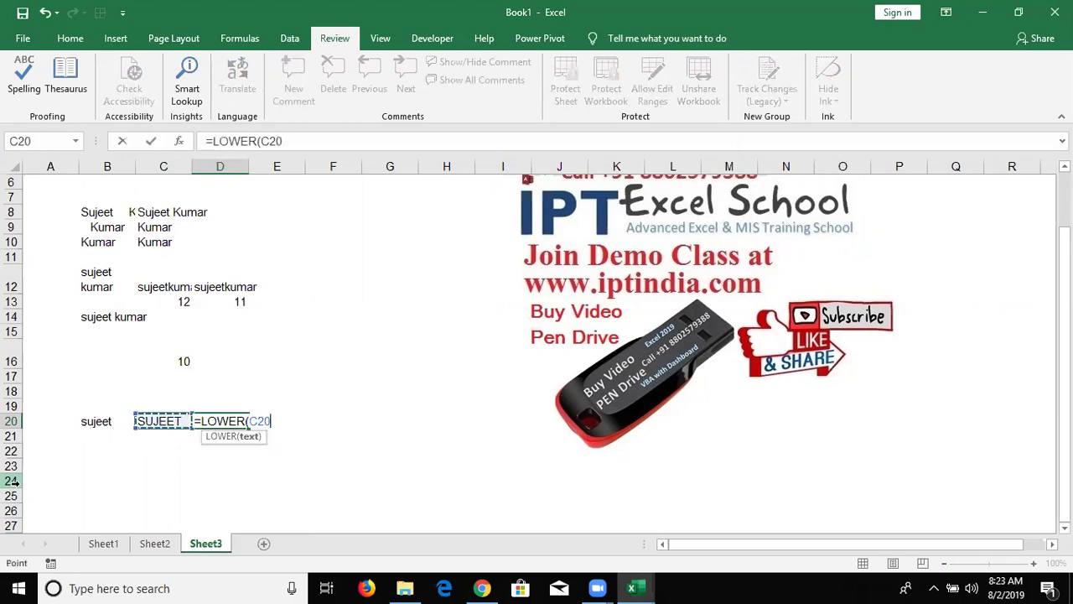
key("Return")
Enter =PROPER(D20) in E20.
key("Right")
key("Up")
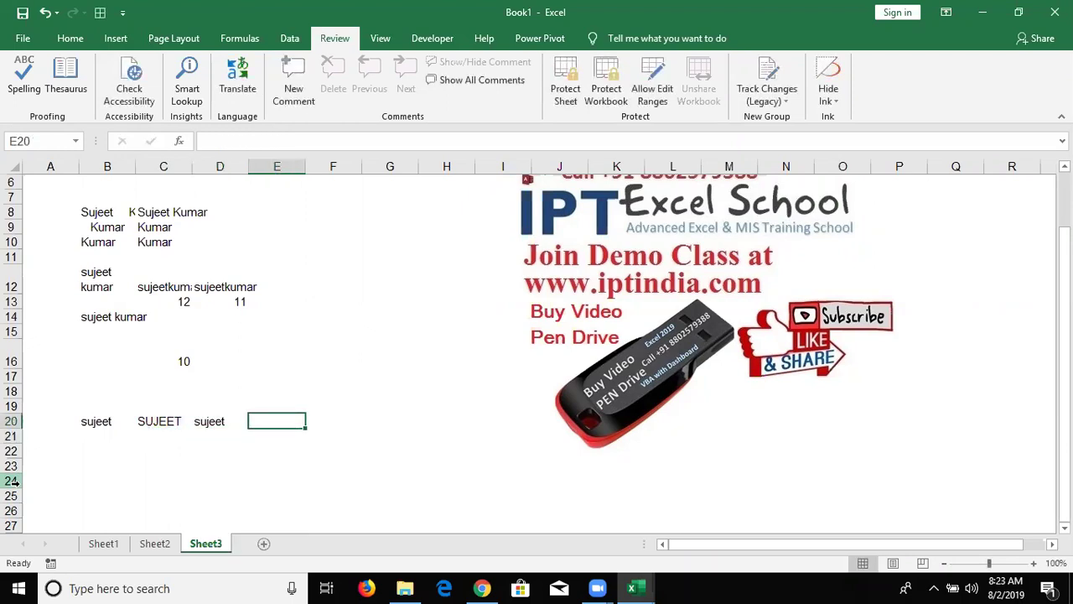
type("=pro")
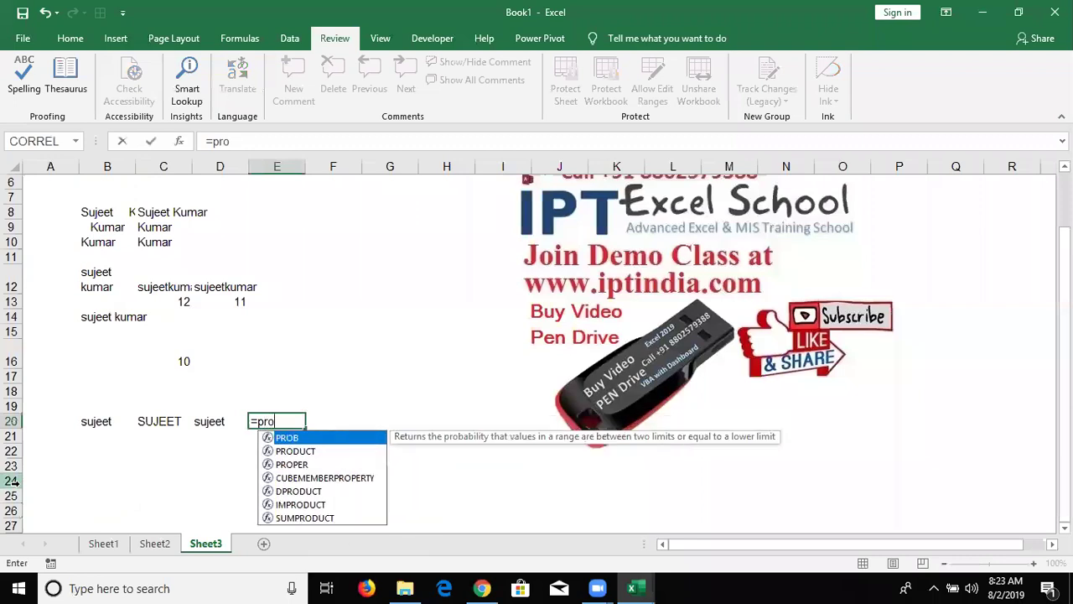
key("Down")
key("Down")
key("Tab")
key("Left")
key("Return")
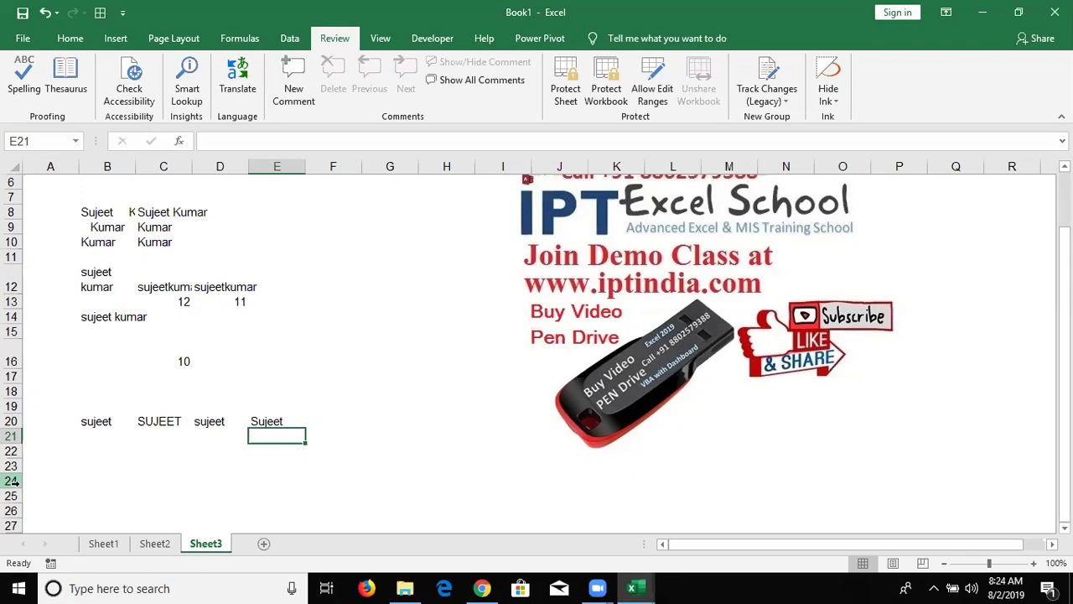
key("Up")
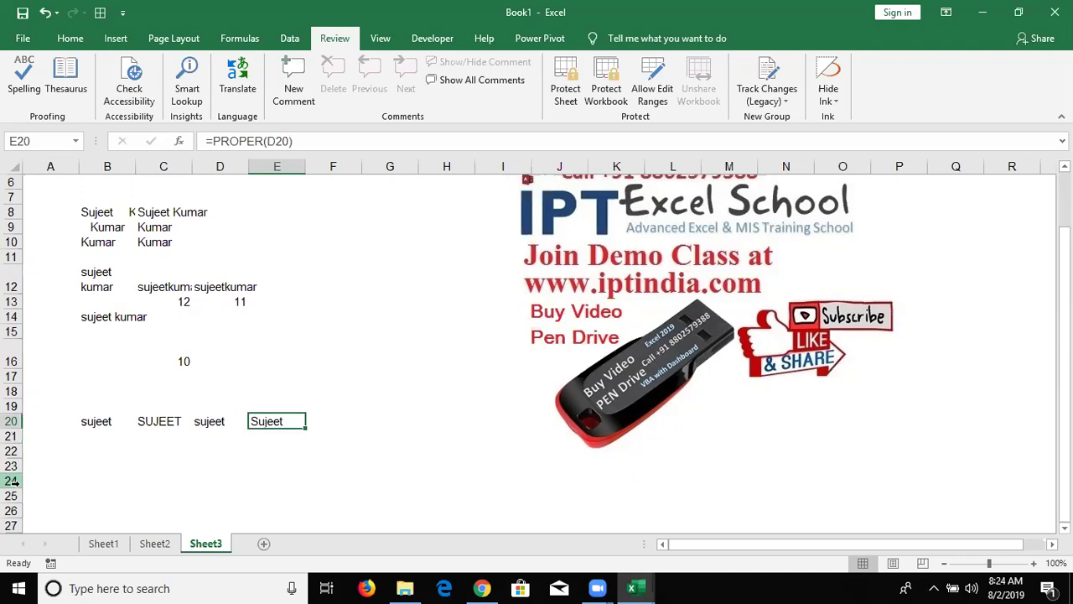
key("Left")
key("Left")
key("Left")
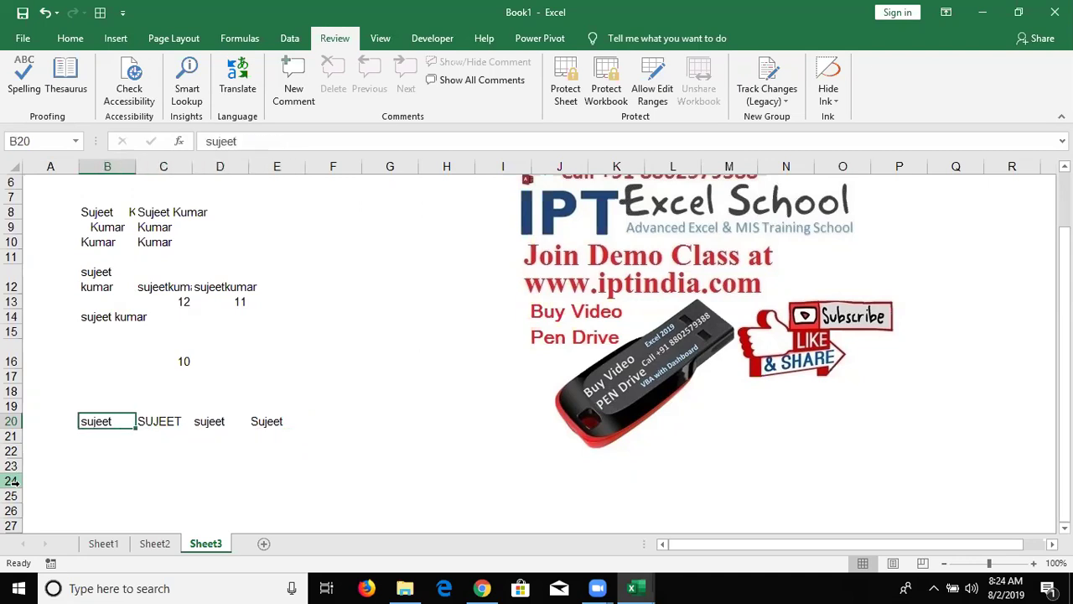
type("sujeet")
type(" kum")
key("BackSpace")
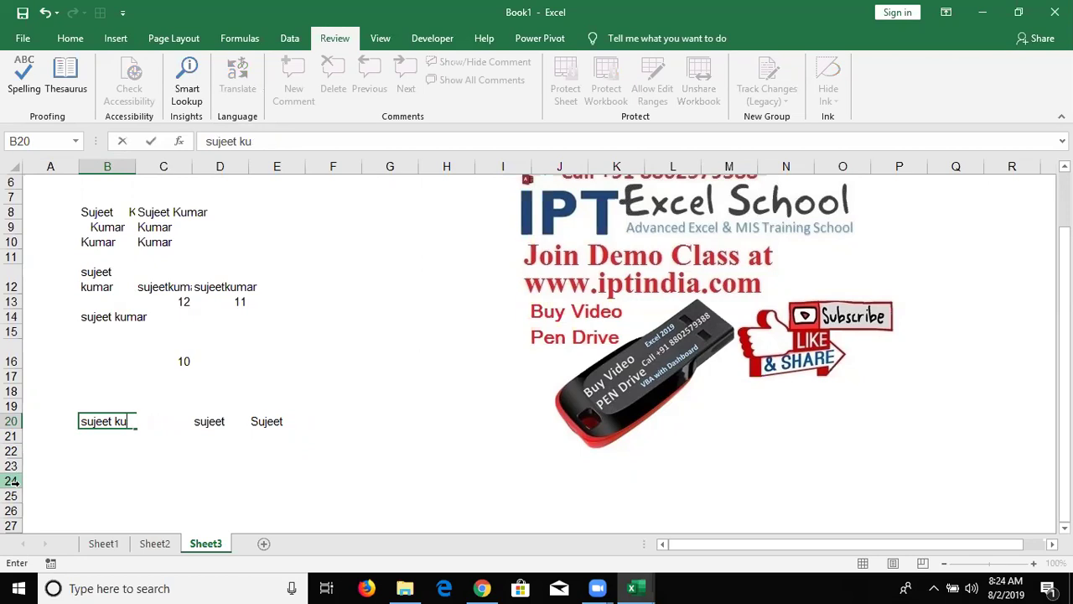
type("mar")
key("Return")
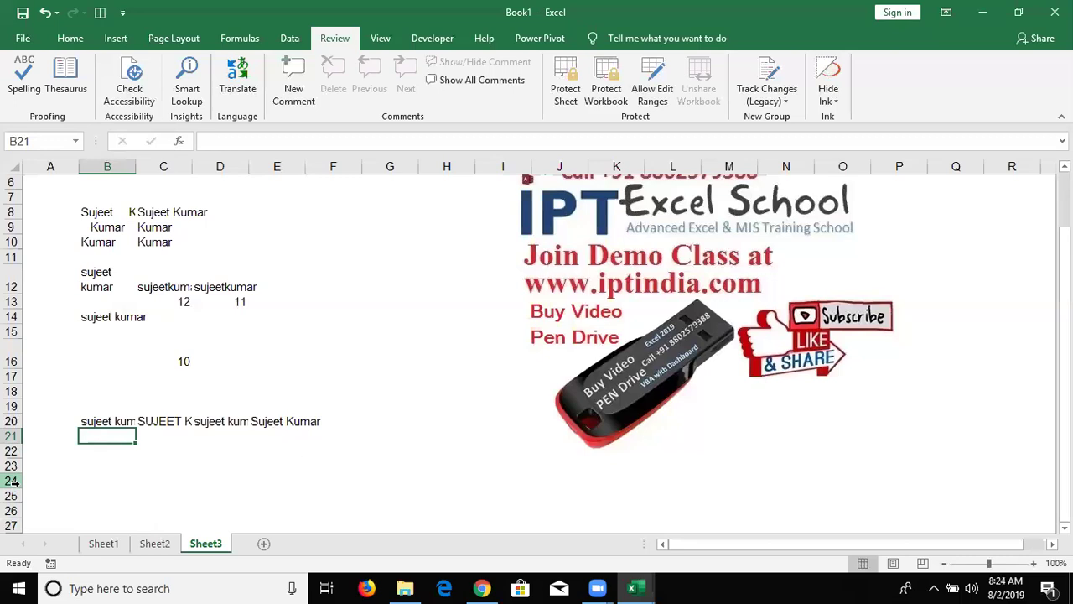
key("Right")
key("Left")
key("Down")
key("Down")
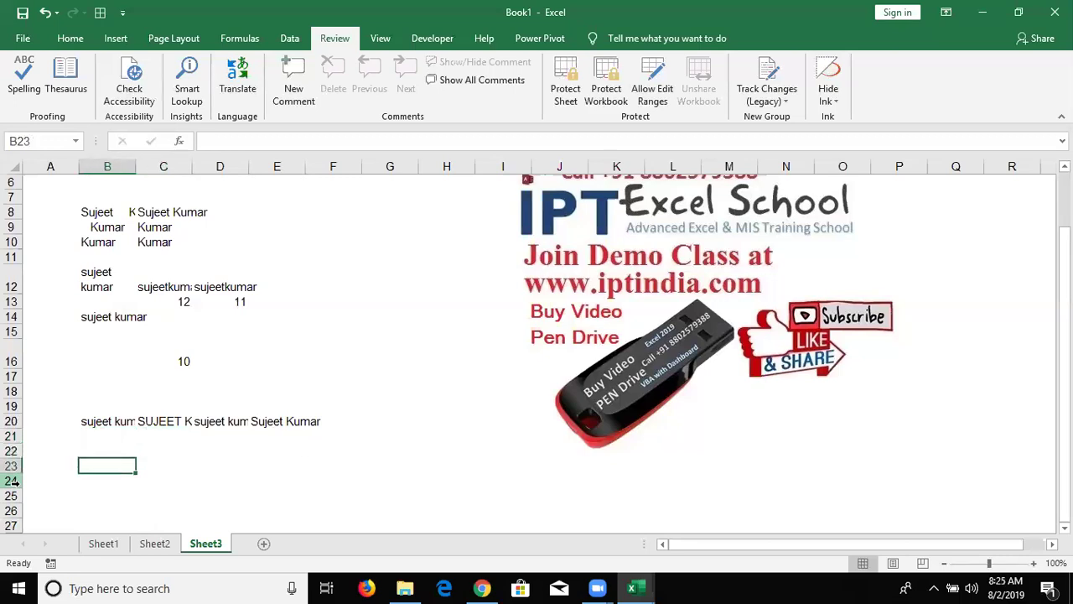
type("suje")
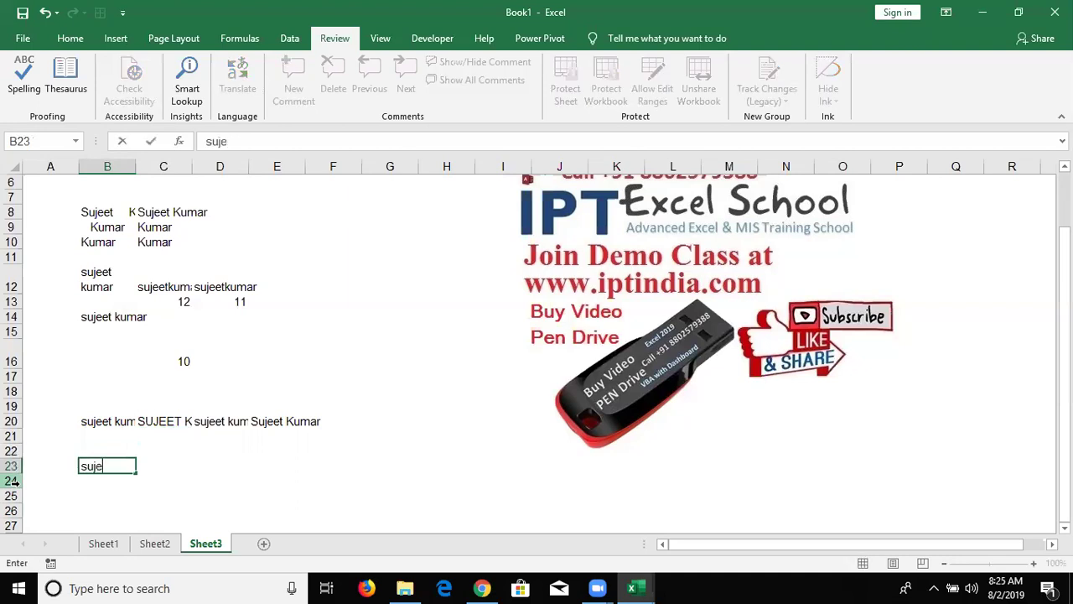
type("et")
key("Tab")
type("k")
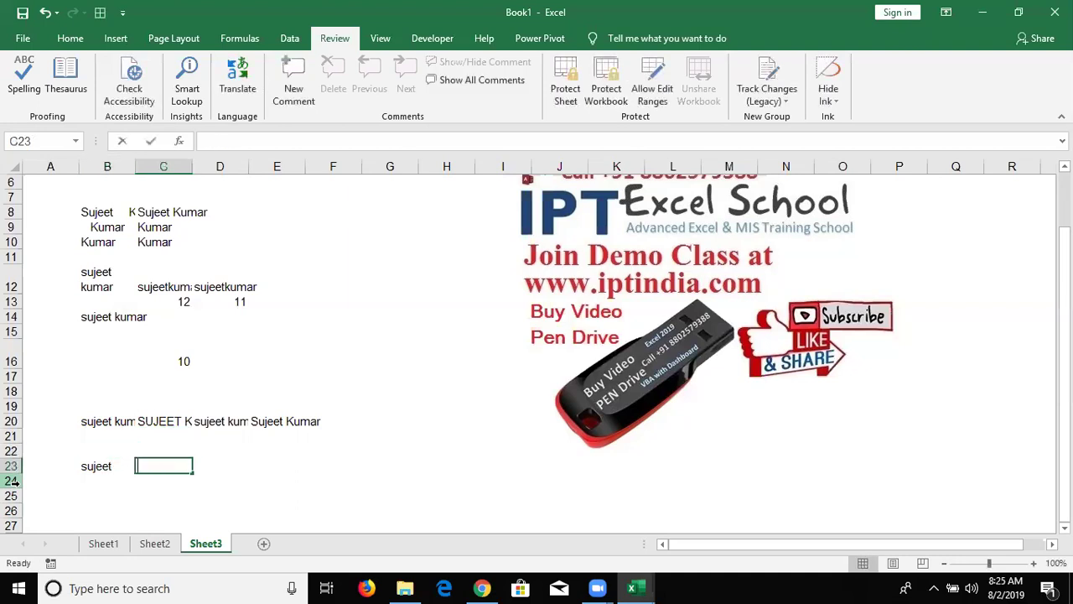
type("umar")
key("Tab")
Enter =CONCATENATE(B23," ",C23) in D23.
type("=")
key("Left")
key("Left")
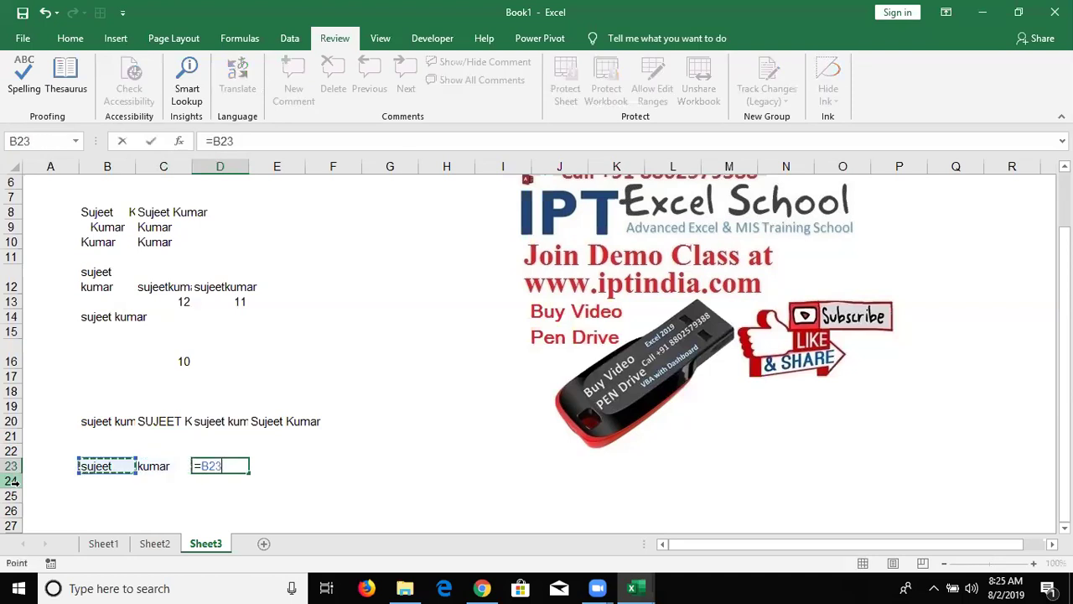
key("BackSpace")
key("BackSpace")
key("BackSpace")
type("com")
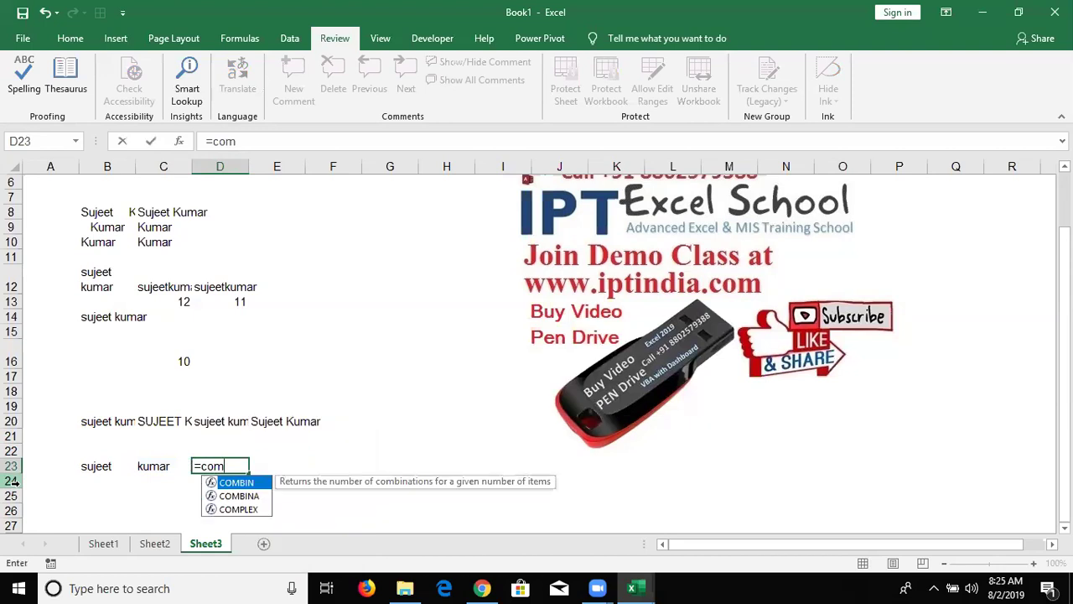
key("BackSpace")
type("n")
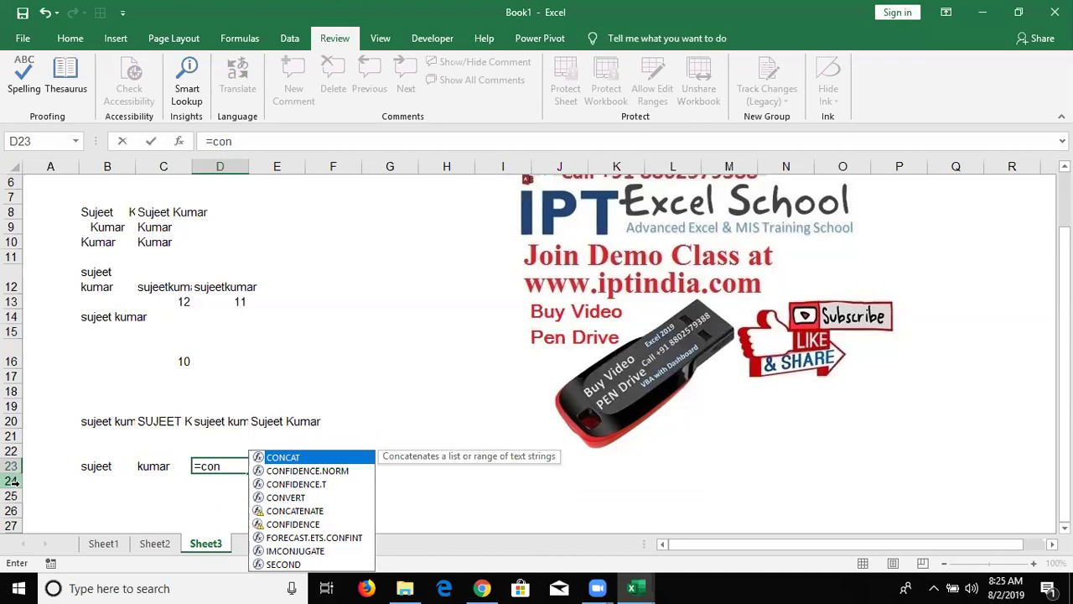
key("Down")
key("Down")
key("Down")
key("Down")
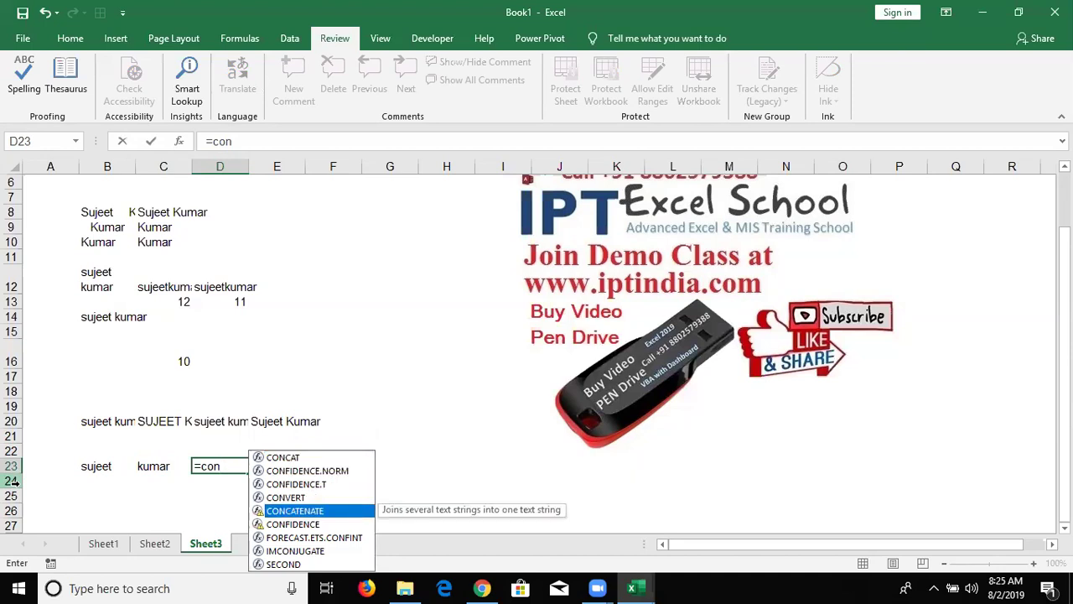
key("Tab")
key("Left")
key("Left")
type(",\" \"")
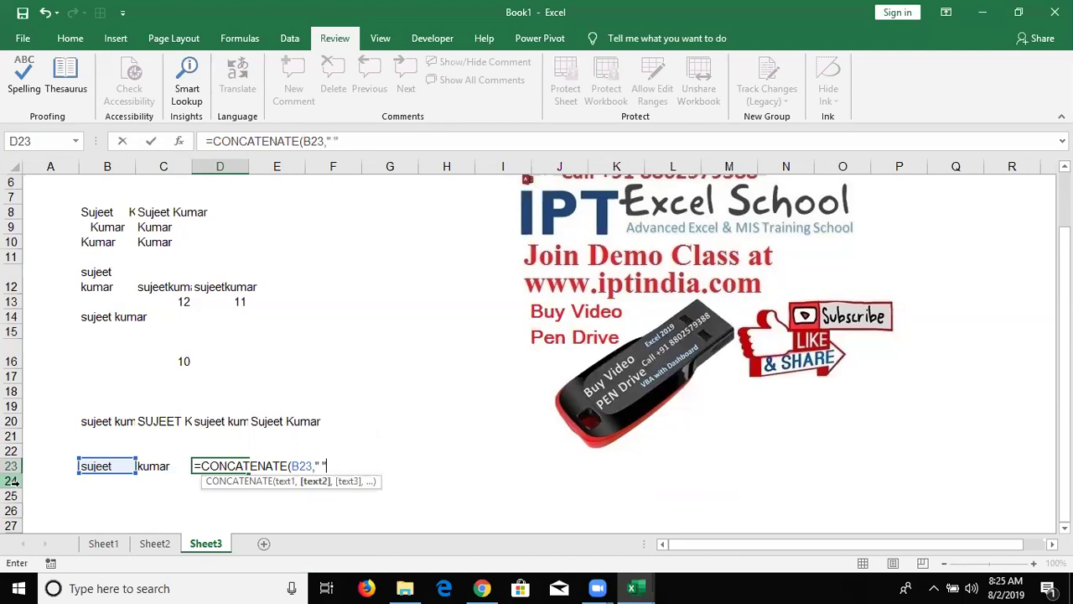
type(",")
key("Left")
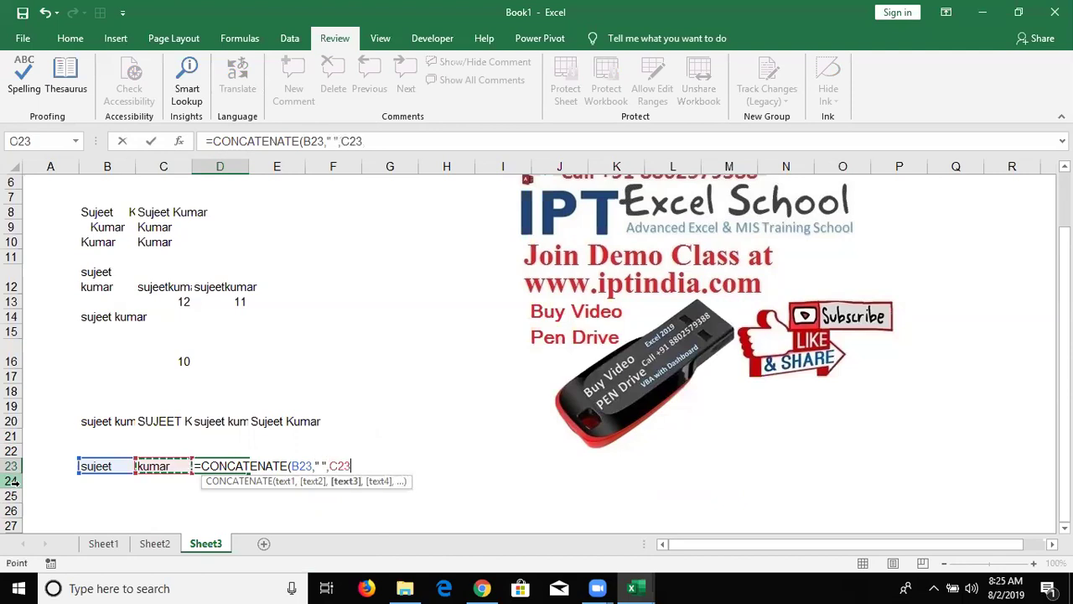
key("Return")
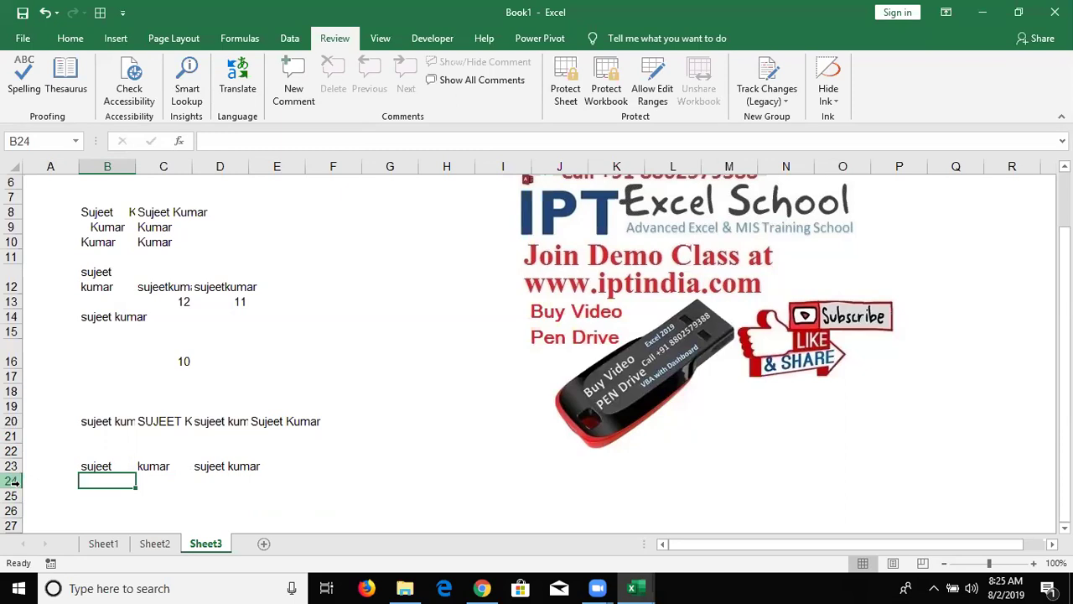
key("Up")
key("Right")
key("Right")
key("Right")
key("Down")
key("Left")
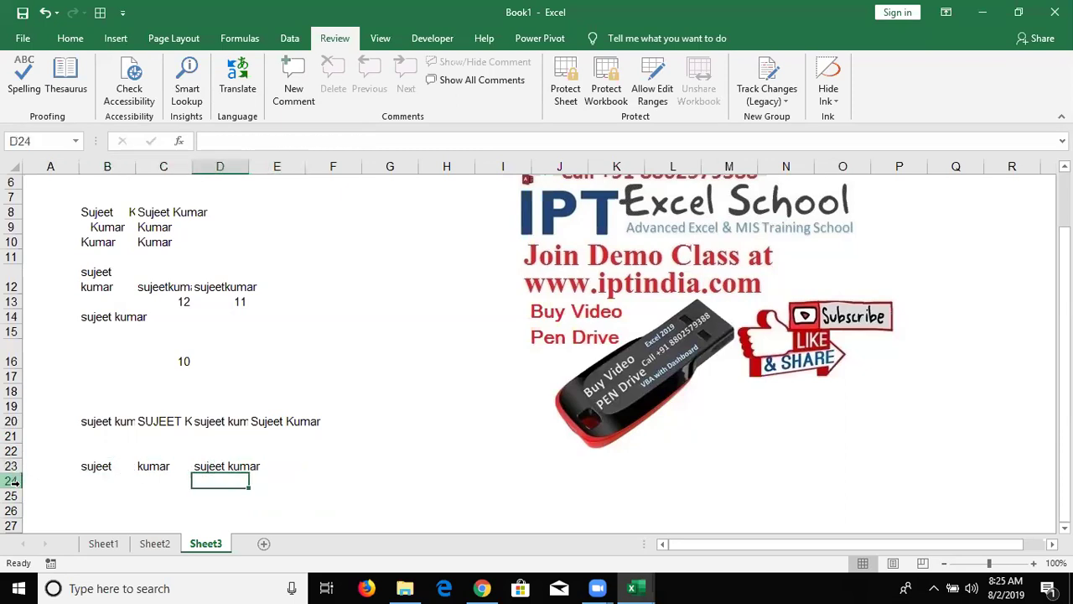
type("=")
key("Left")
key("Left")
key("Up")
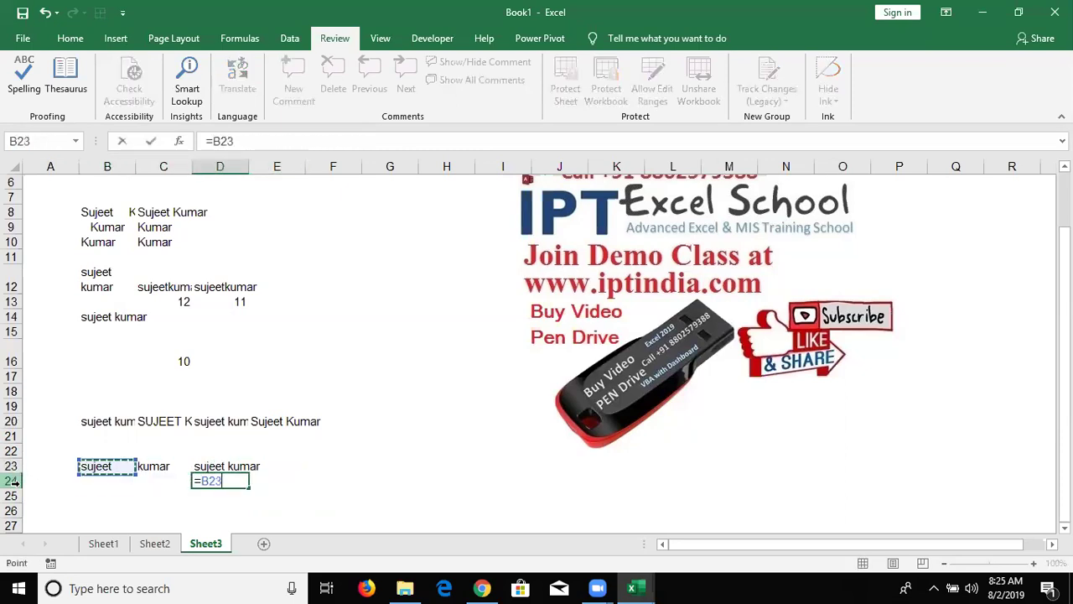
type("&\" \"&")
key("Up")
key("Left")
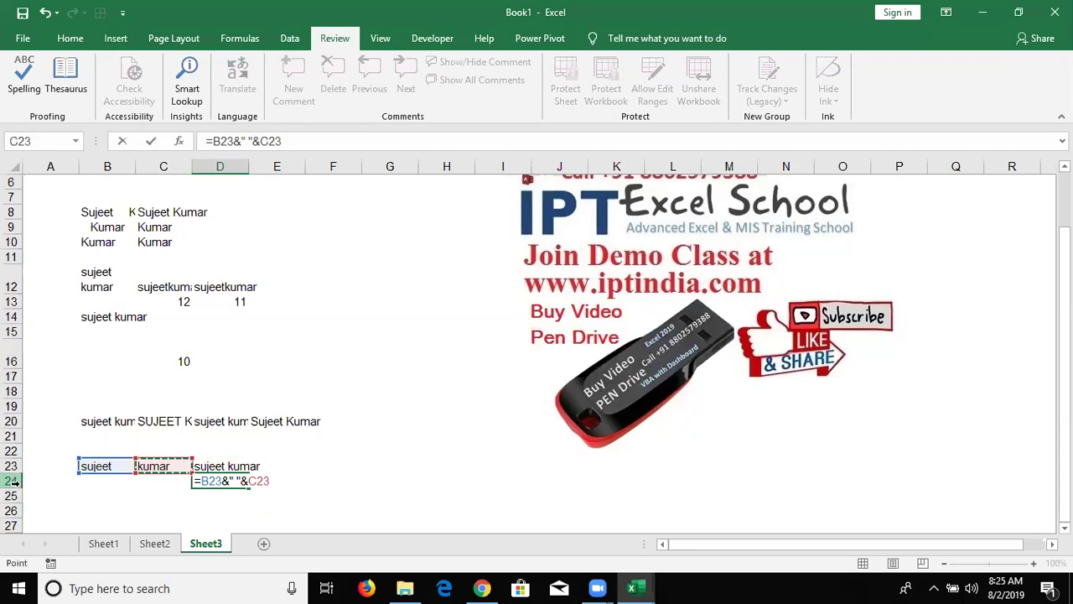
key("Return")
key("Up")
key("Up")
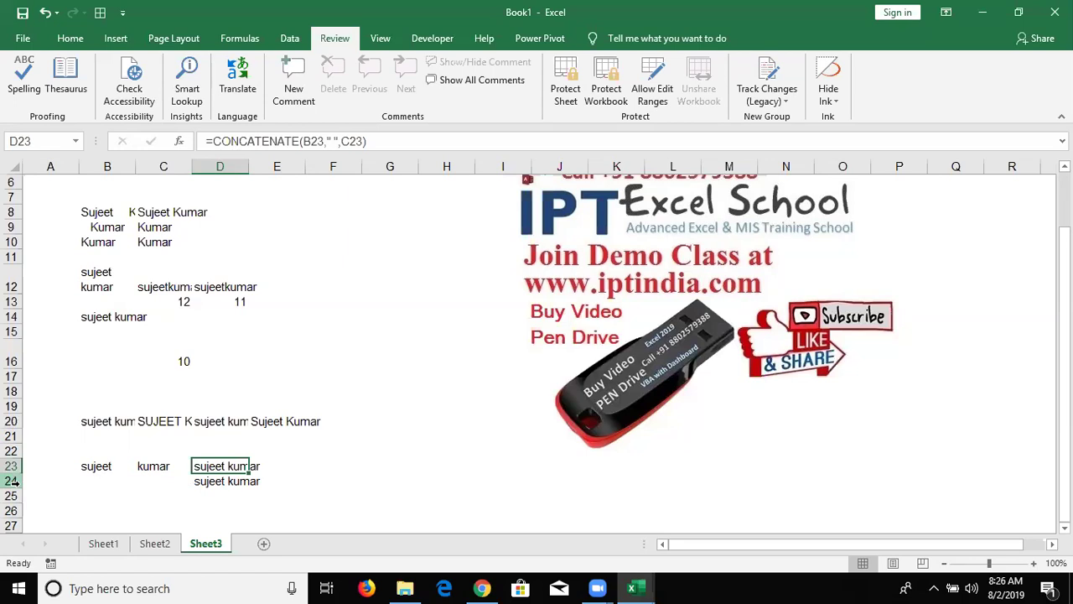
key("Down")
key("Down")
key("Left")
key("Left")
Enter 7/1 in B26 and today's date in C26 with Ctrl+;.
key("Down")
key("Down")
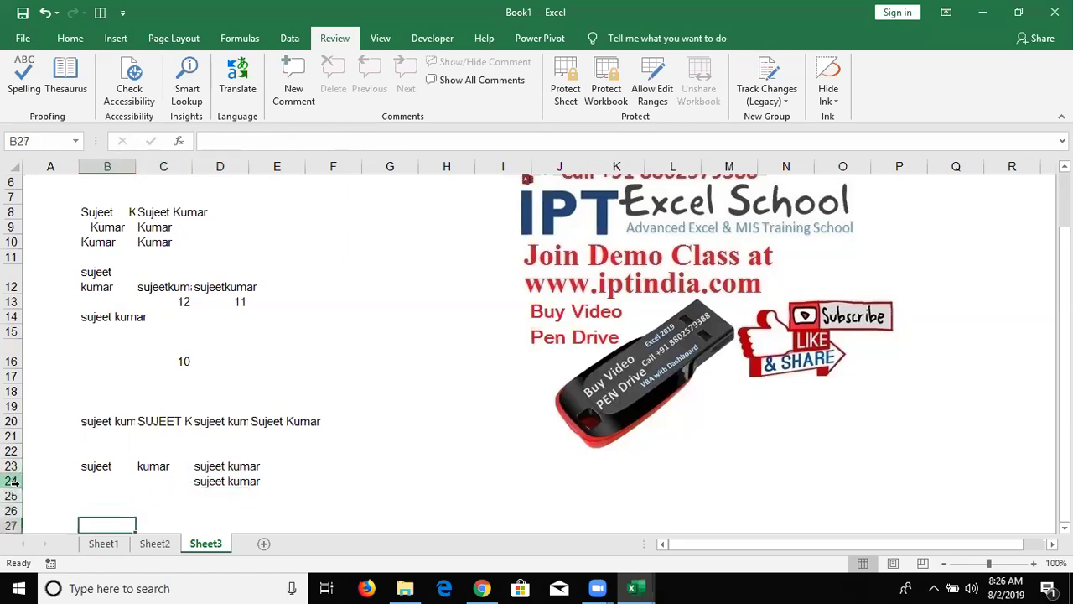
key("Down")
key("Up")
key("Up")
type("7/1")
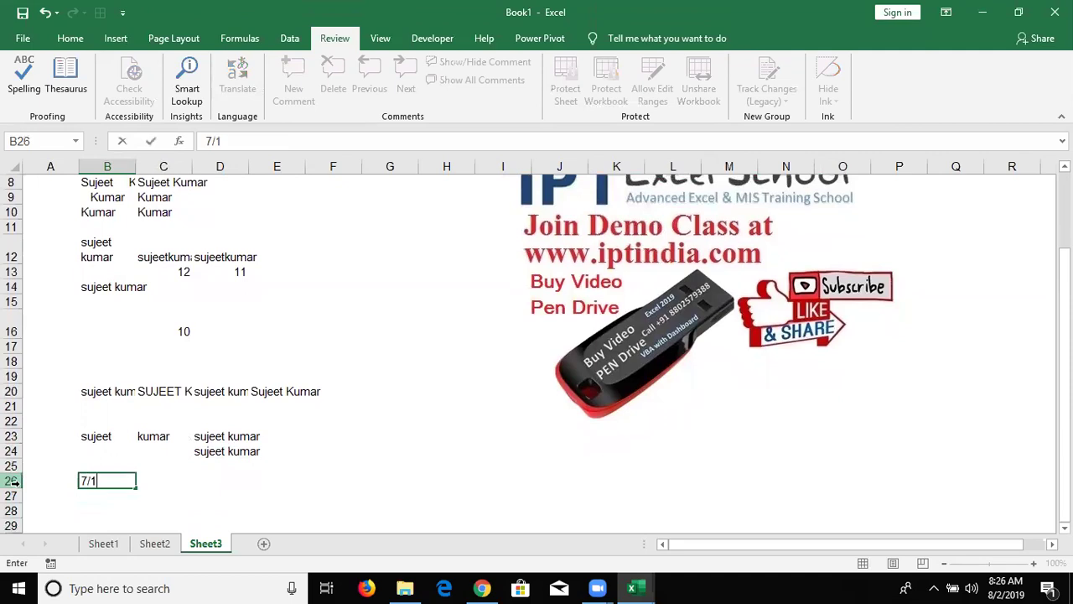
key("Tab")
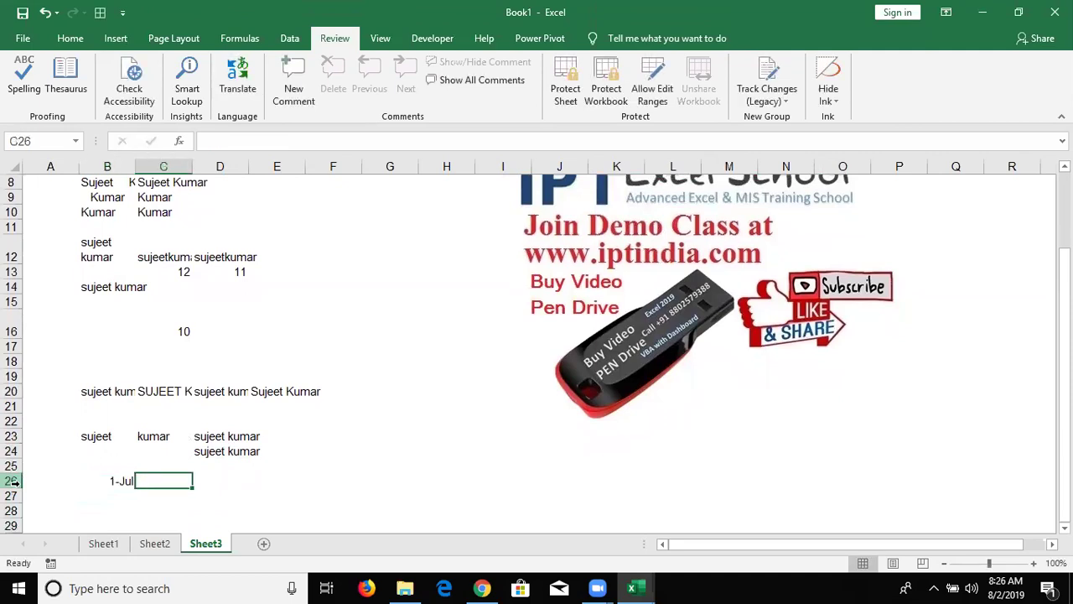
key("ctrl+semicolon")
key("Tab")
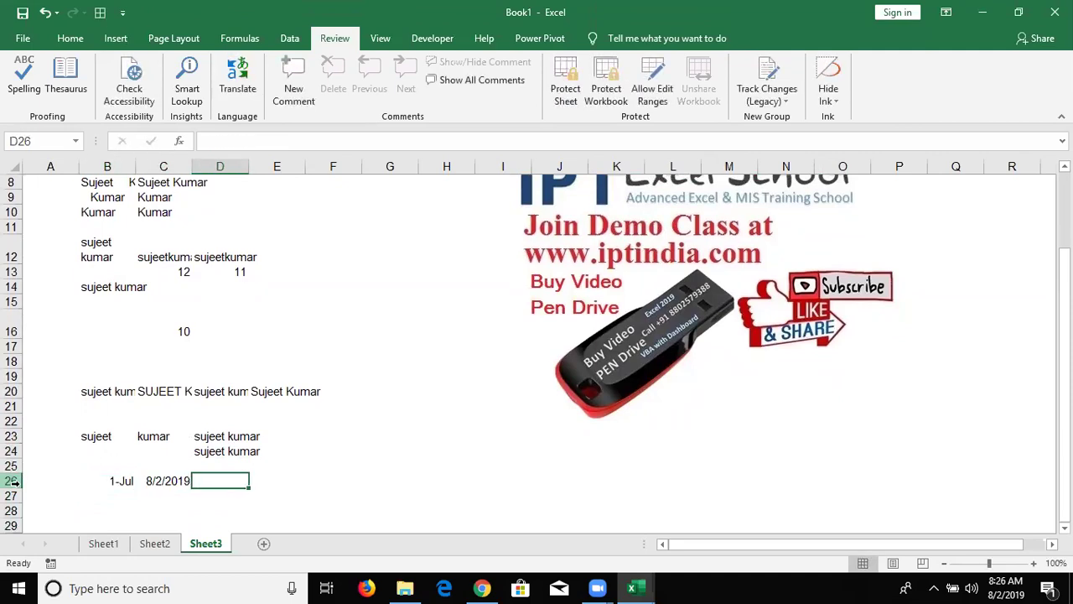
Enter =CONCATENATE(B26," To ",C26) in D26, which shows 43647 To 43679.
type("=con")
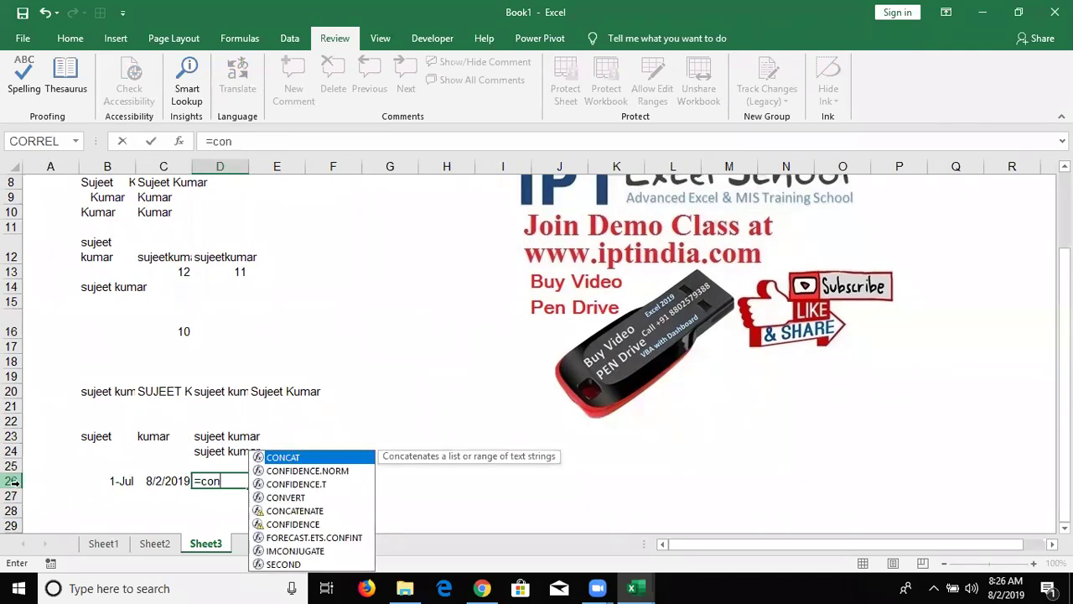
key("Down")
key("Down")
key("Down")
key("Down")
key("Tab")
key("Left")
key("Left")
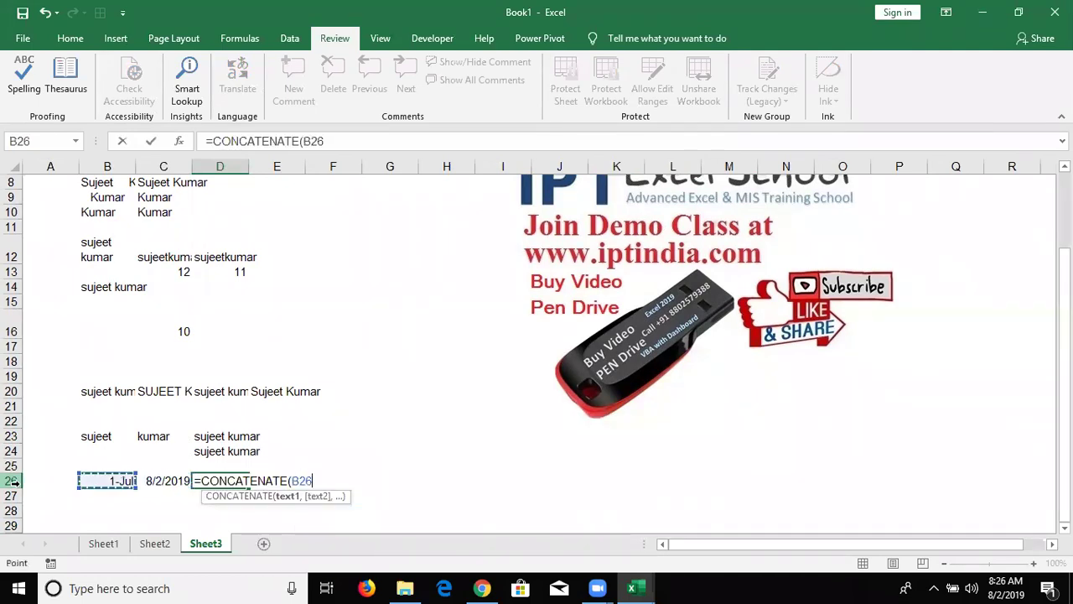
type(",\" ")
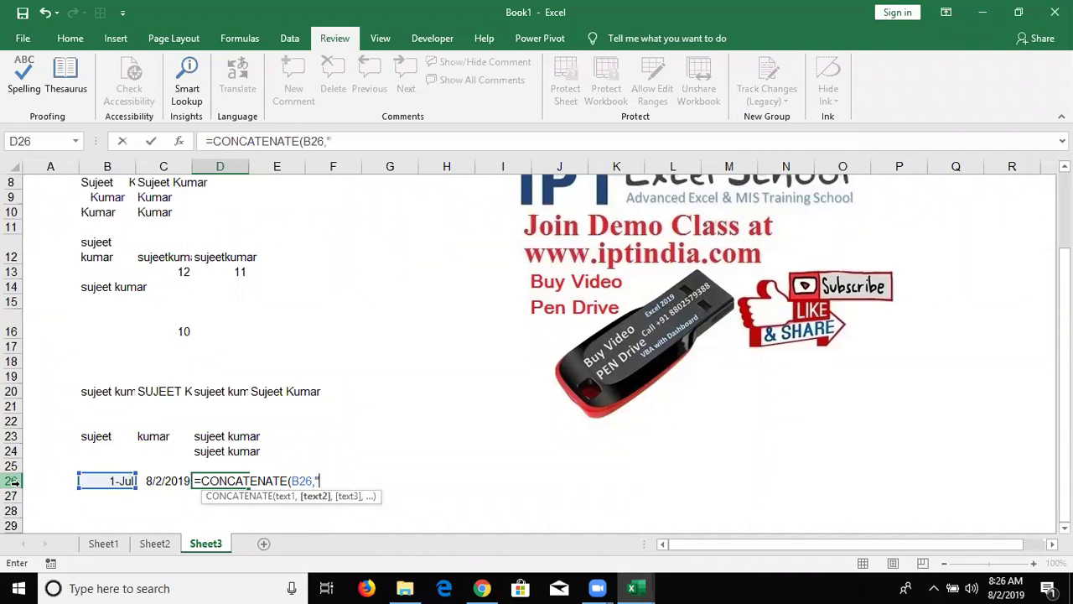
type("t")
key("BackSpace")
type("T")
type("o \"")
type("&")
key("BackSpace")
type(",")
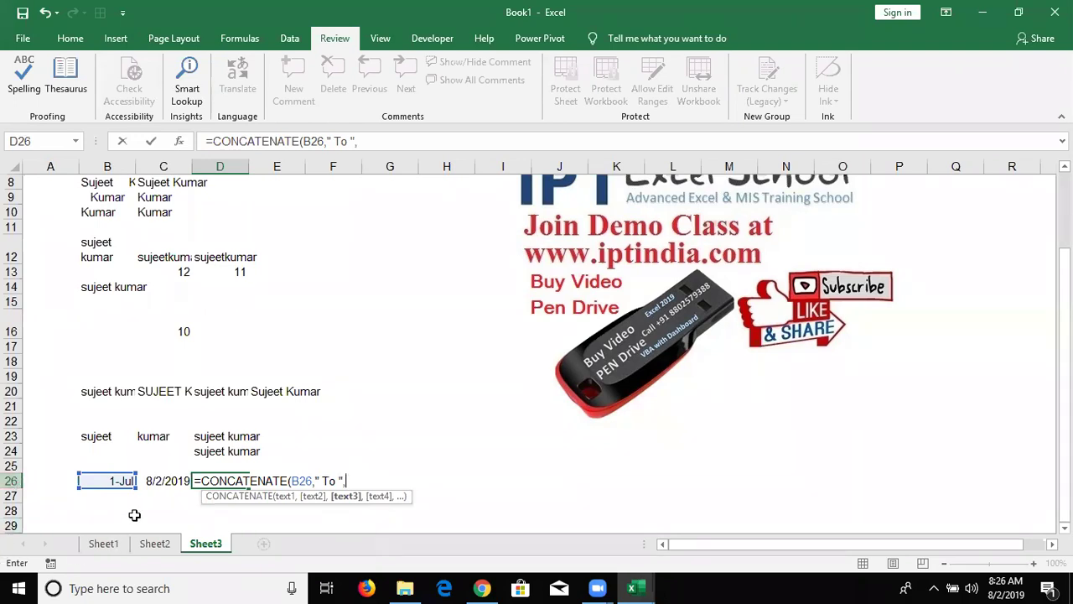
left_click(157, 479)
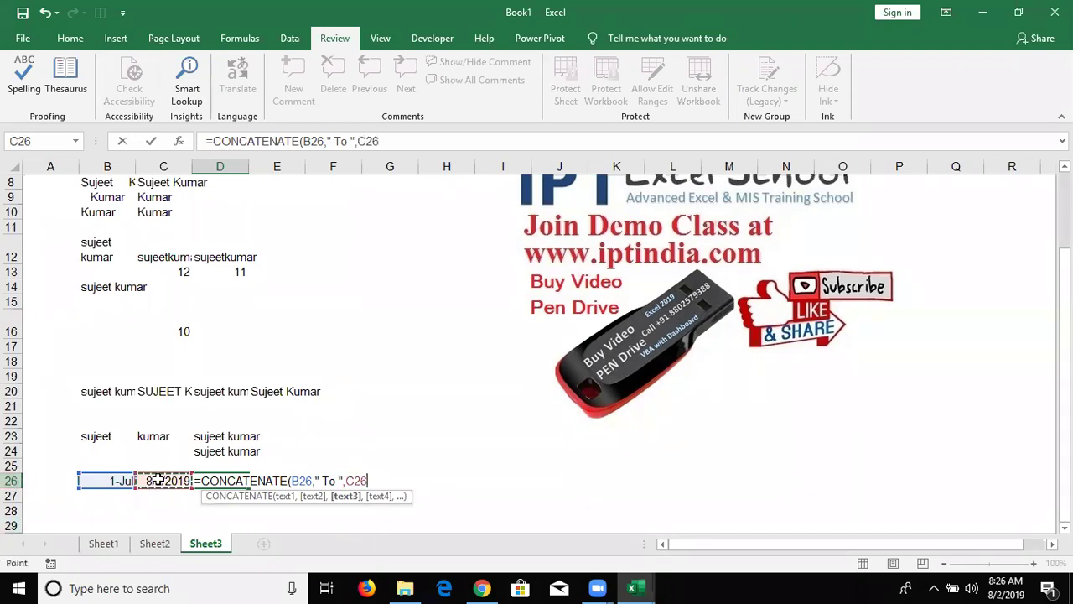
key("Return")
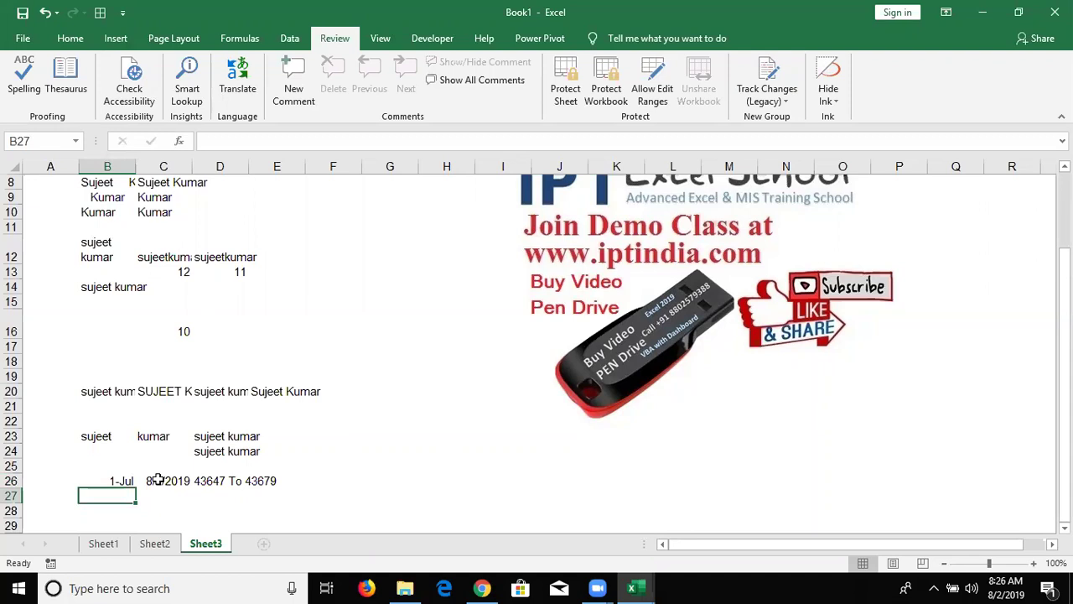
Review the D26 formula and the underlying dates in C26 and B26.
key("Down")
key("Down")
key("Down")
key("Up")
key("Up")
key("Up")
key("Right")
key("Right")
key("Up")
key("Left")
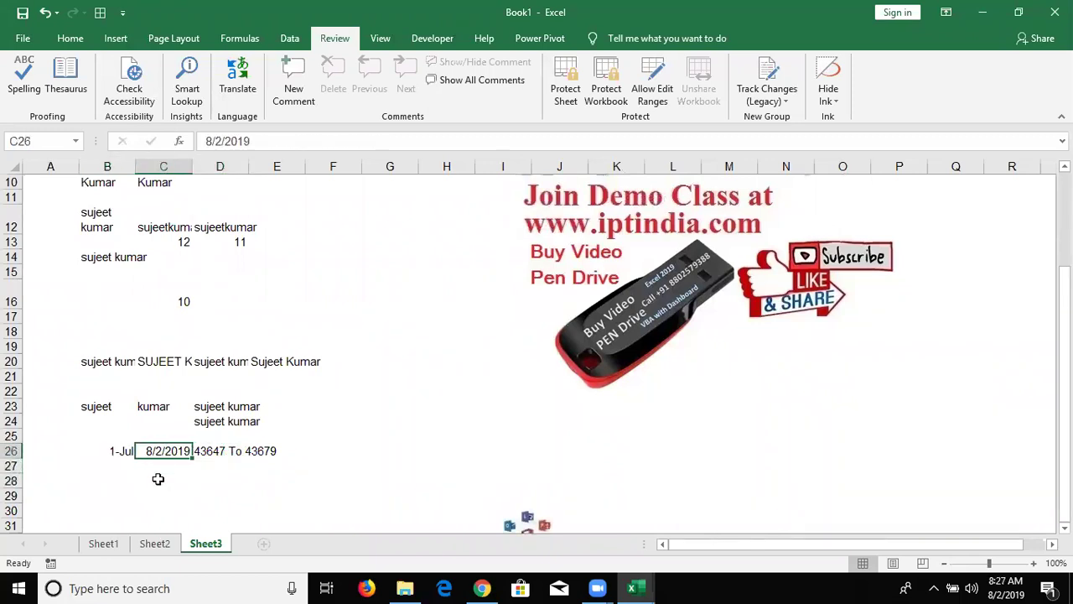
key("Left")
key("ctrl+shift+asciitilde")
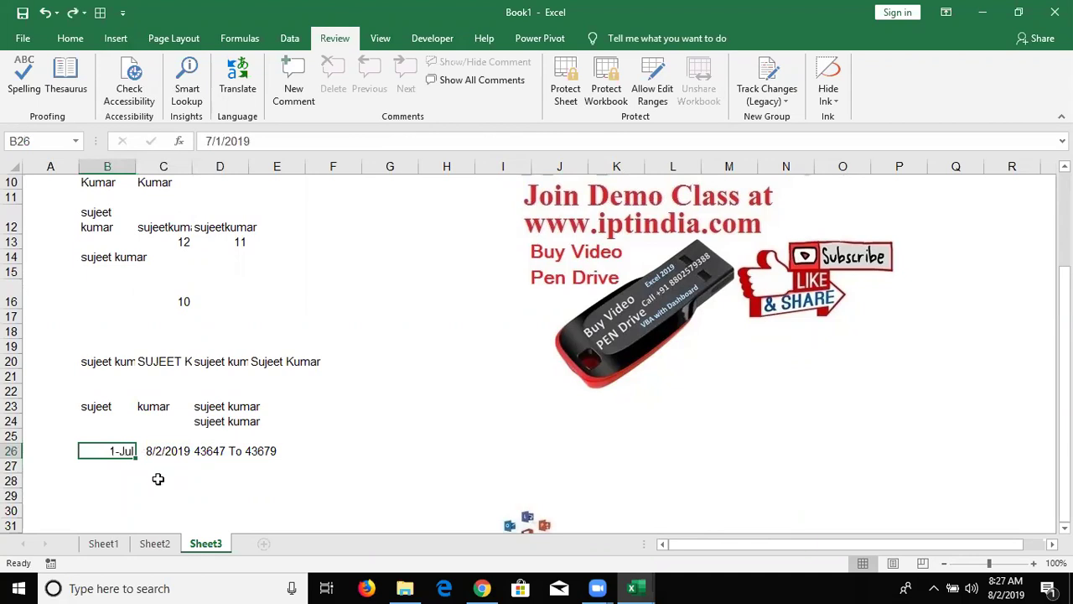
key("Return")
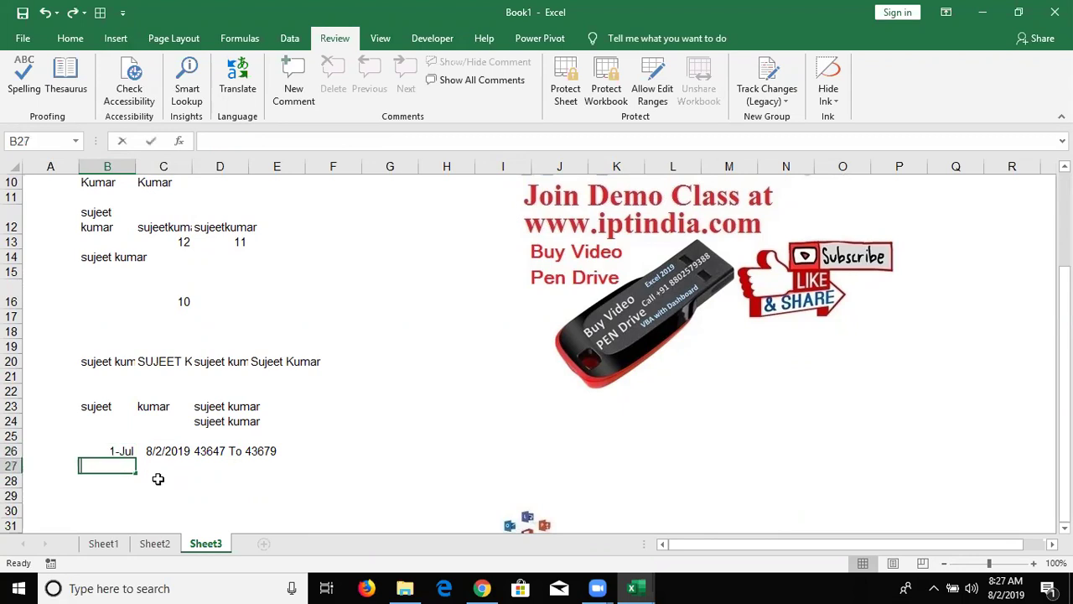
Enter =TEXT(B26,"dd-mmm-yyyy") in B27 to show 01-Jul-2019.
type("=te")
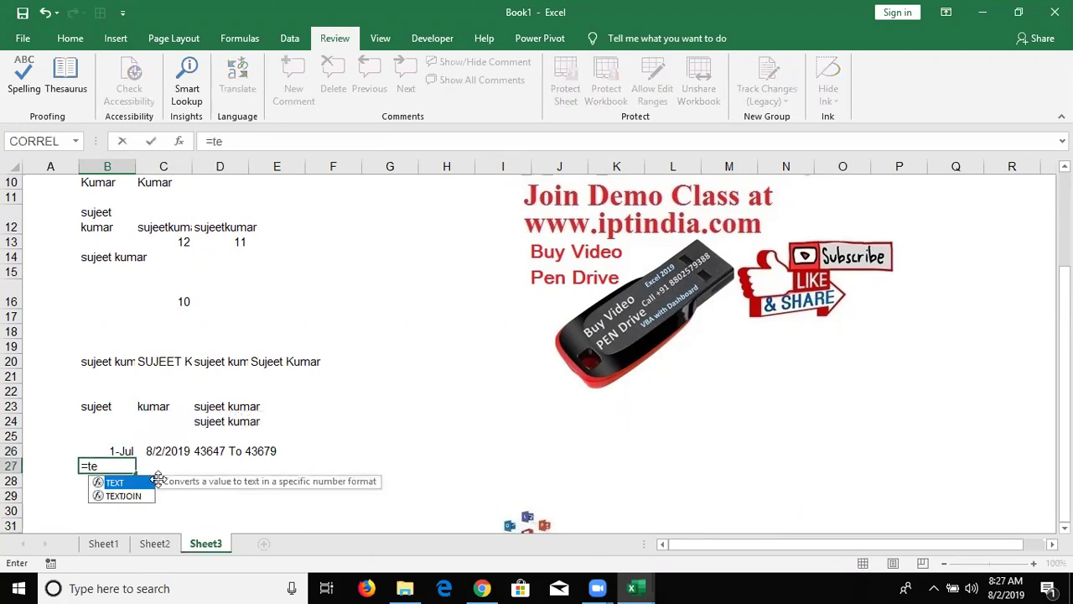
key("Tab")
key("Up")
type(",\"ddd")
key("BackSpace")
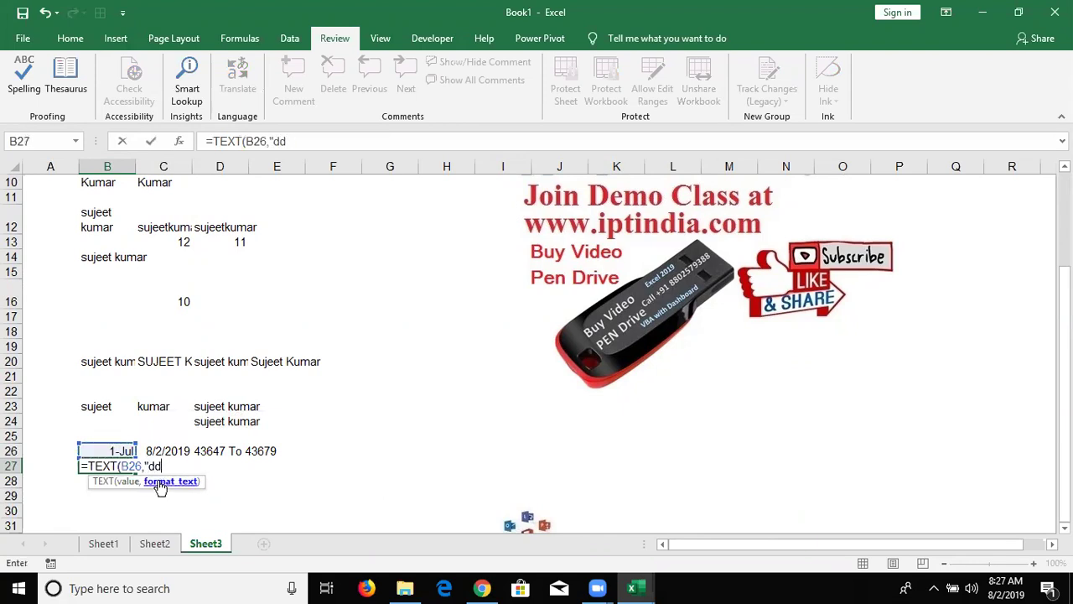
type("mmm-yyy")
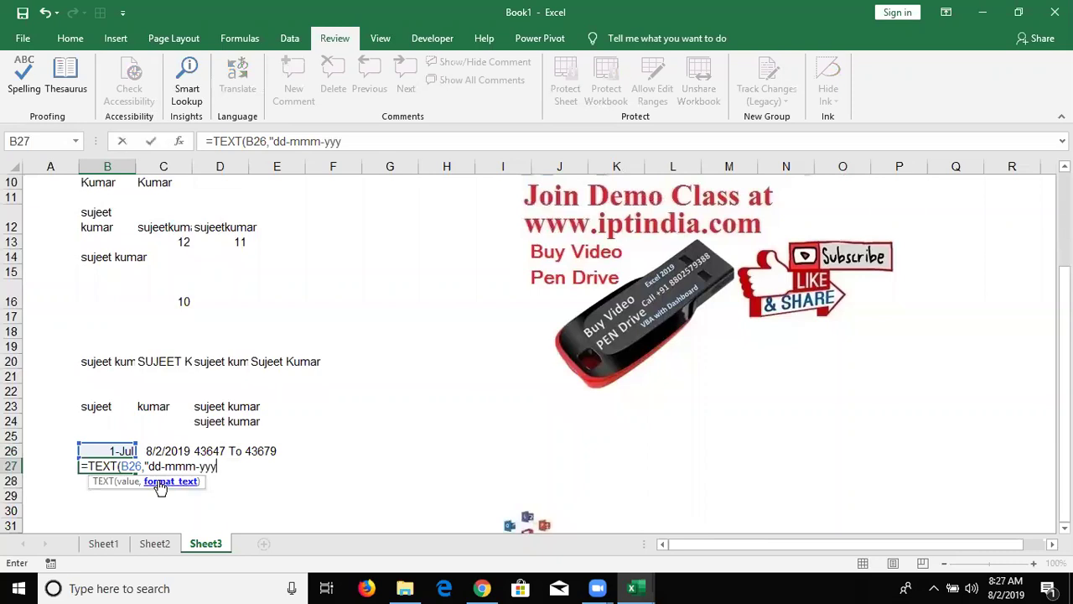
type("y\"")
type(")")
key("Return")
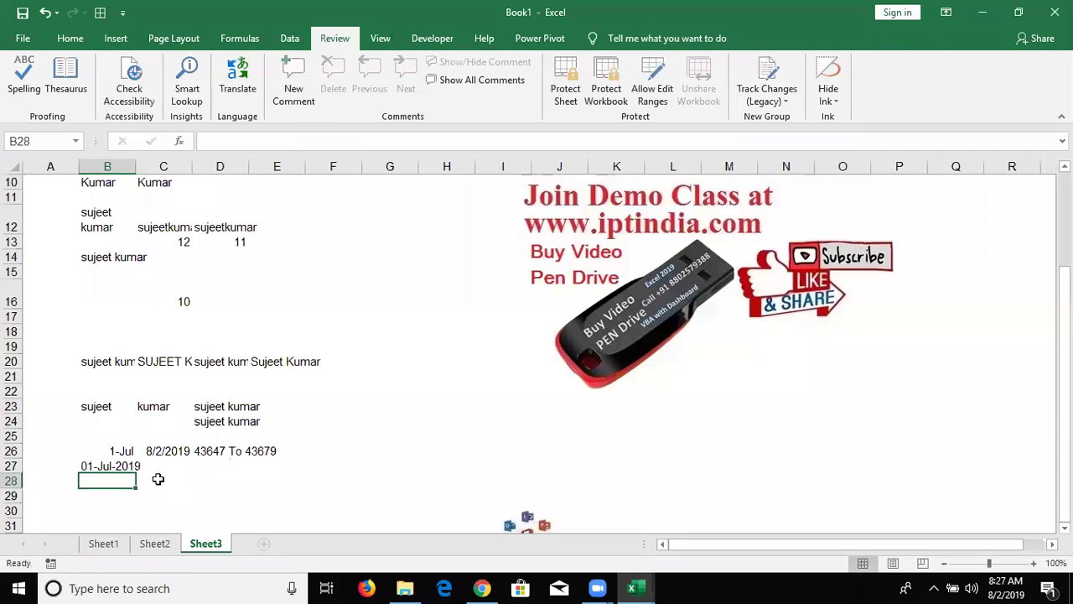
key("Up")
Fill the TEXT formula right into C27 and the join formula down into D27, then minimise Excel.
key("Right")
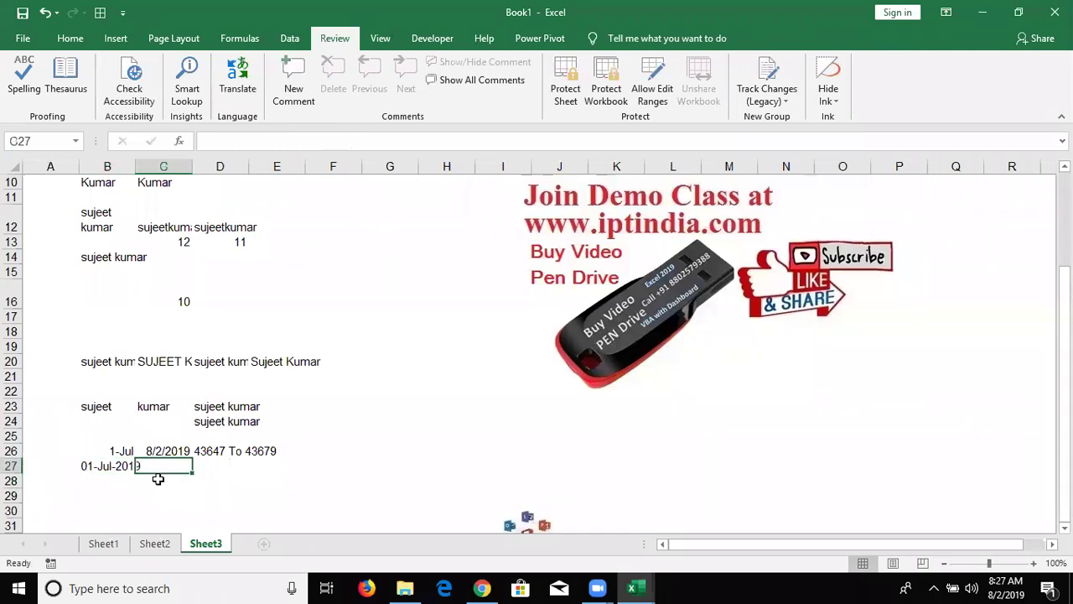
key("ctrl+r")
key("Right")
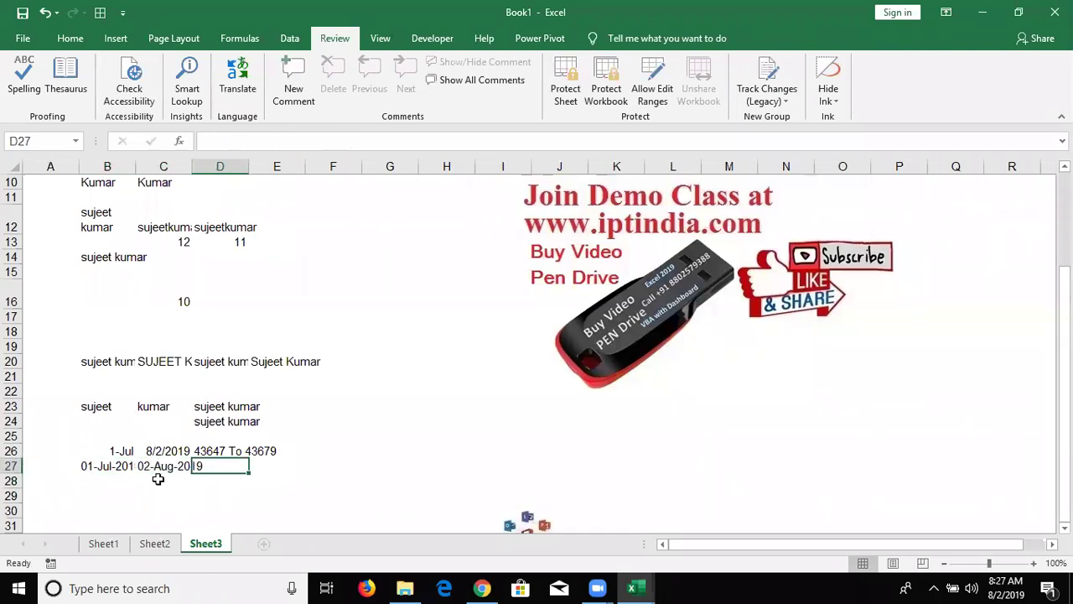
key("ctrl+d")
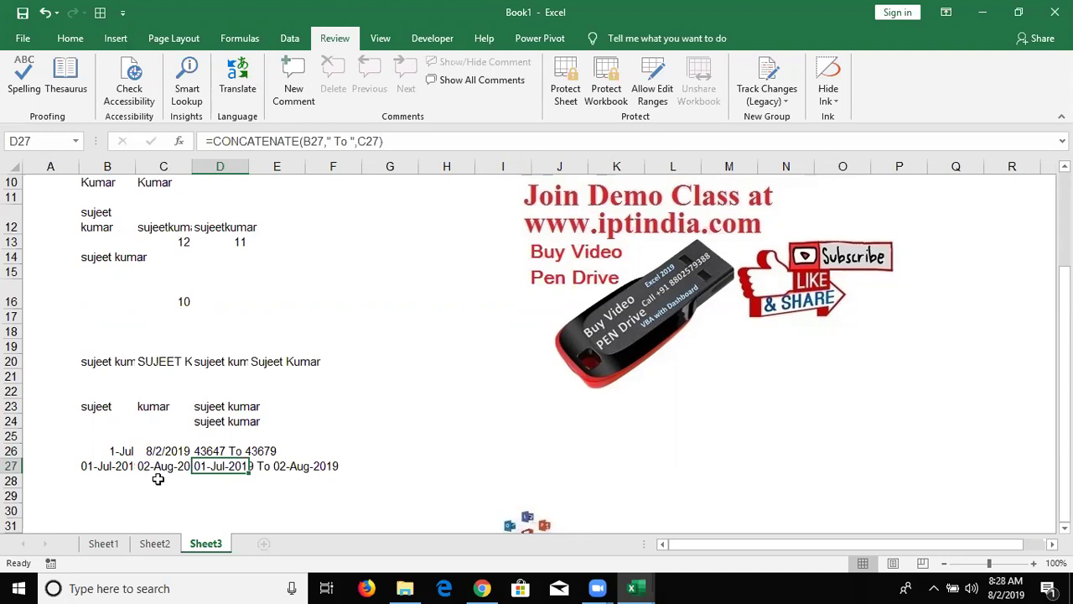
key("super+d")
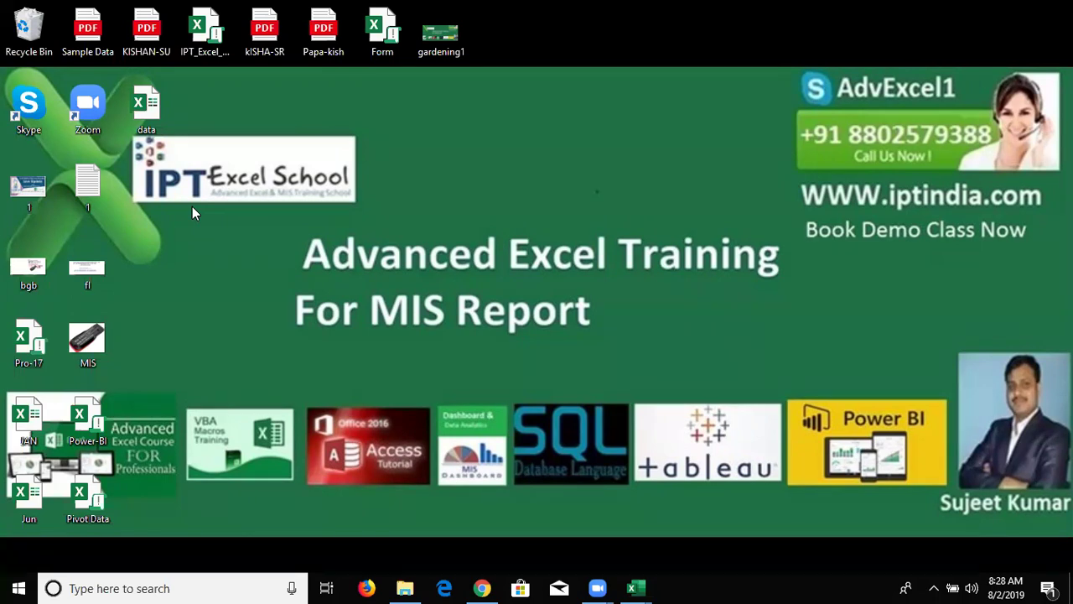
Bring up Zoom's End Meeting or Leave Meeting confirmation with Alt+Q.
key("alt+q")
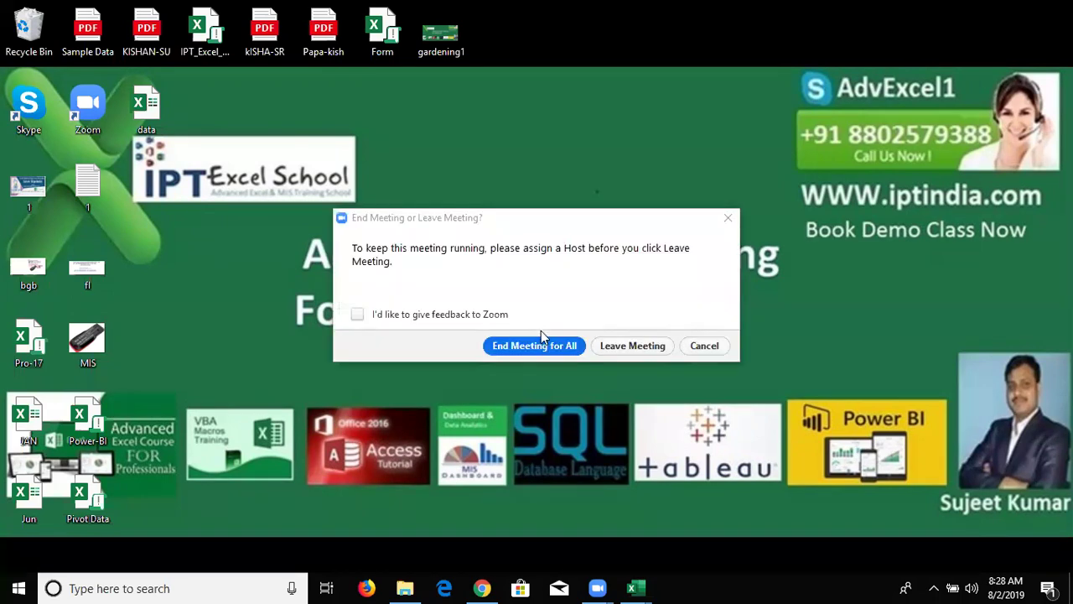